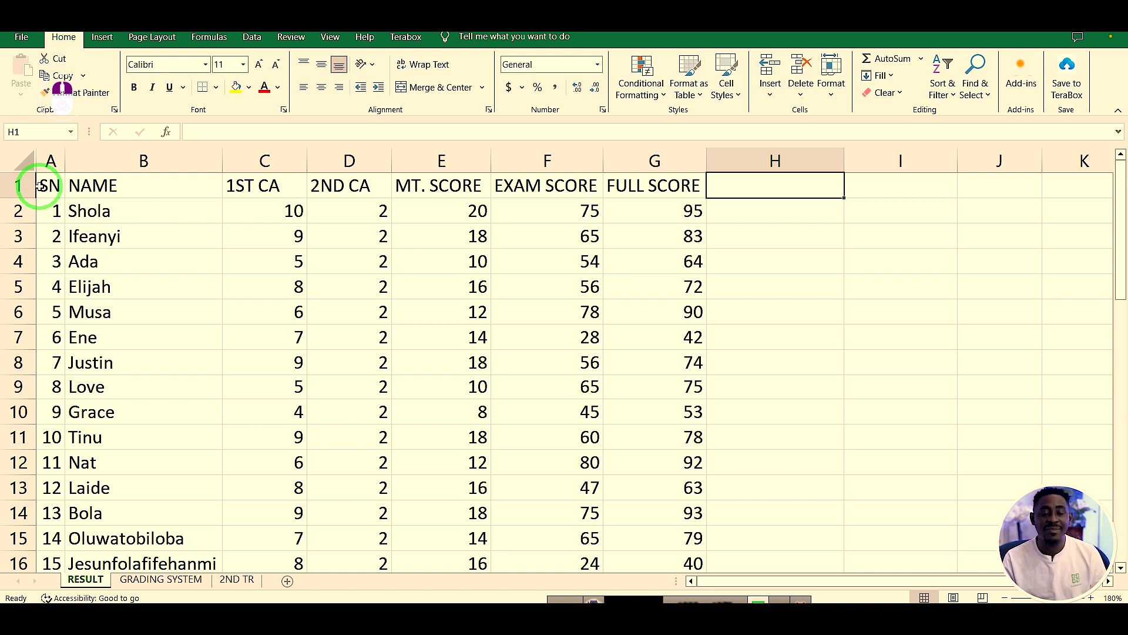
- Rename the RESULT worksheet as SHEET
mouse_move(41, 187)
mouse_down()
mouse_move(62, 202)
mouse_move(100, 464)
mouse_move(161, 294)
mouse_move(247, 496)
mouse_move(169, 282)
mouse_move(662, 386)
mouse_move(217, 581)
mouse_up()
click(90, 580)
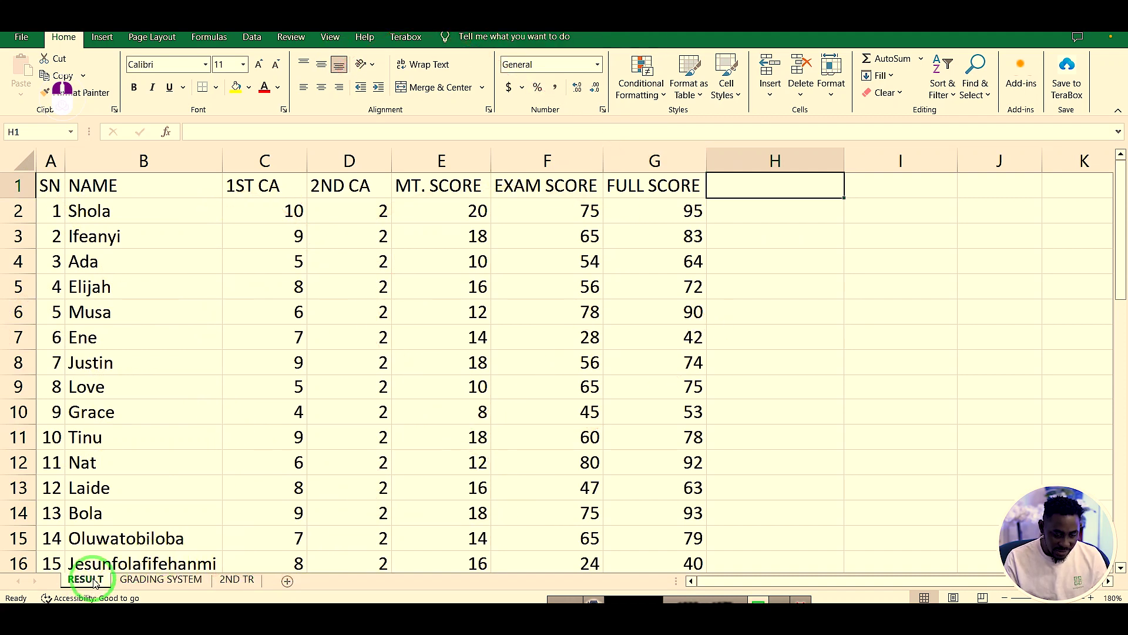
right_click(99, 580)
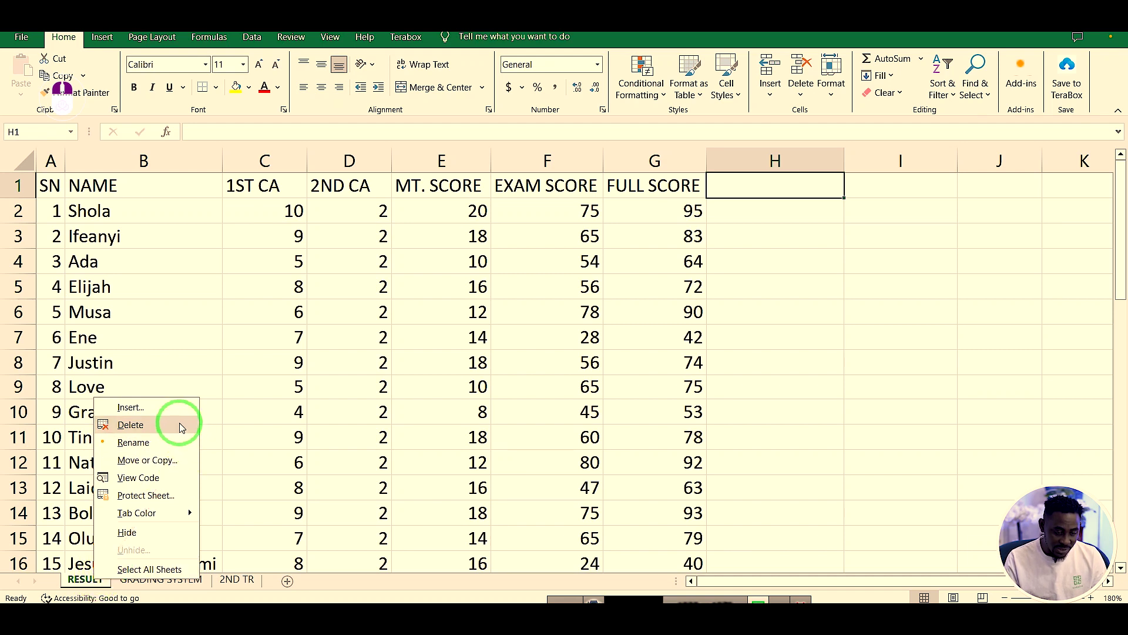
click(174, 451)
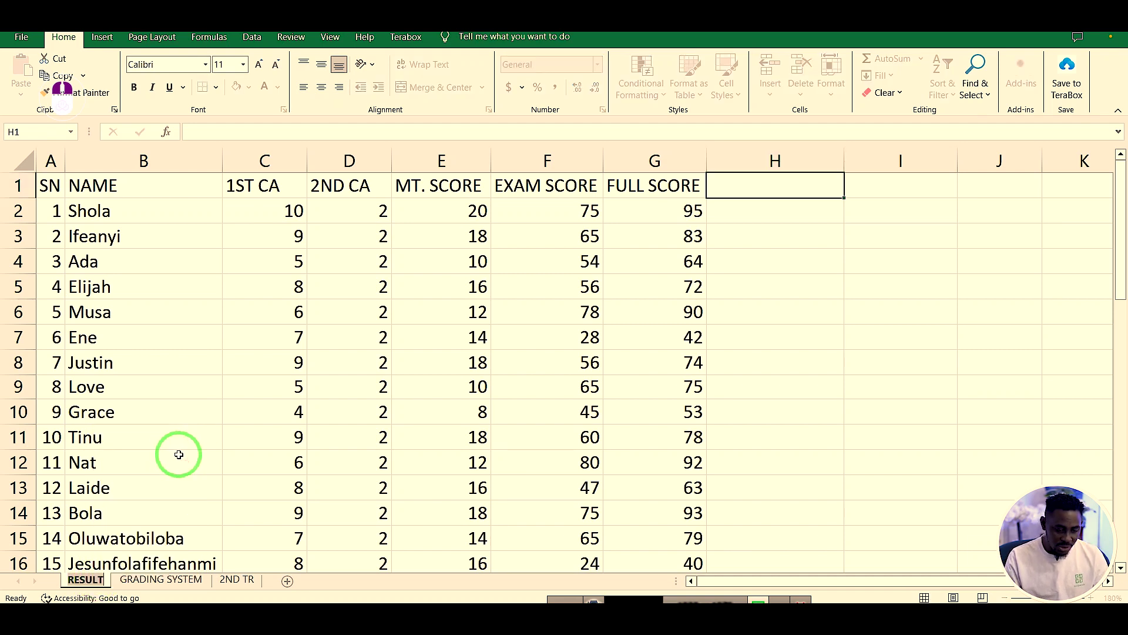
text(sHEET)
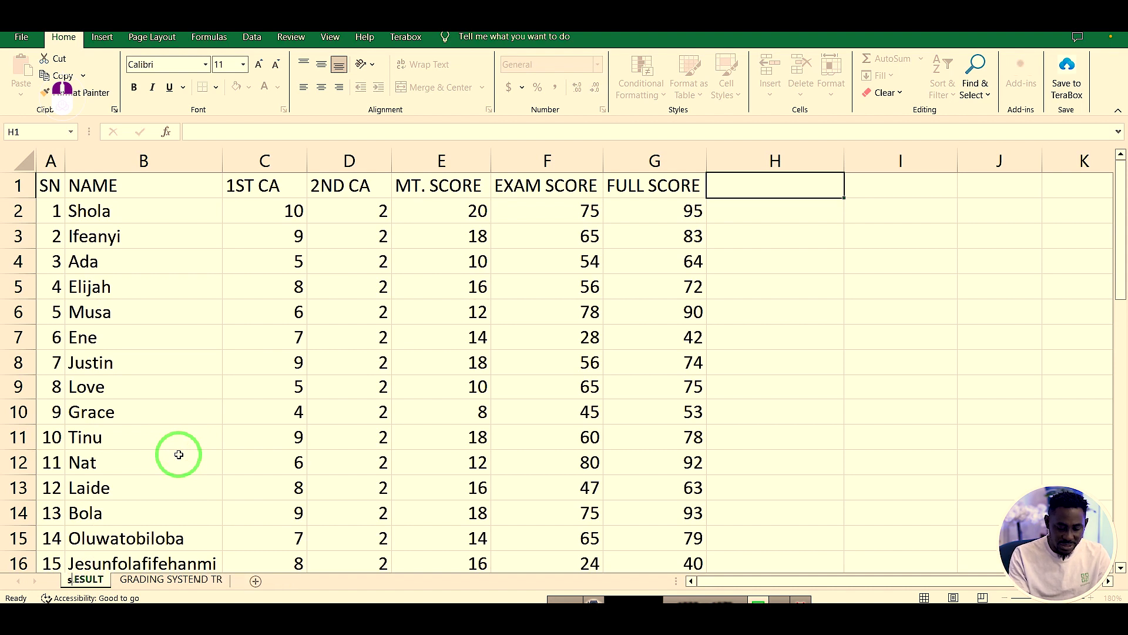
key(BackSpace)
key(BackSpace)
key(BackSpace)
key(BackSpace)
key(BackSpace)
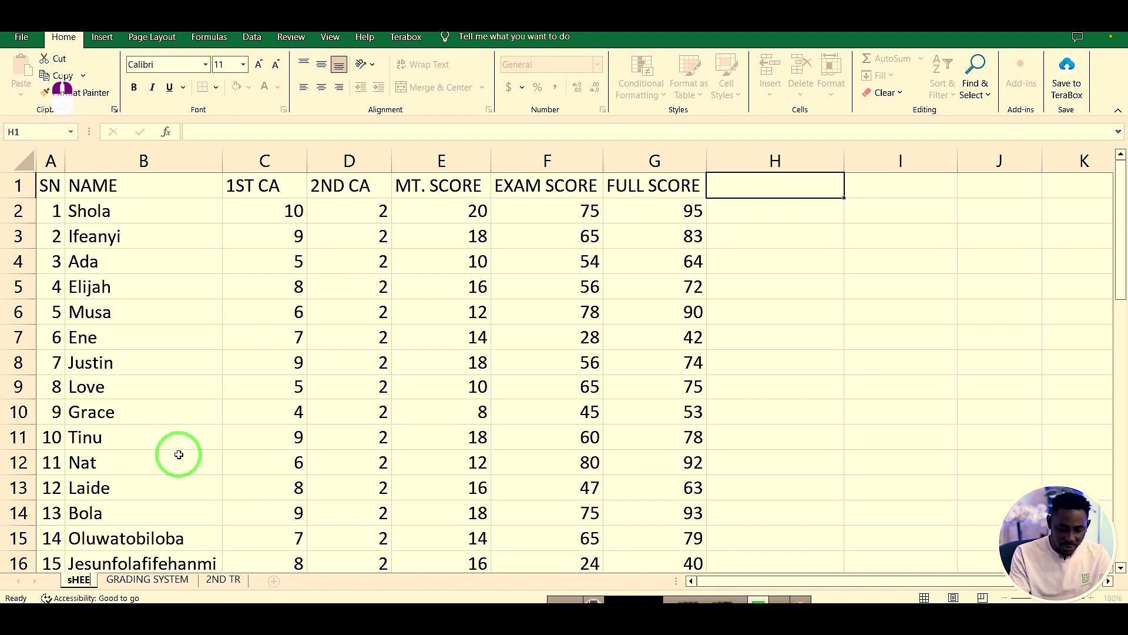
text(SHEET)
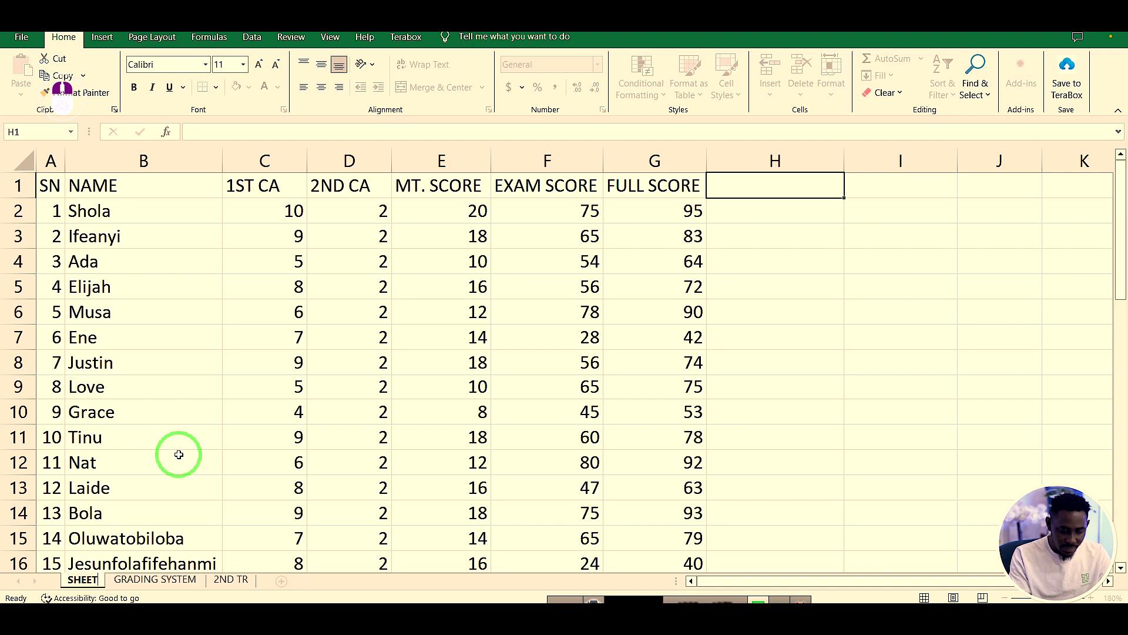
key(Return)
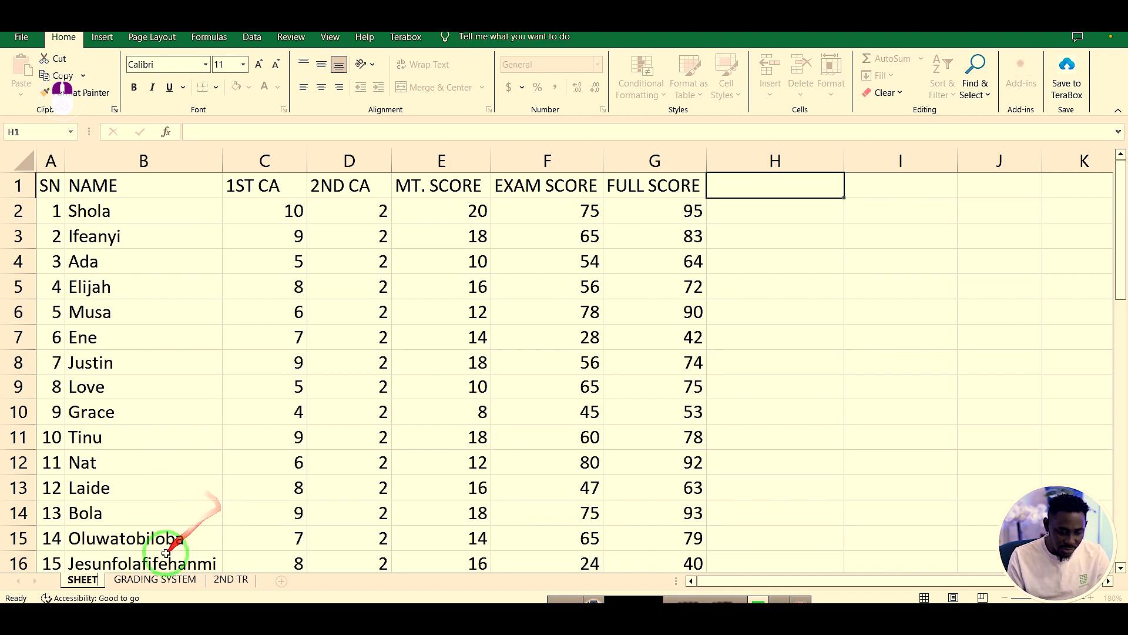
- Try to rename the GRADING SYSTEM worksheet as SHEET
right_click(152, 581)
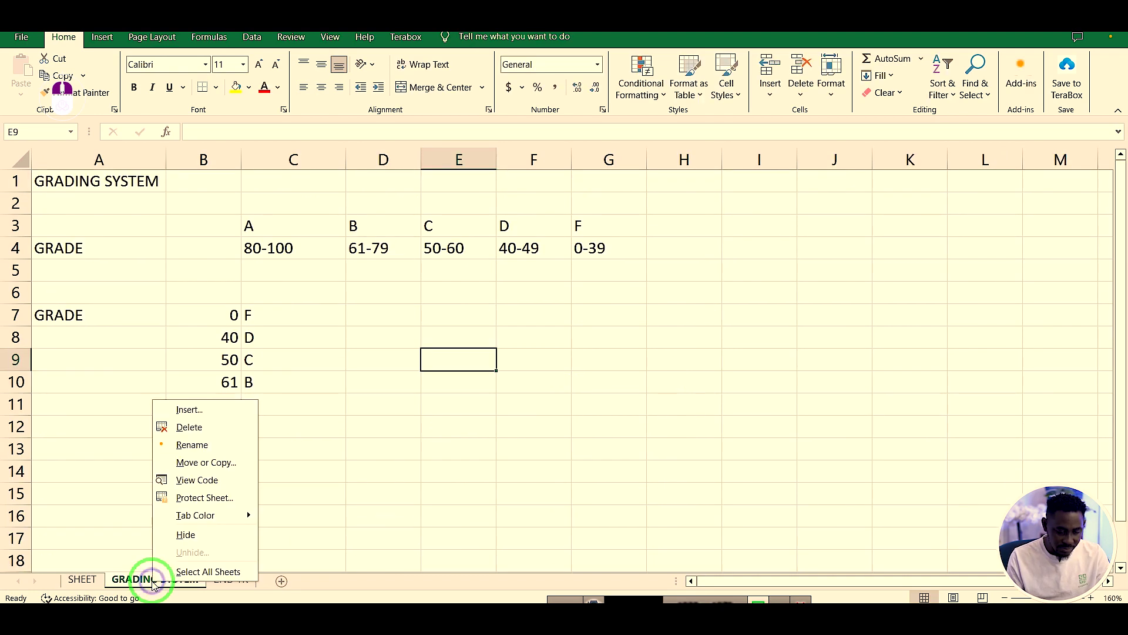
click(209, 444)
text(SHEET)
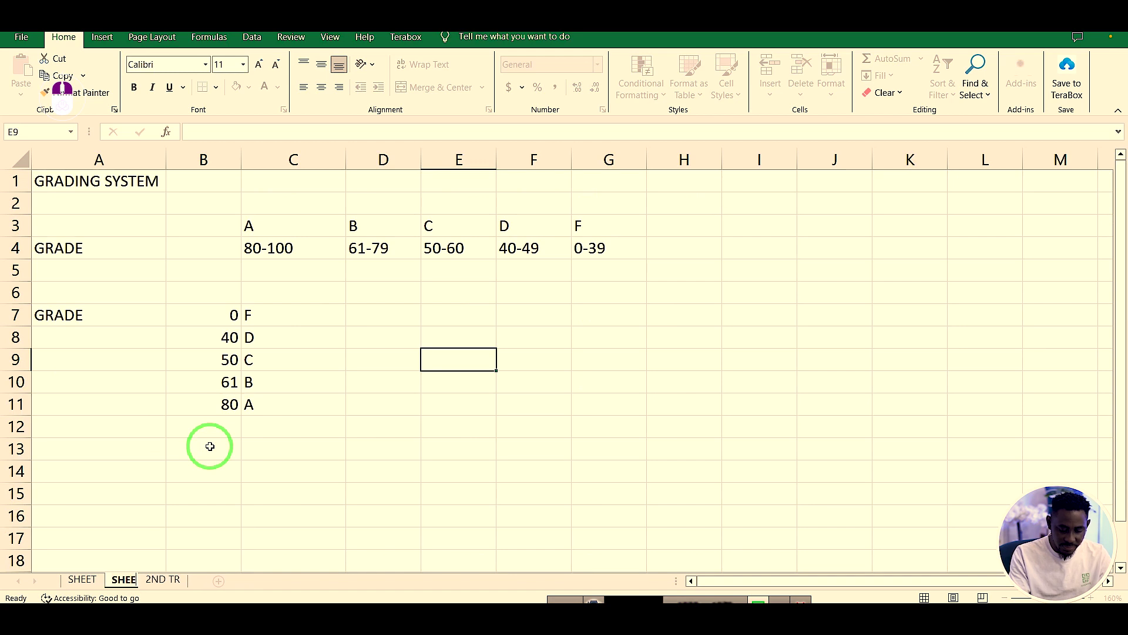
click(186, 580)
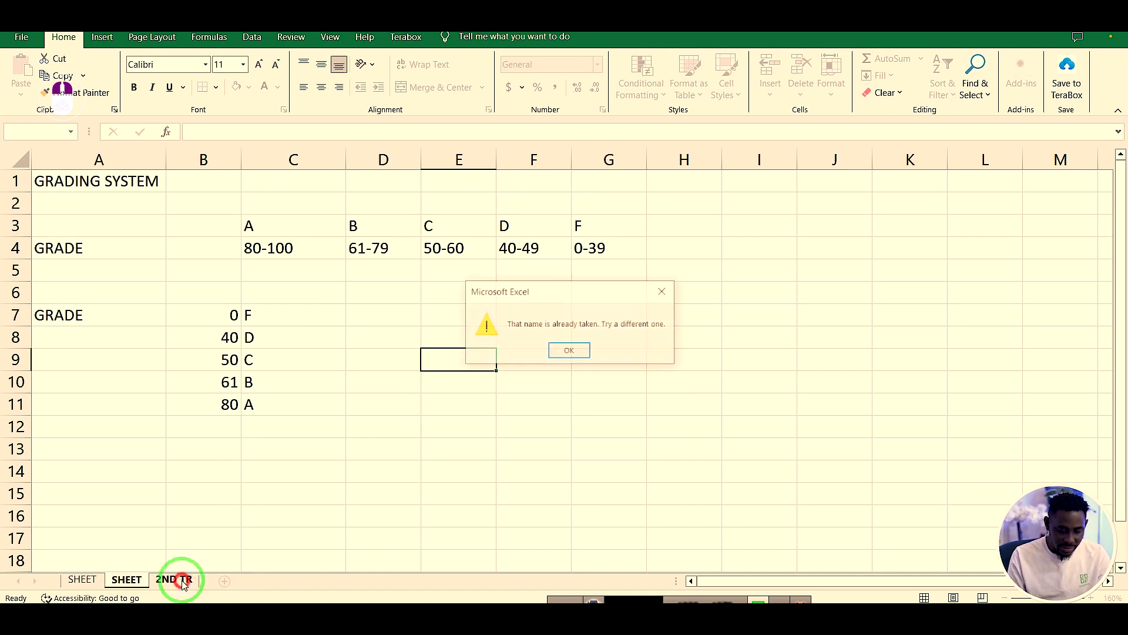
click(656, 304)
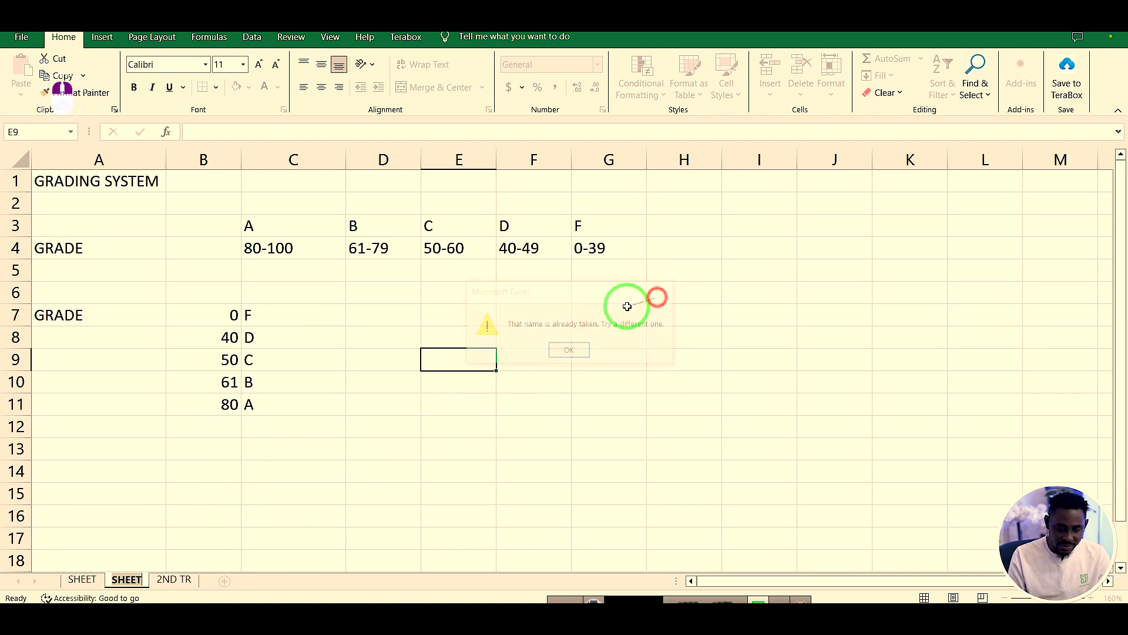
click(179, 581)
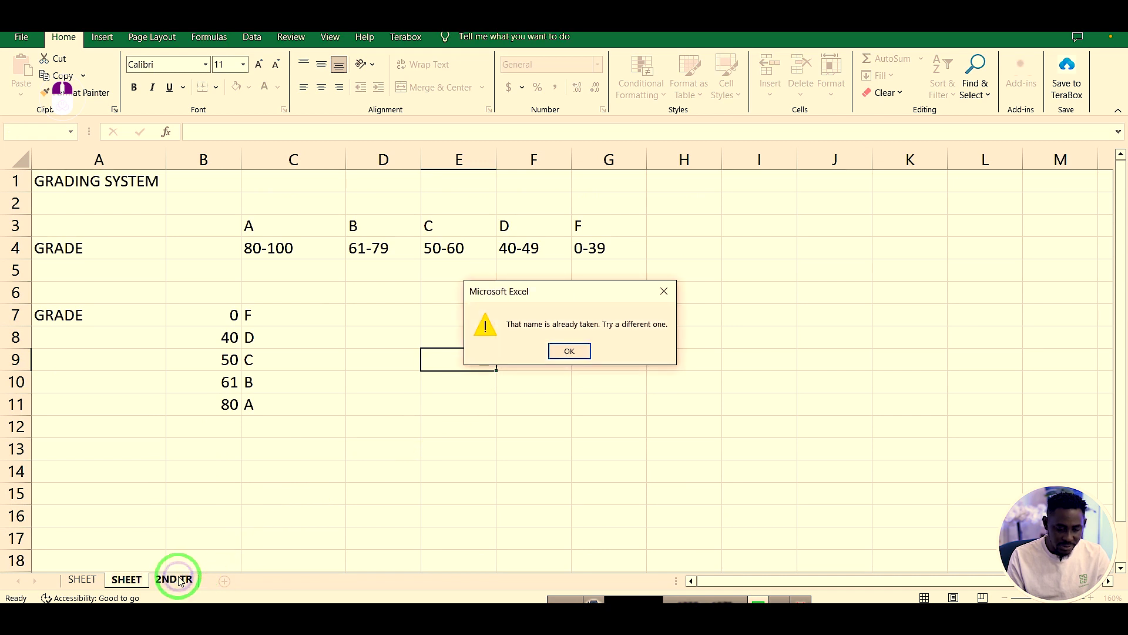
click(569, 353)
click(182, 576)
click(557, 353)
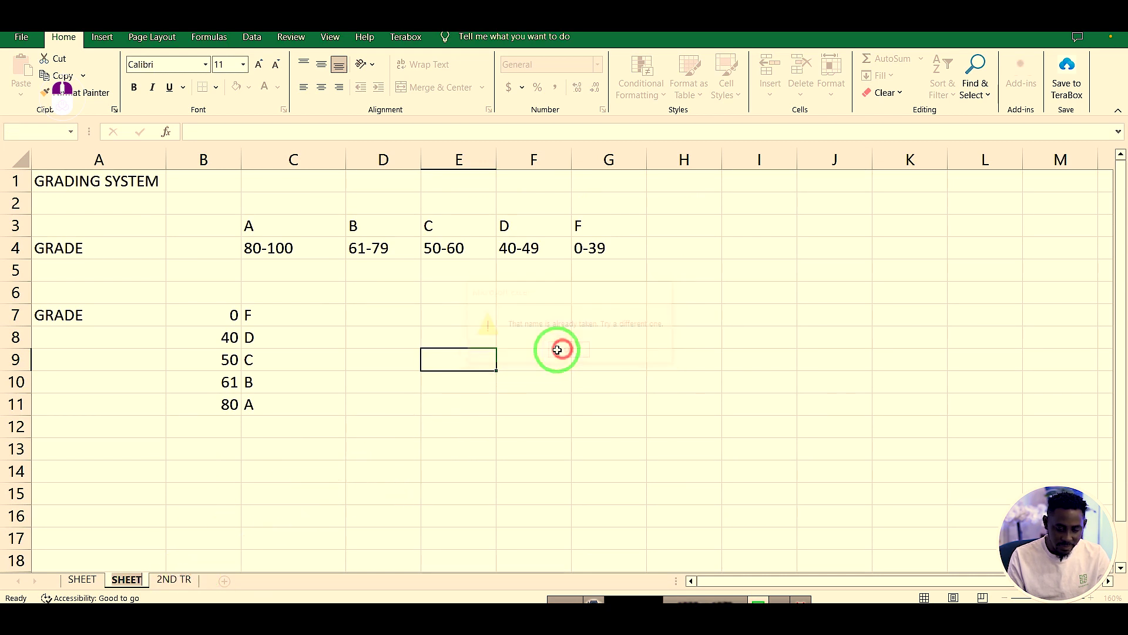
click(279, 572)
click(571, 354)
click(547, 357)
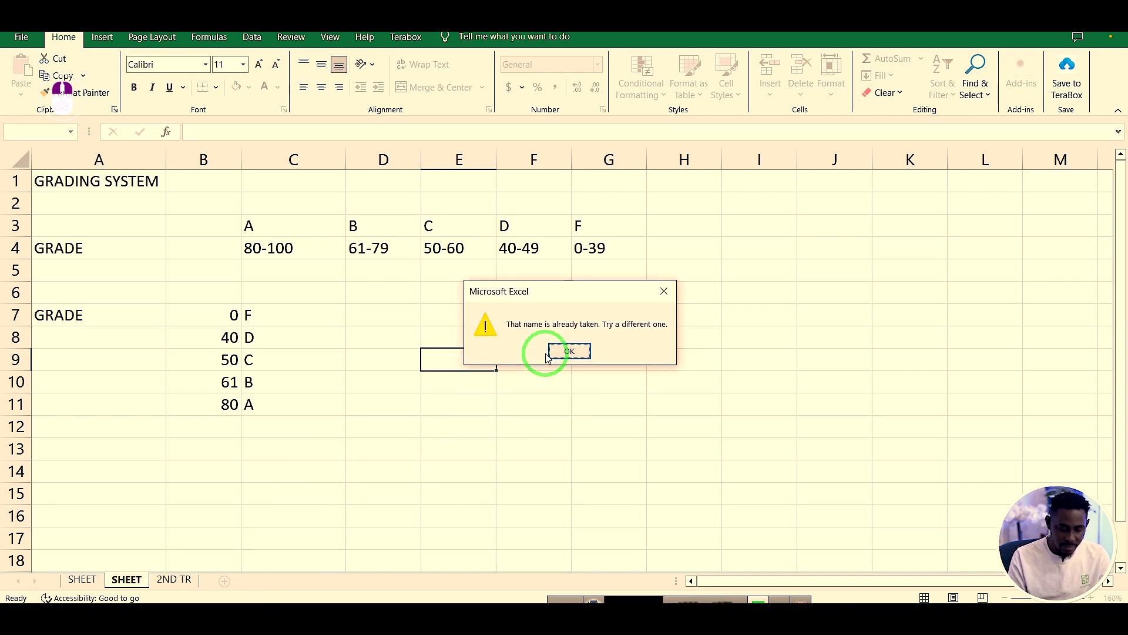
- Give the grading worksheet the unique name SHEET2 instead
click(579, 349)
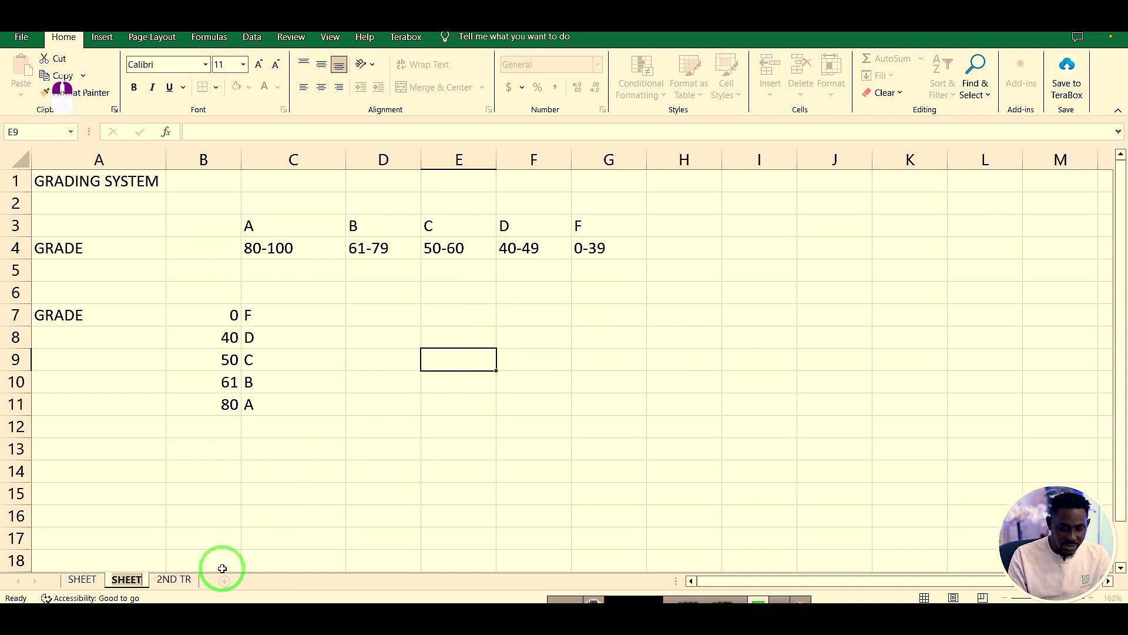
text(2)
key(Return)
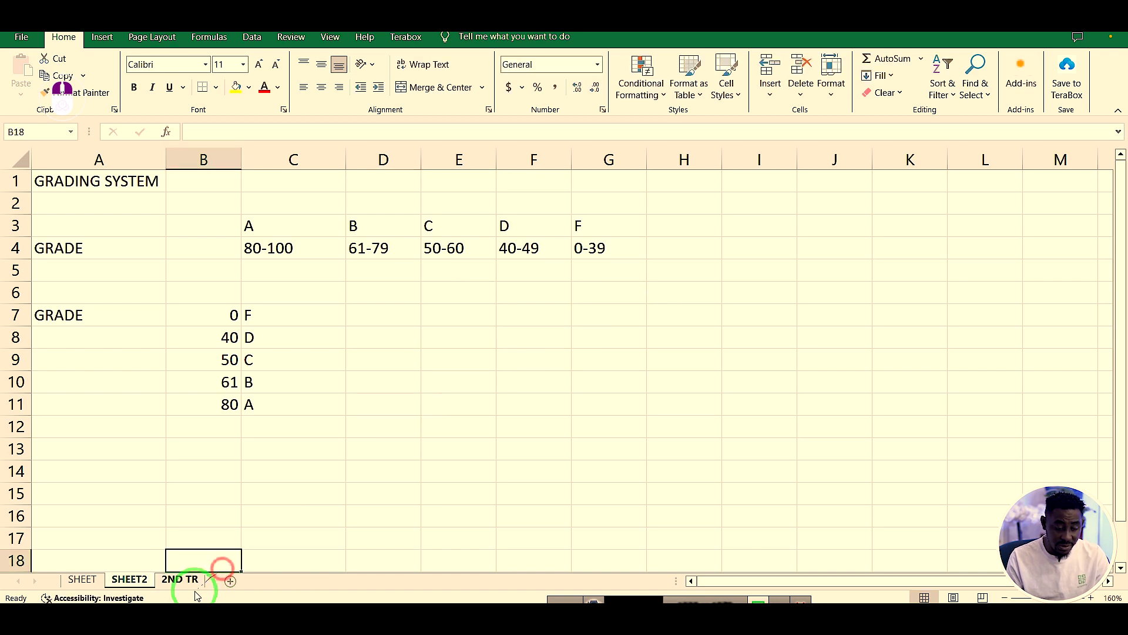
- Delete the empty 2ND TR worksheet from the workbook
click(182, 579)
right_click(189, 584)
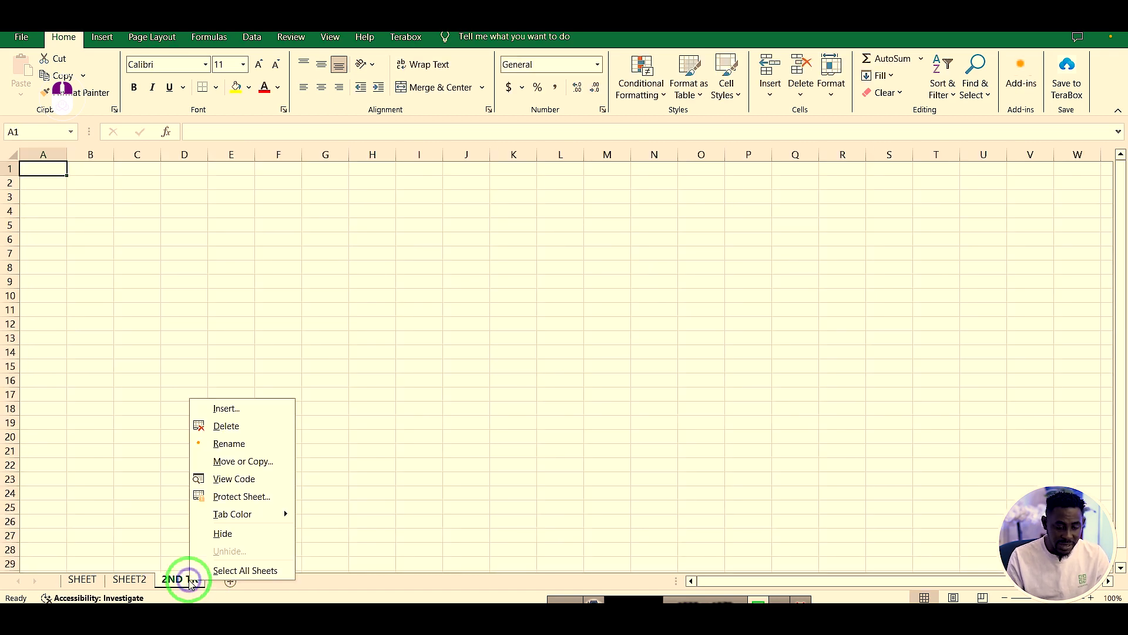
click(238, 427)
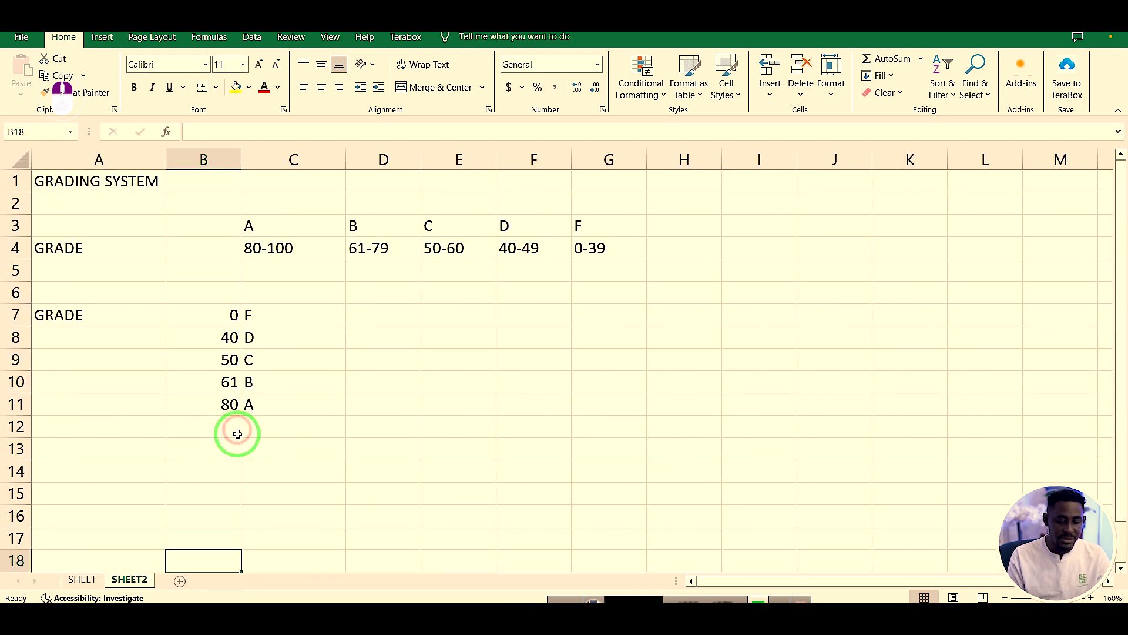
click(332, 446)
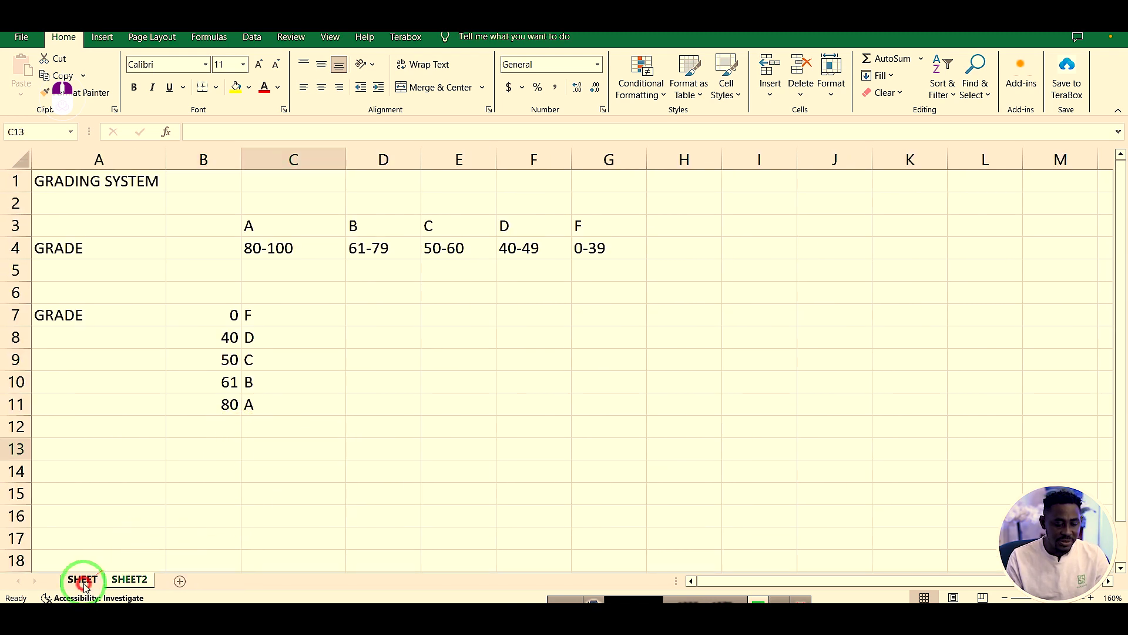
- Add three new blank worksheets after SHEET2
click(82, 579)
click(118, 565)
click(129, 580)
click(181, 581)
click(226, 580)
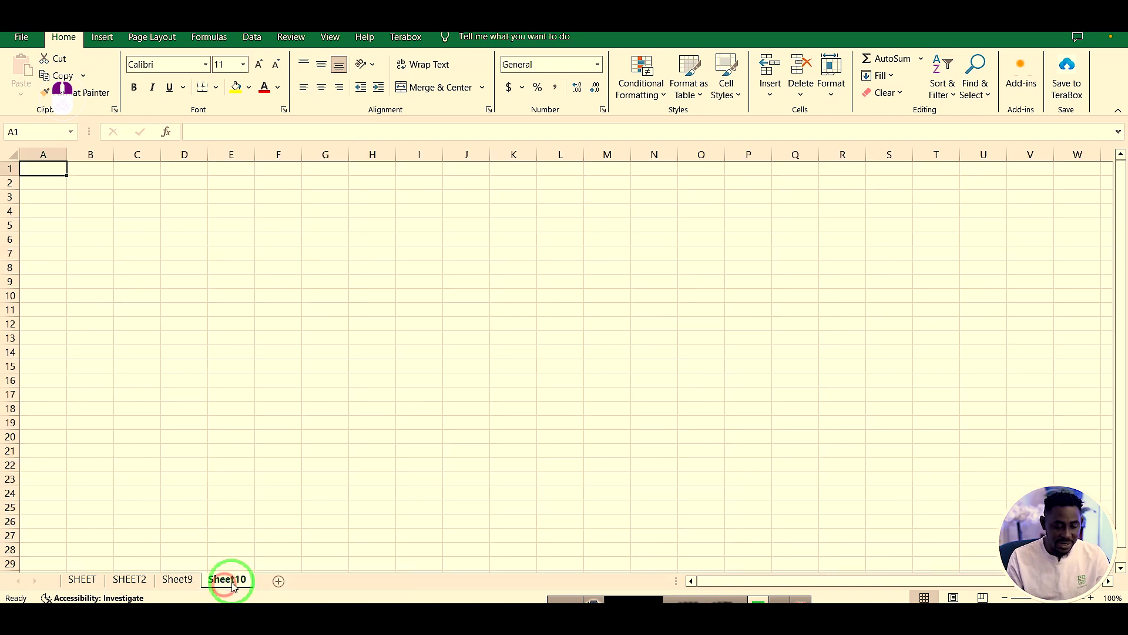
click(280, 581)
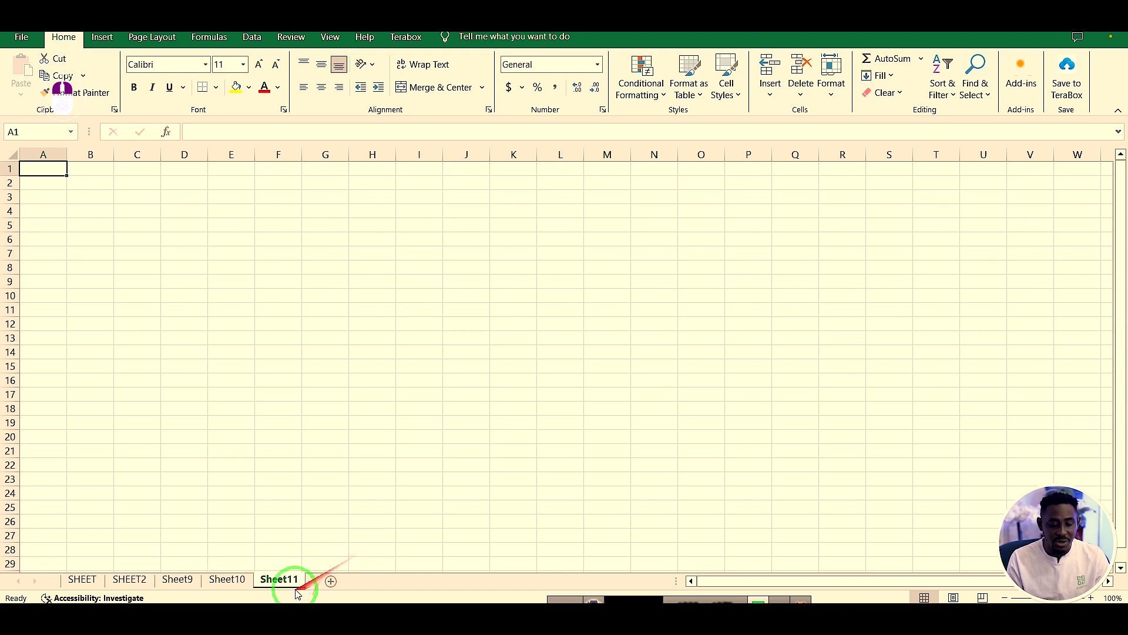
- Delete the three blank worksheets Sheet11, Sheet10 and Sheet9
right_click(282, 579)
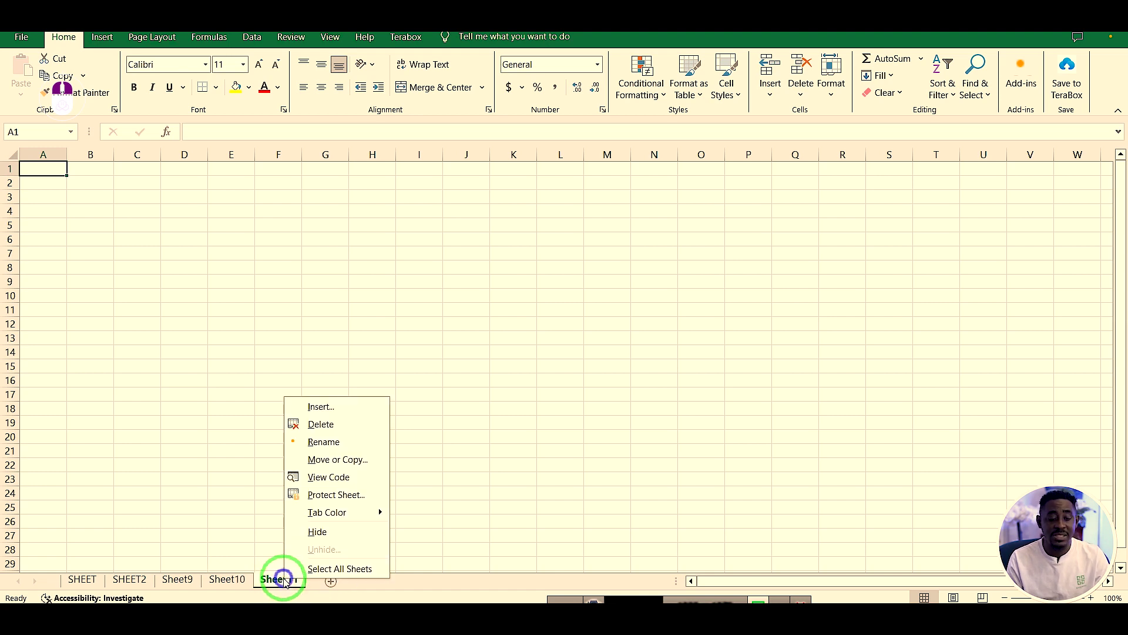
click(322, 424)
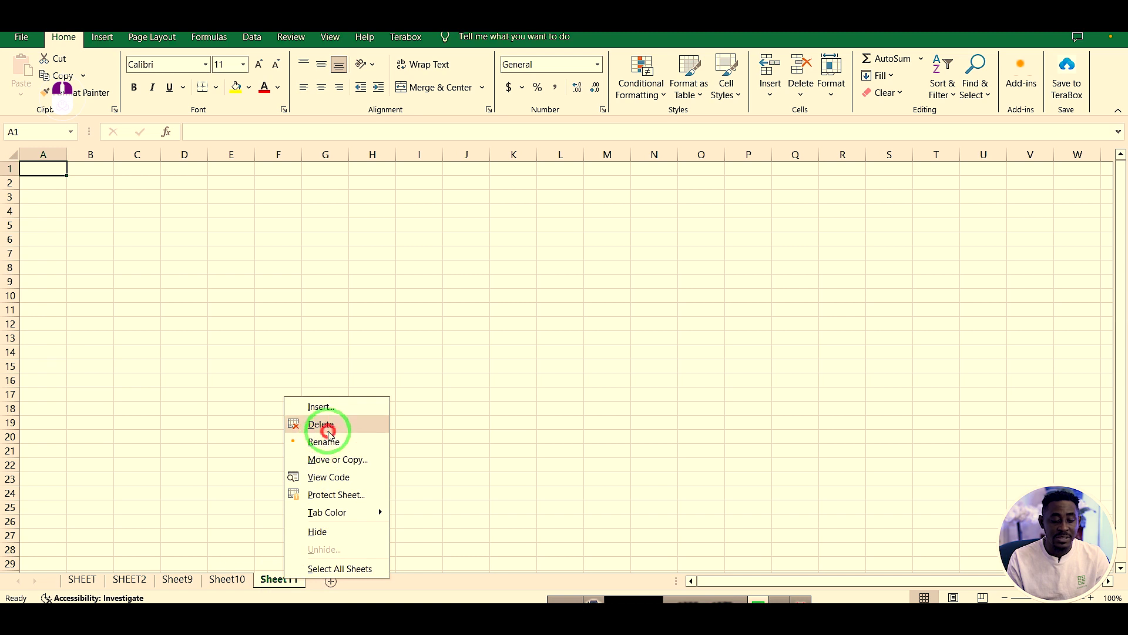
right_click(213, 581)
click(254, 421)
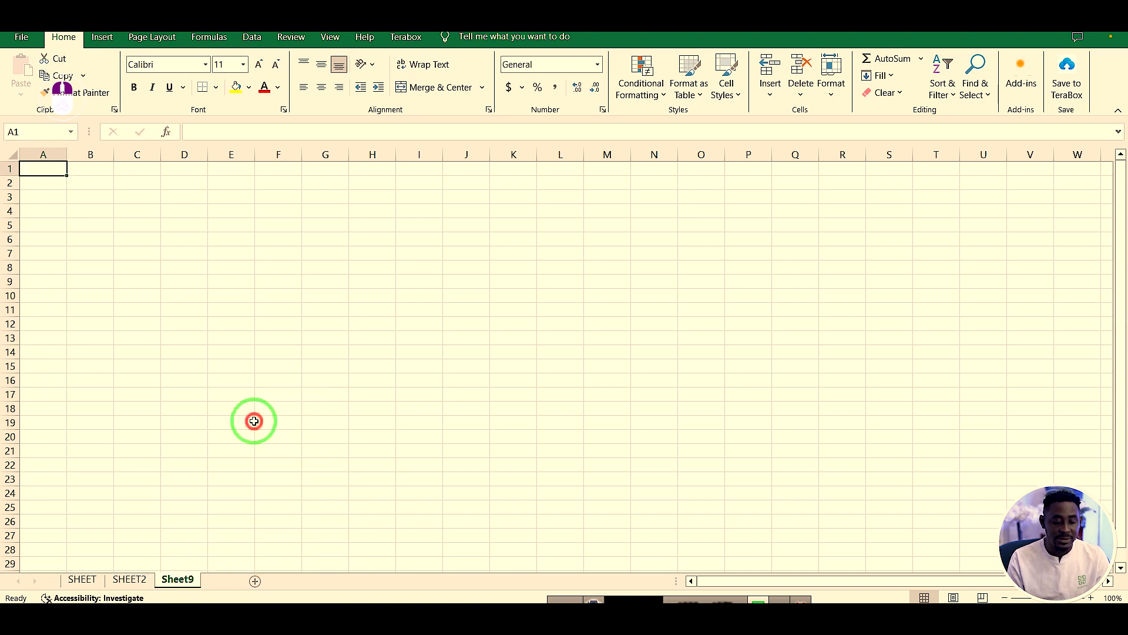
right_click(177, 579)
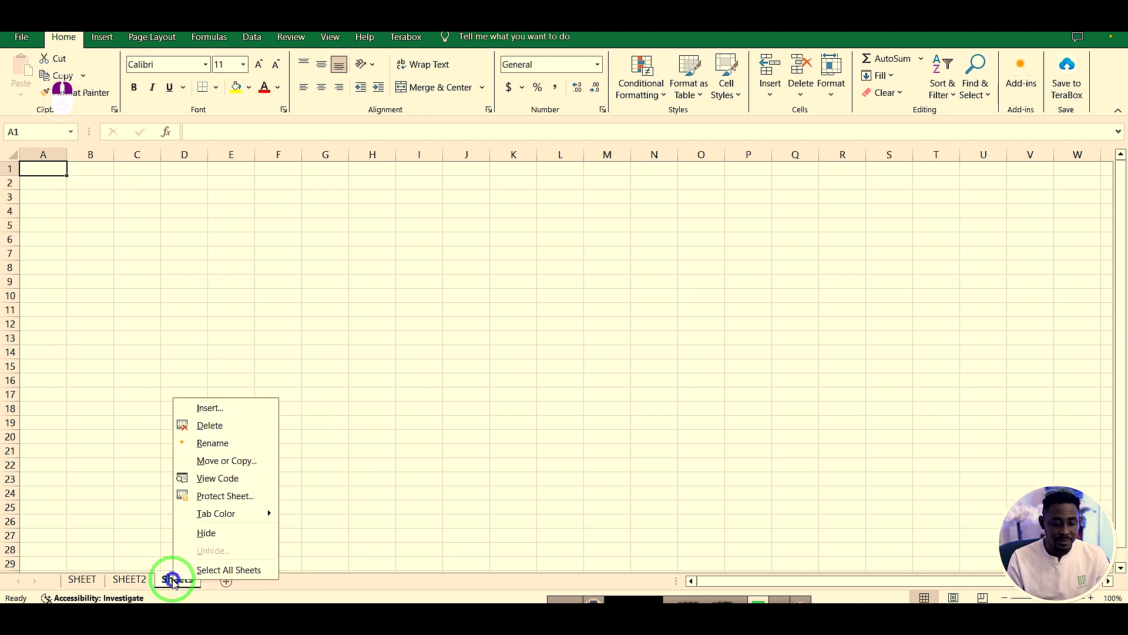
click(217, 427)
click(129, 579)
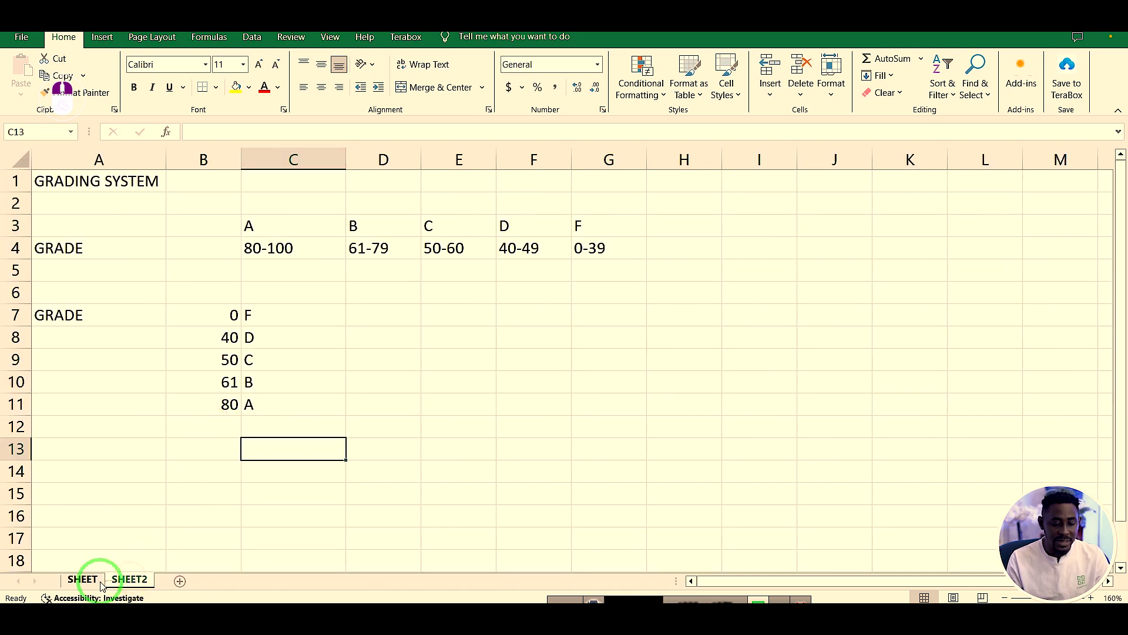
click(129, 579)
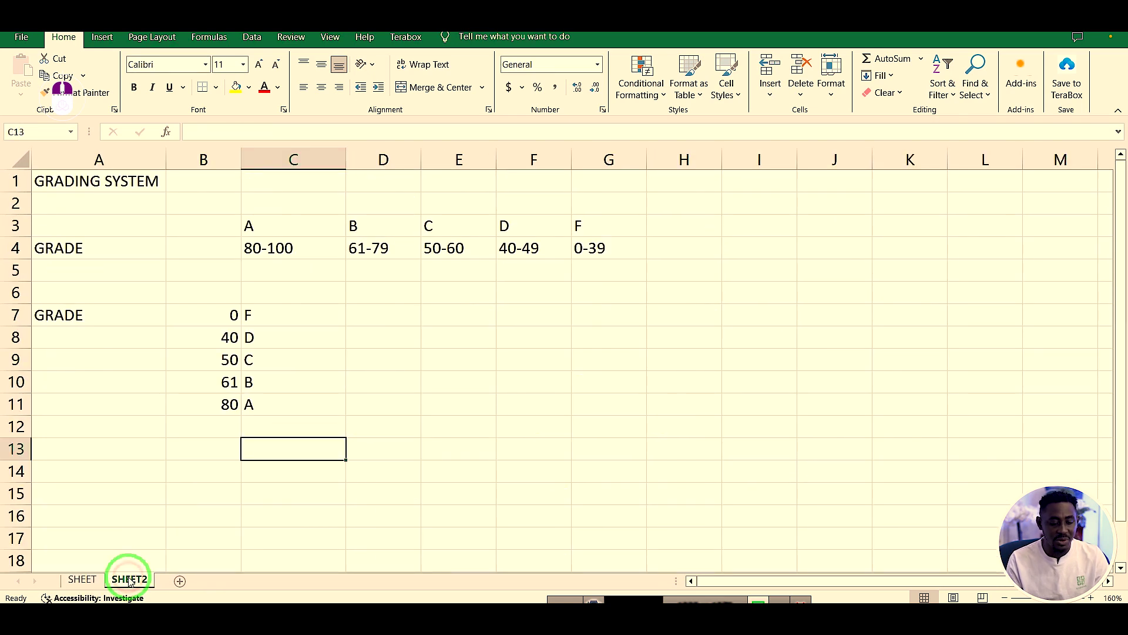
click(96, 579)
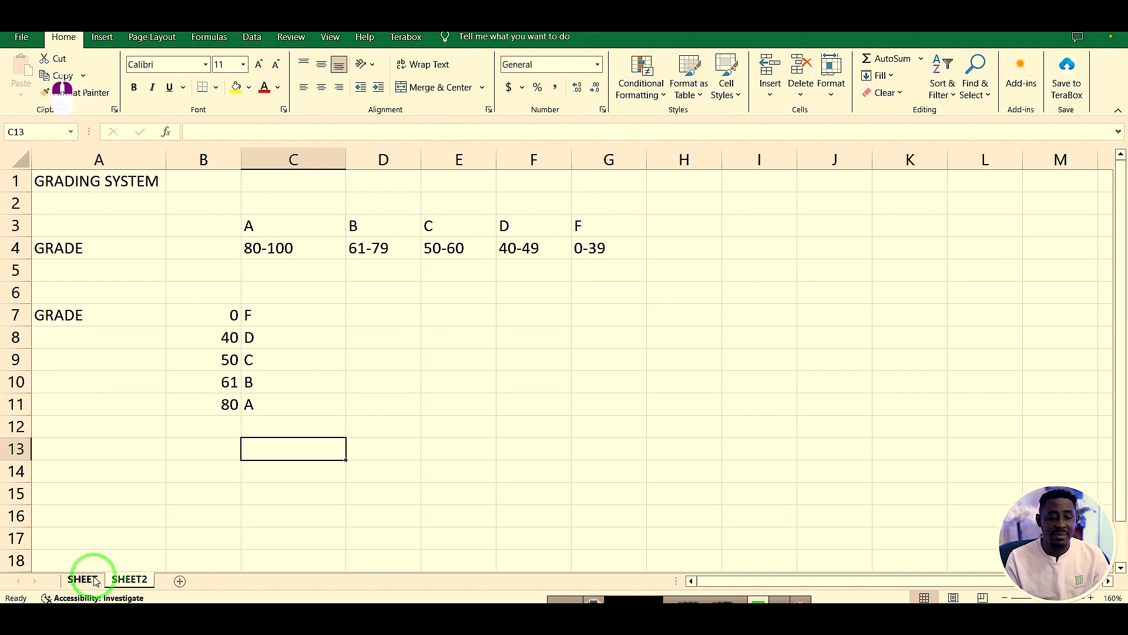
- Rename the SHEET2 worksheet as GRADING SYSTEM
click(125, 580)
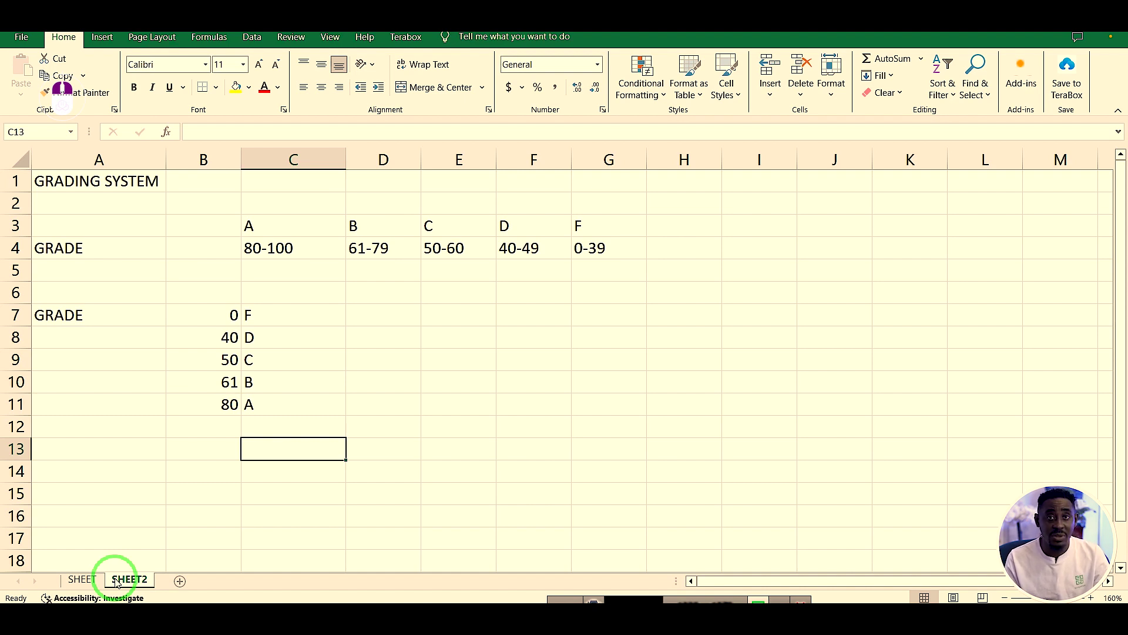
right_click(117, 581)
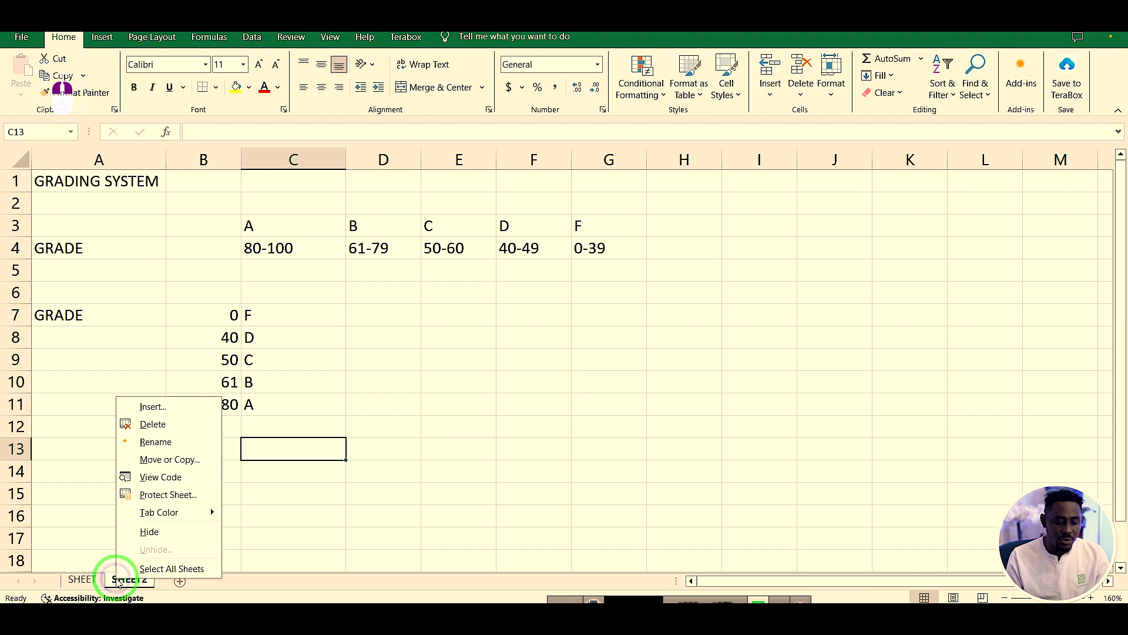
click(175, 445)
text(gRAD)
key(BackSpace)
key(BackSpace)
key(BackSpace)
key(BackSpace)
text(GRADE)
key(BackSpace)
text(ING SYSTEM)
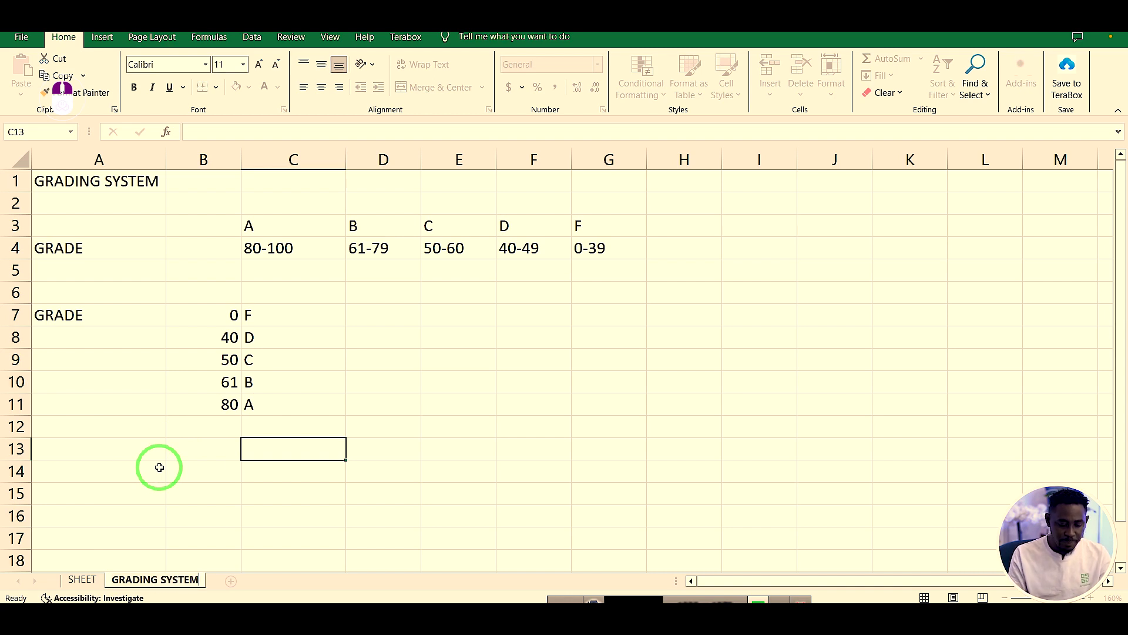
- Rename the SHEET worksheet holding the student scores as RESULT
click(95, 579)
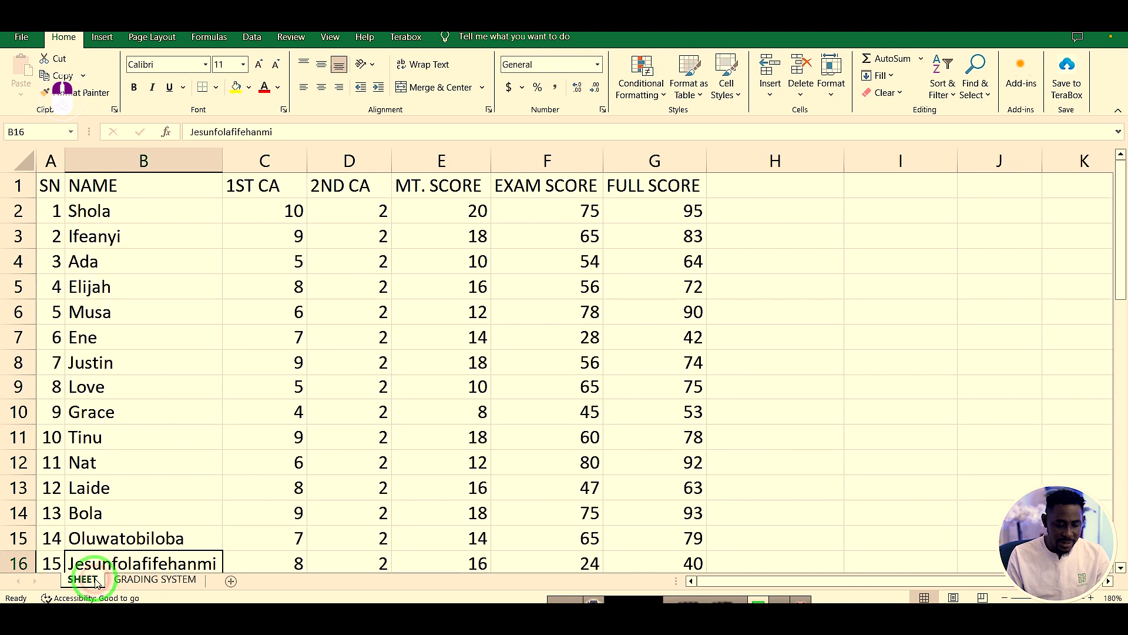
right_click(94, 580)
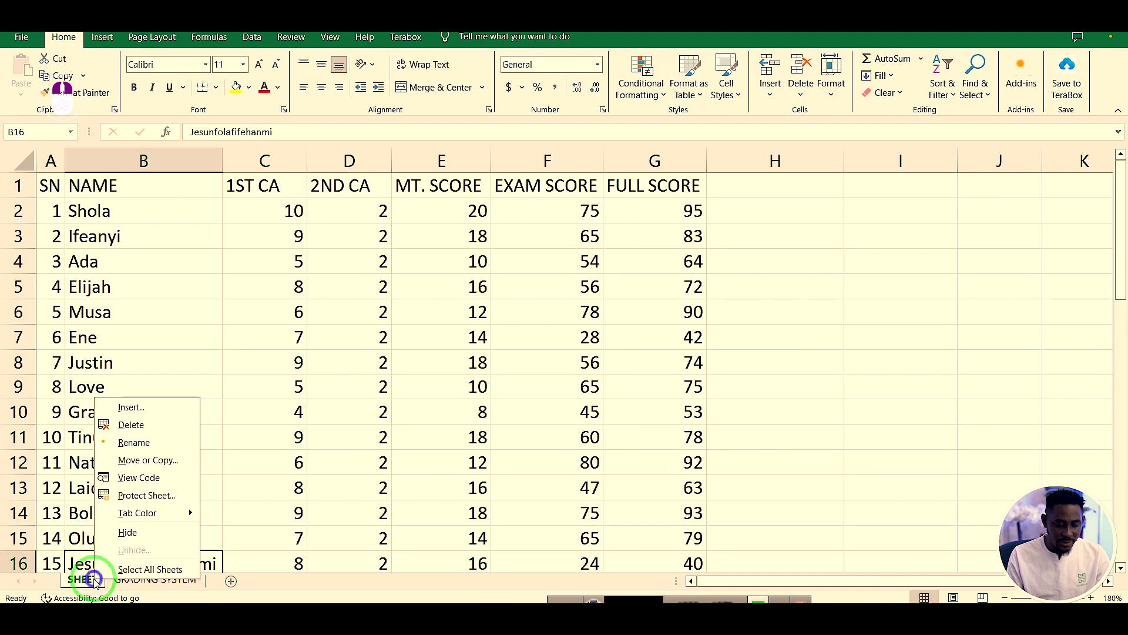
click(138, 442)
text(RES)
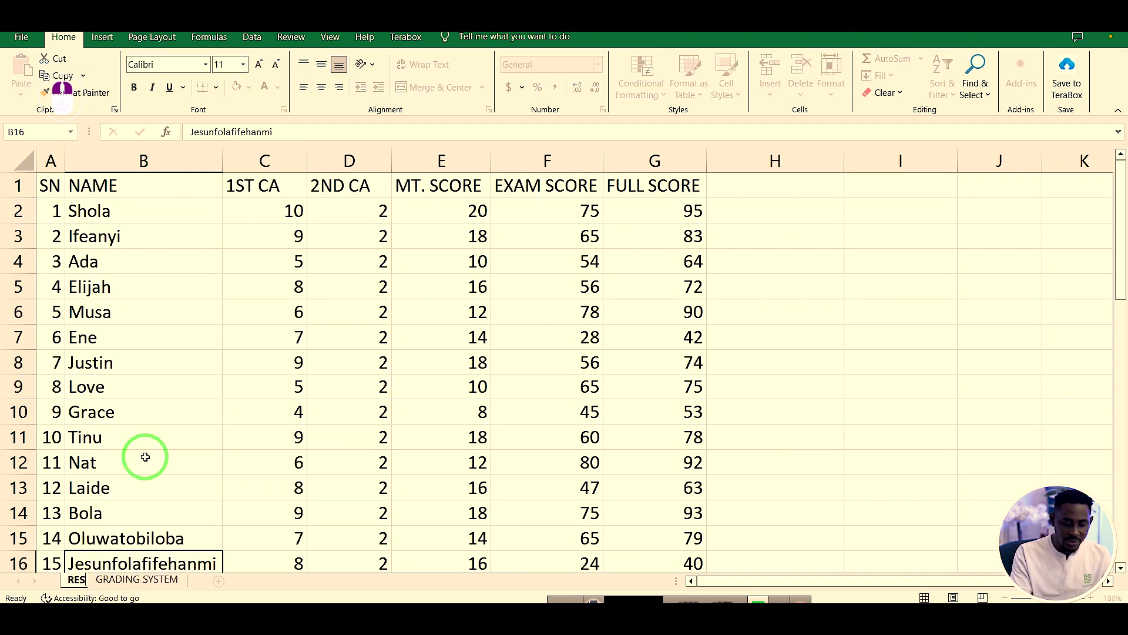
text(ULT)
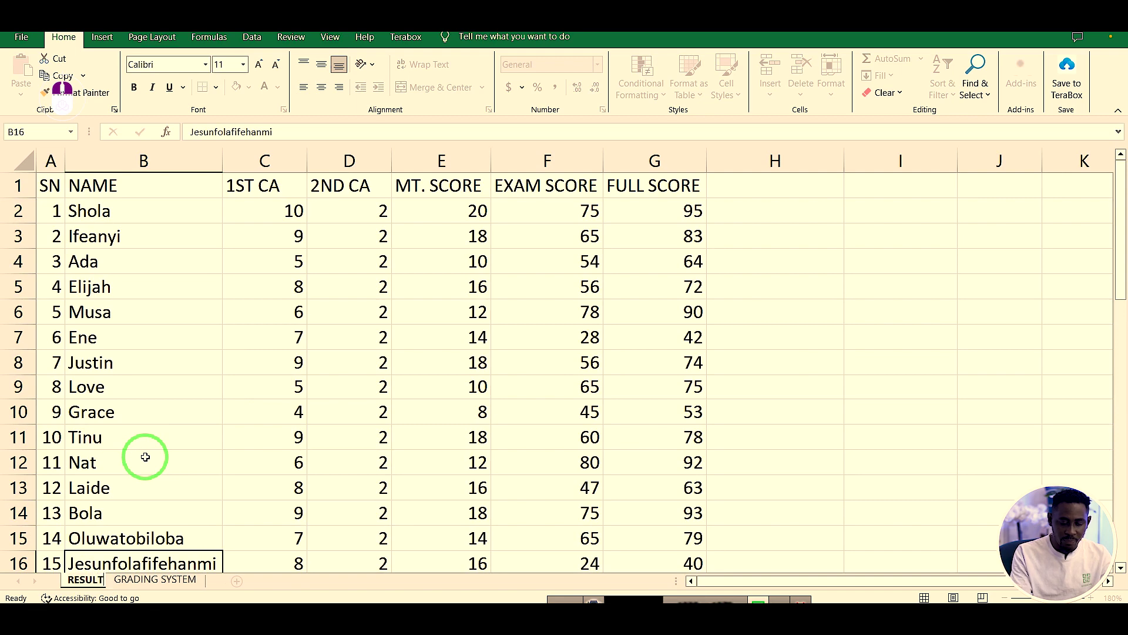
- Commit the RESULT sheet name and check the grade ranges on the GRADING SYSTEM sheet
click(676, 385)
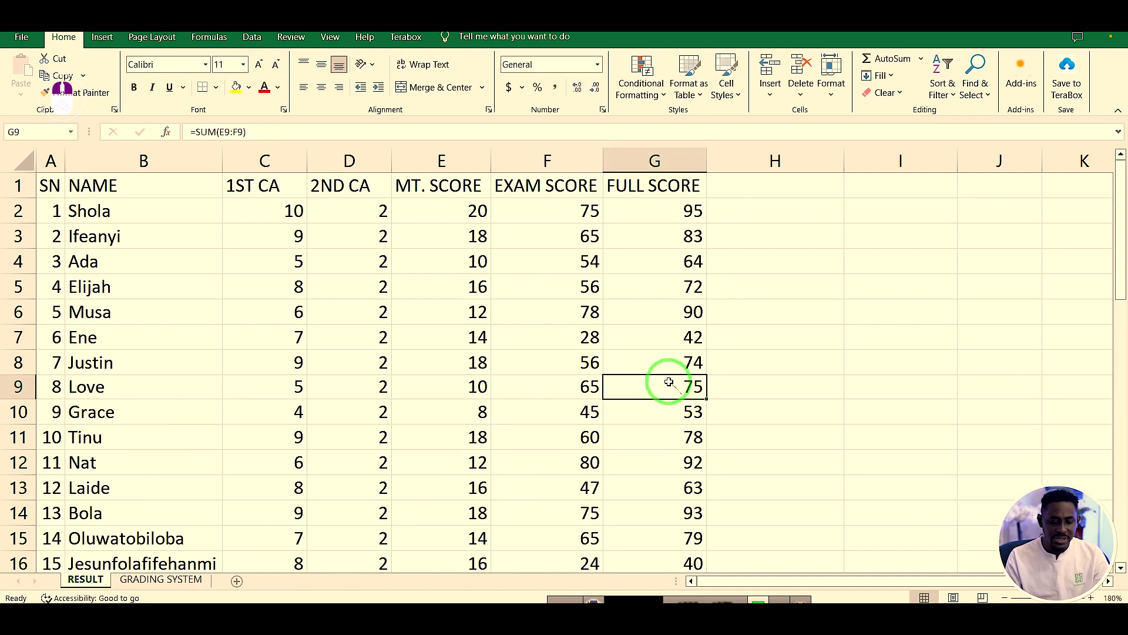
click(796, 334)
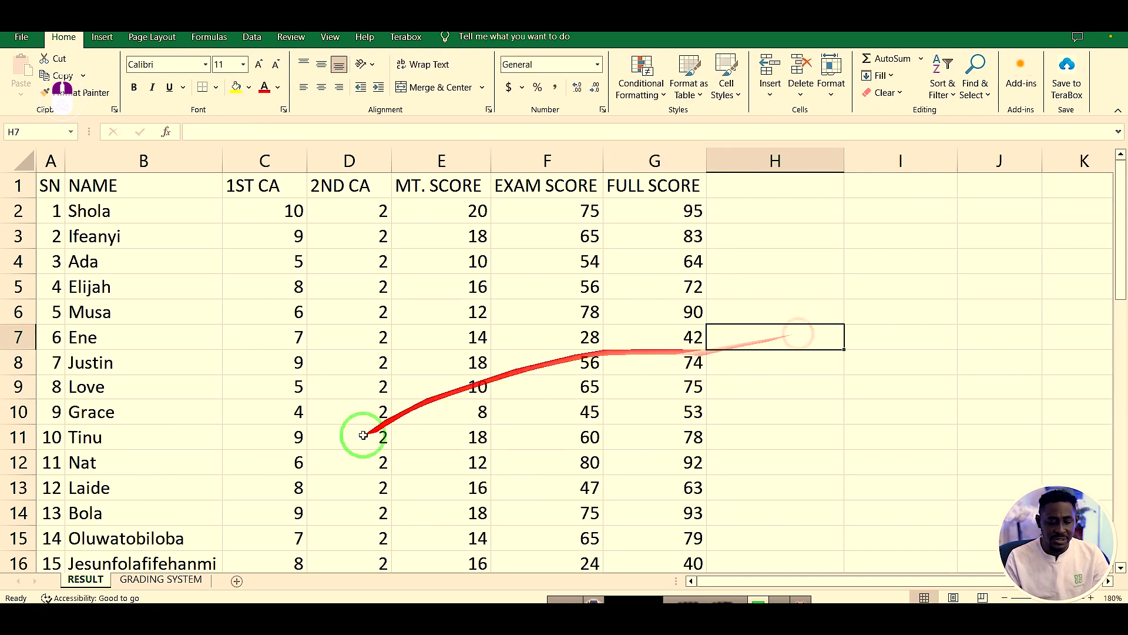
click(168, 580)
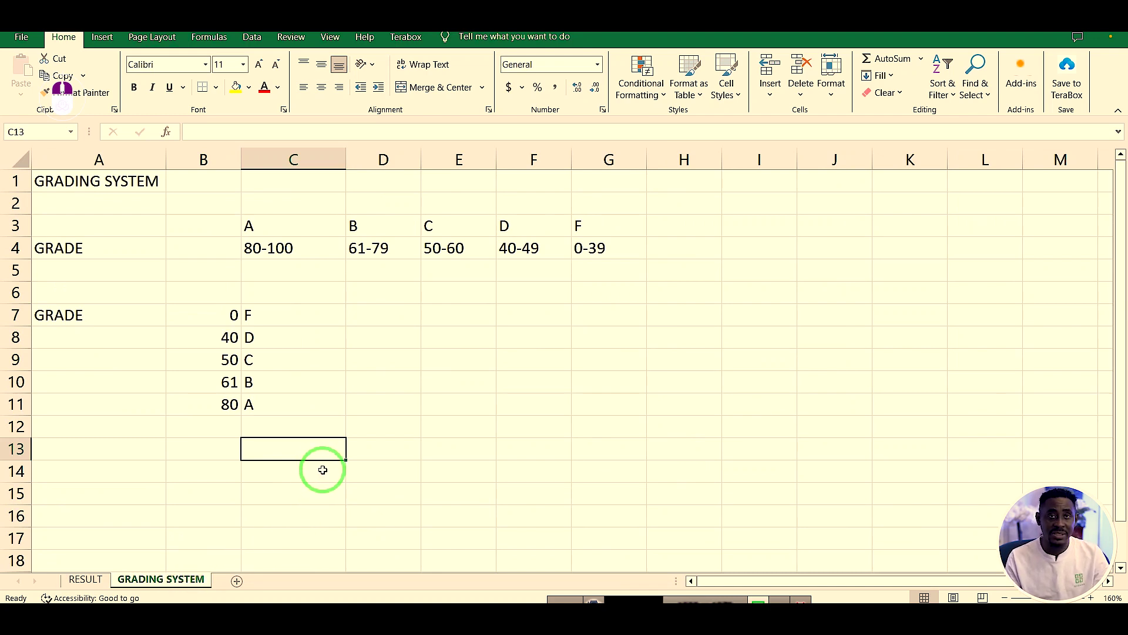
mouse_move(341, 446)
mouse_down()
mouse_move(300, 486)
mouse_move(277, 476)
mouse_up()
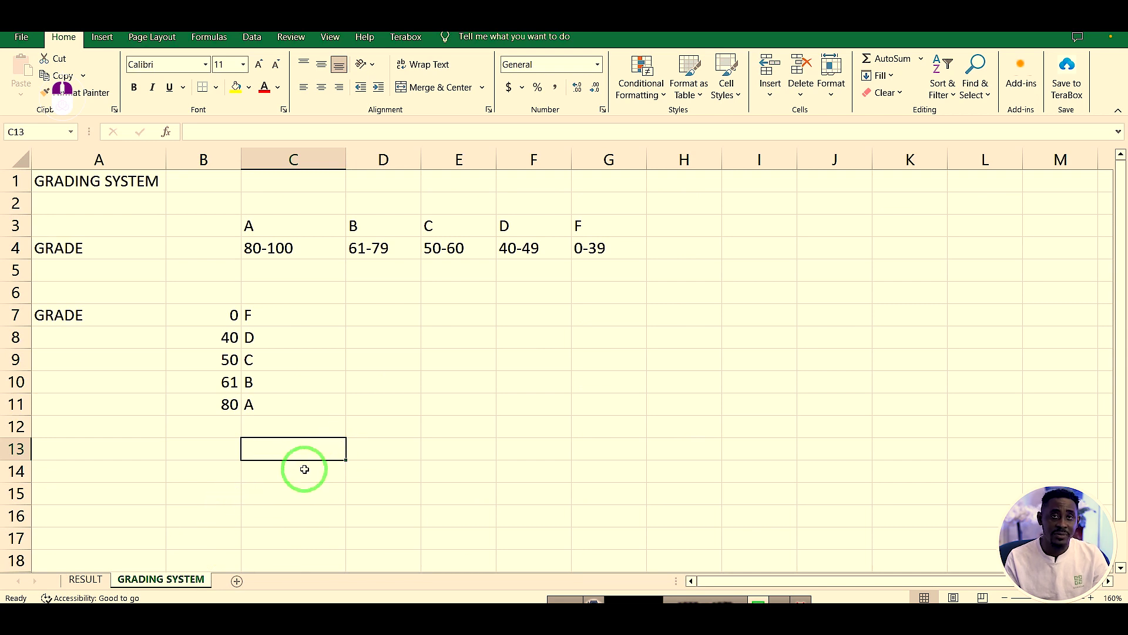
- Insert a blank row above the header row of the RESULT sheet
click(88, 579)
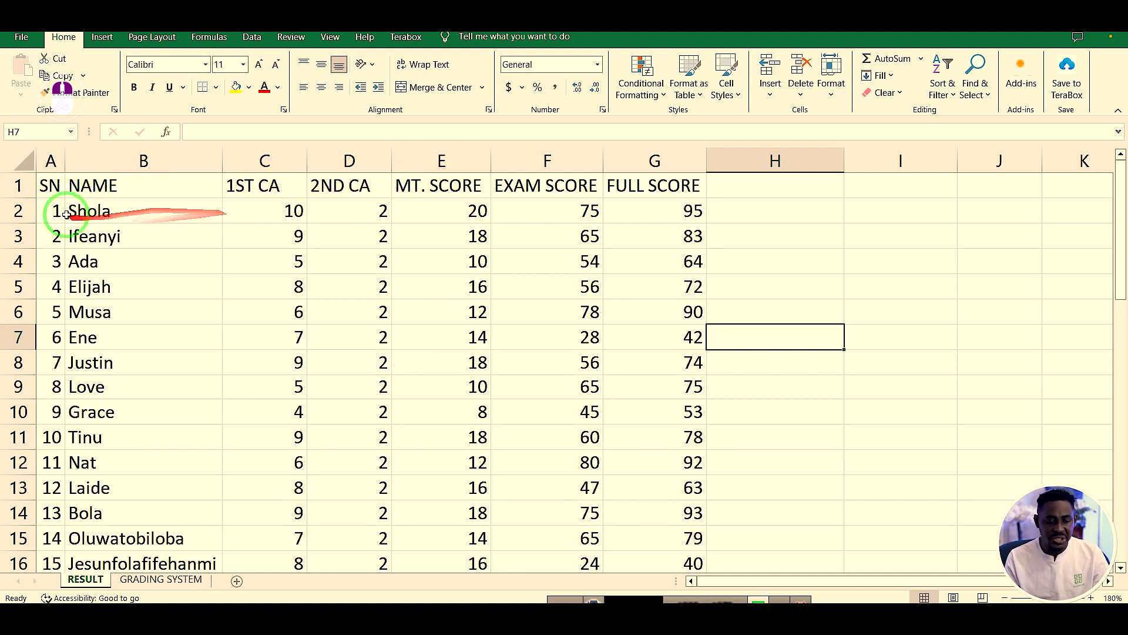
click(21, 186)
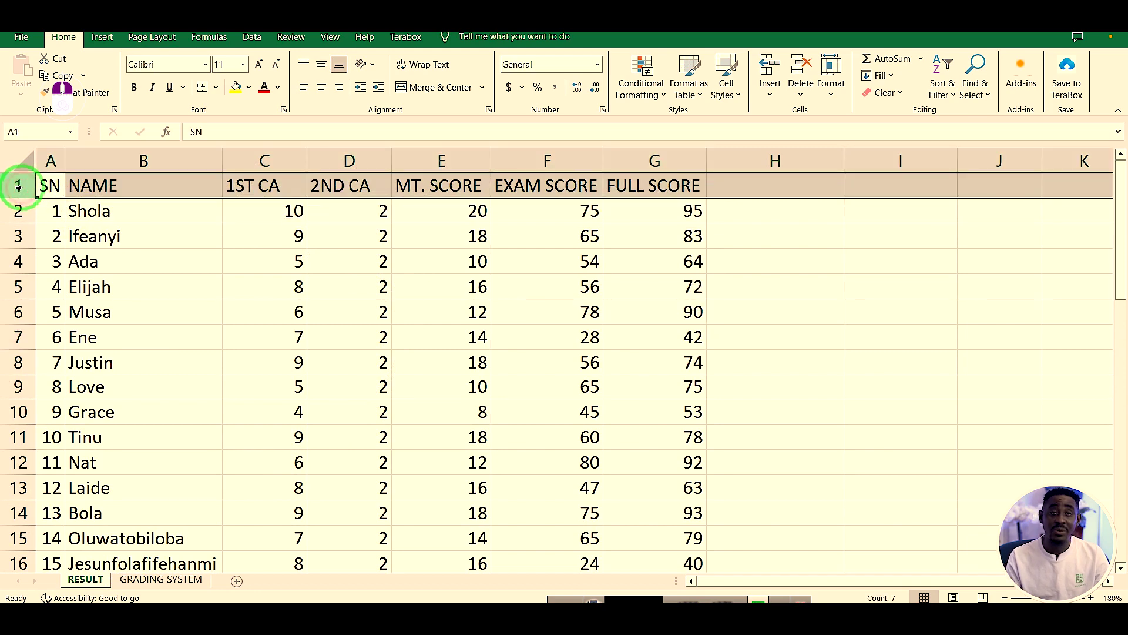
right_click(18, 186)
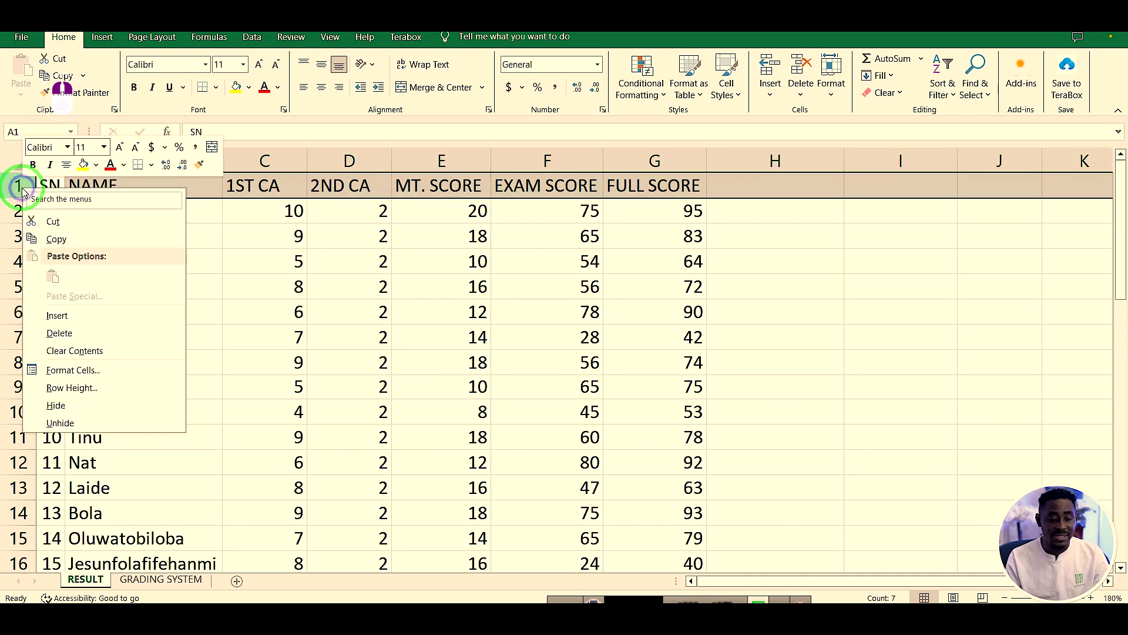
click(96, 315)
click(253, 236)
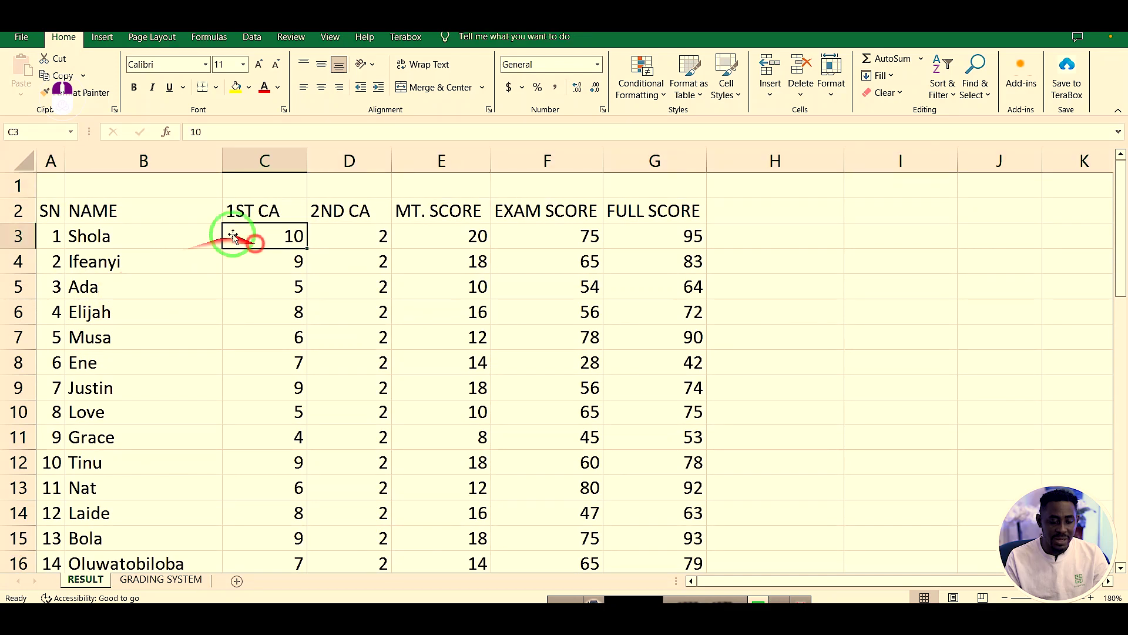
- Enter the title FIRST TERM RESULT in cell A1 of the new blank row
click(57, 187)
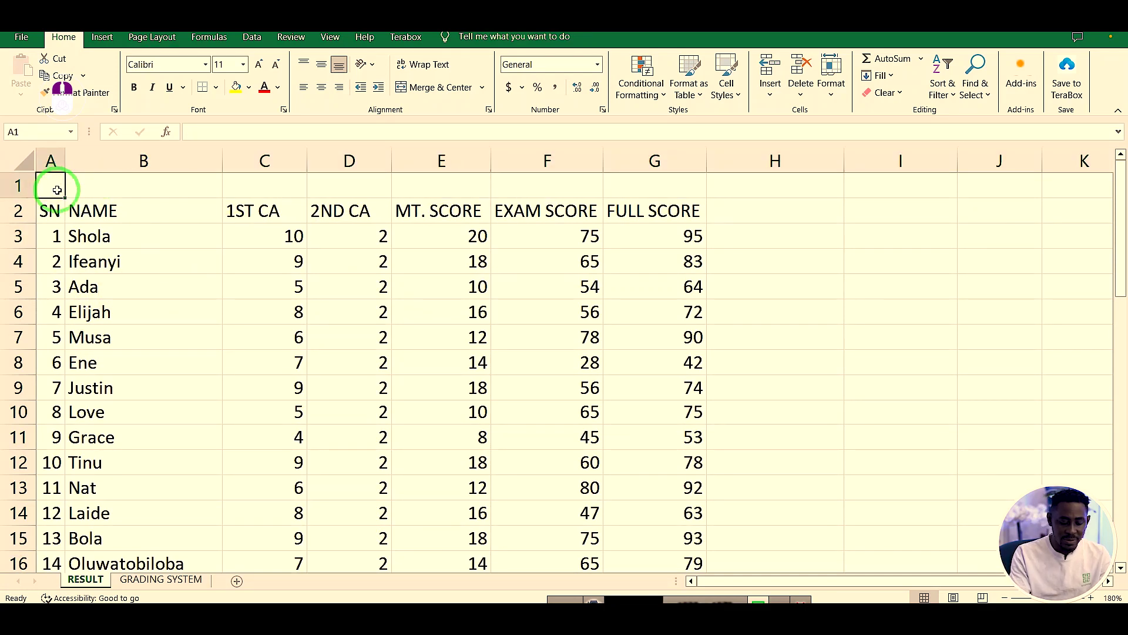
text(FIRST TERM RESULT)
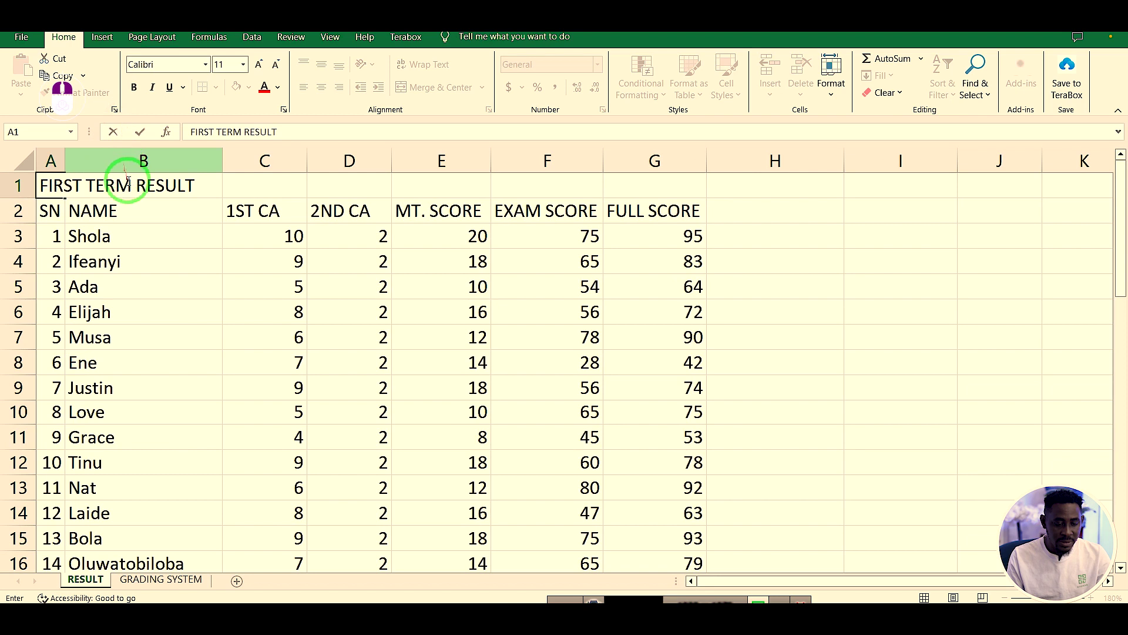
click(41, 182)
click(228, 252)
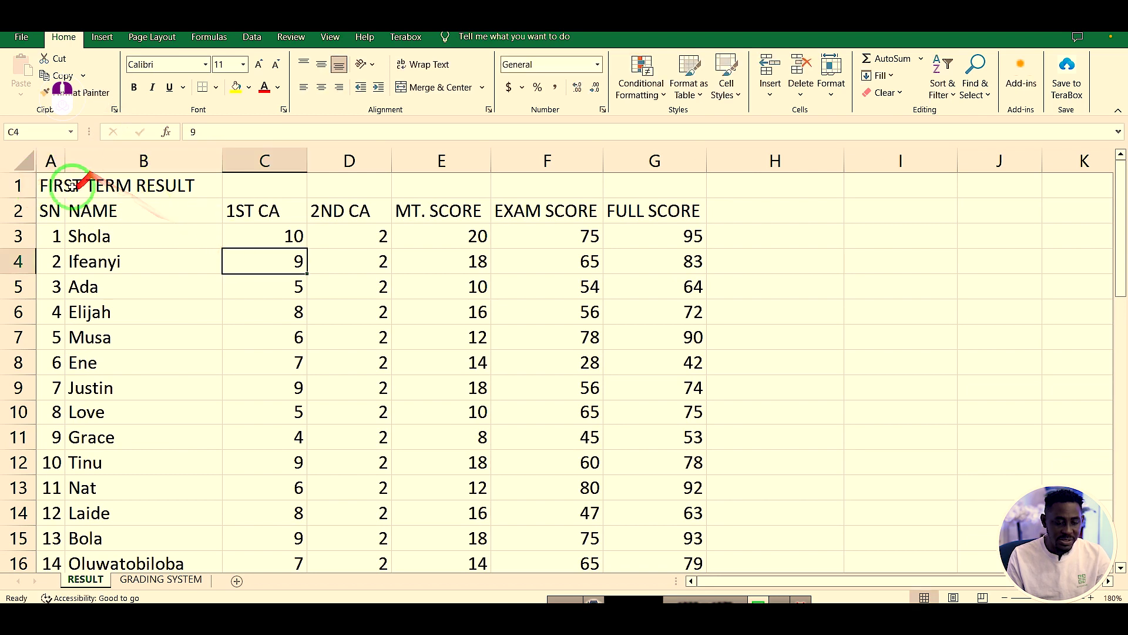
- Merge and center the FIRST TERM RESULT title across A1:G1
drag(65, 185, 657, 185)
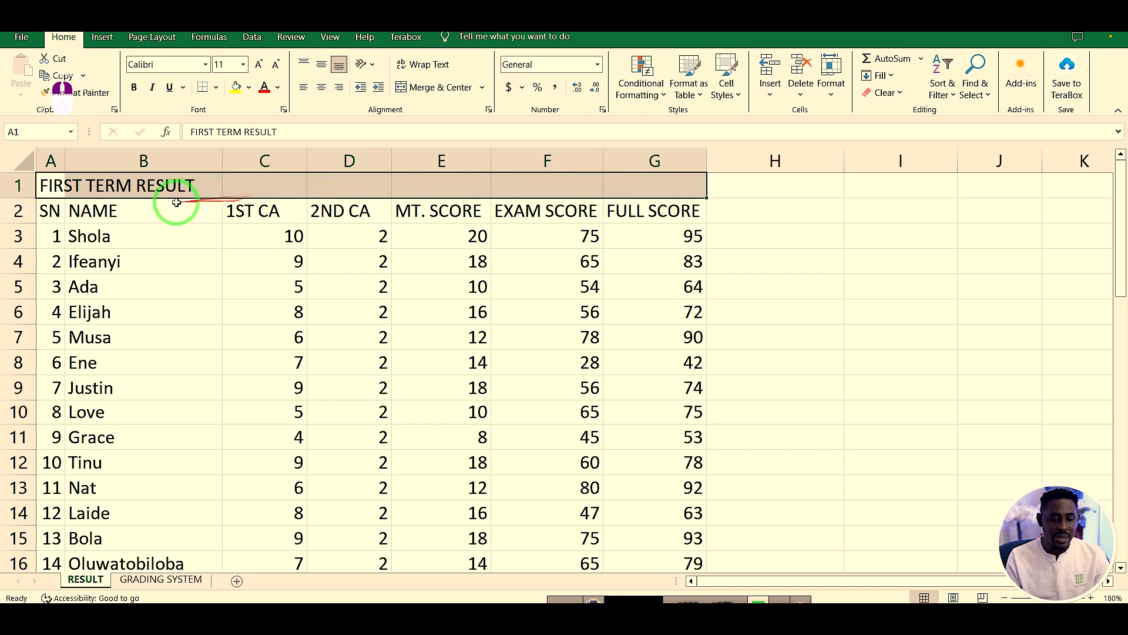
click(410, 88)
click(378, 312)
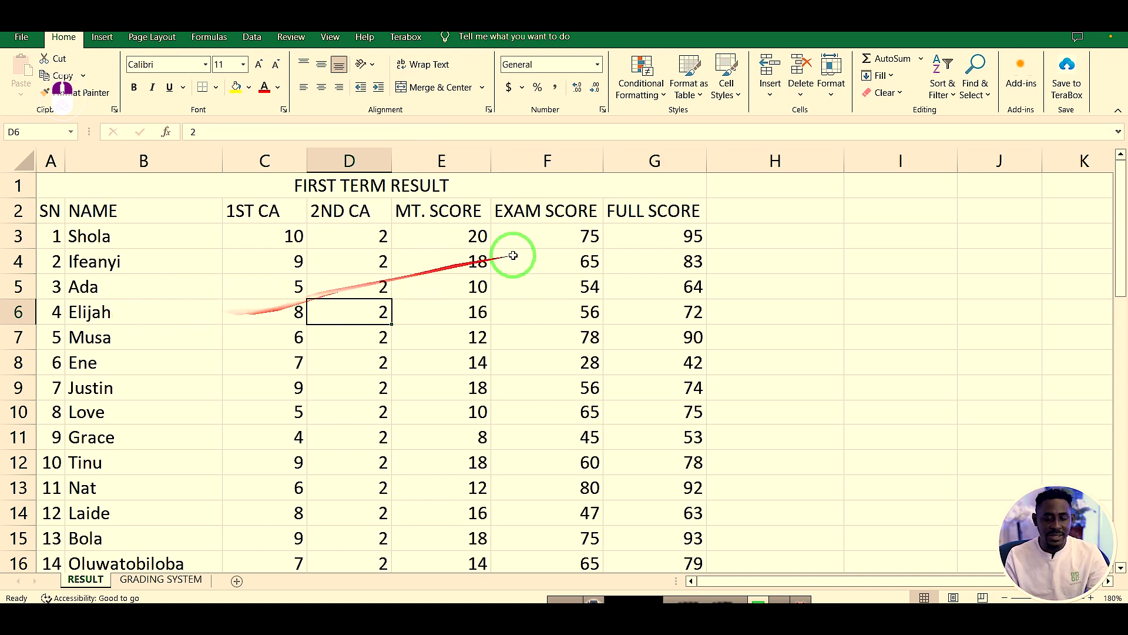
- Add a GRADE column header in cell H2, beside FULL SCORE
click(764, 212)
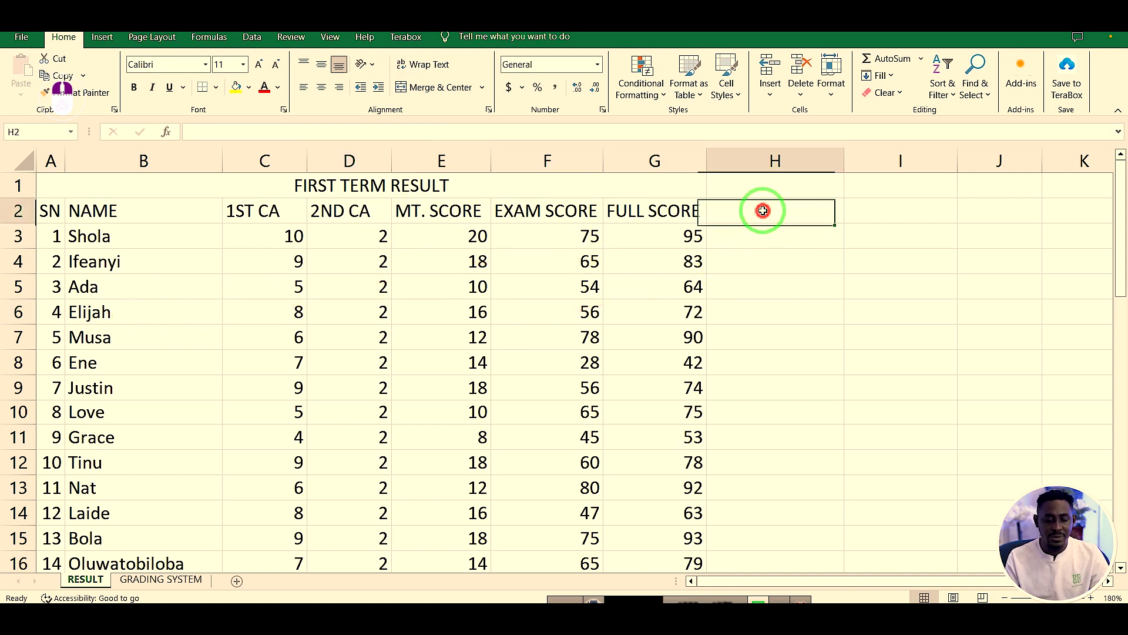
text(G)
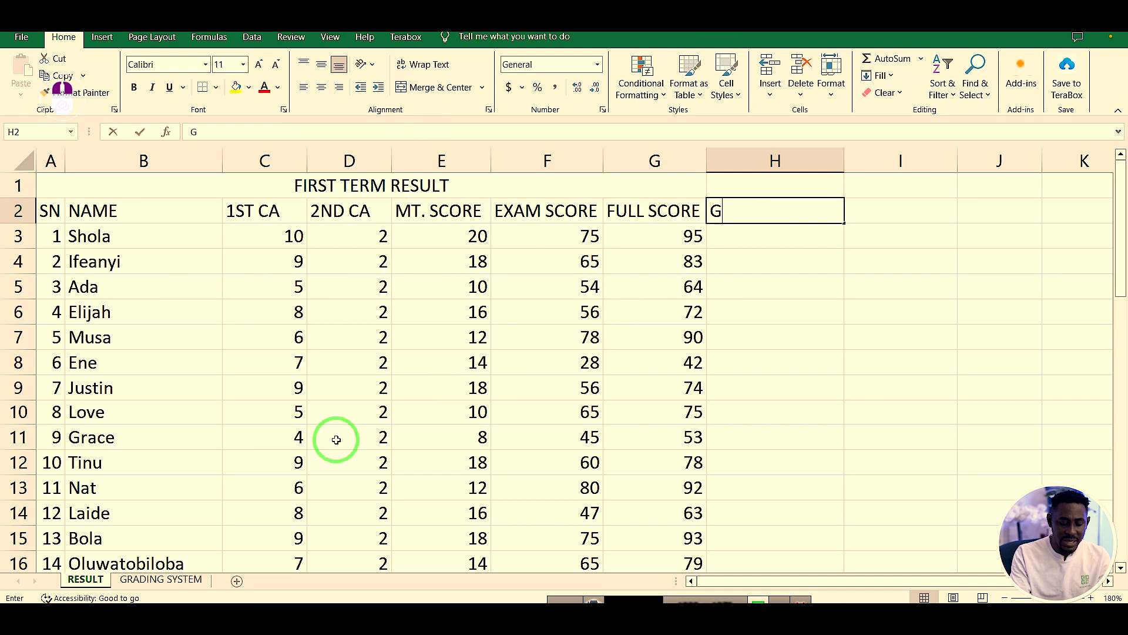
text(RADE)
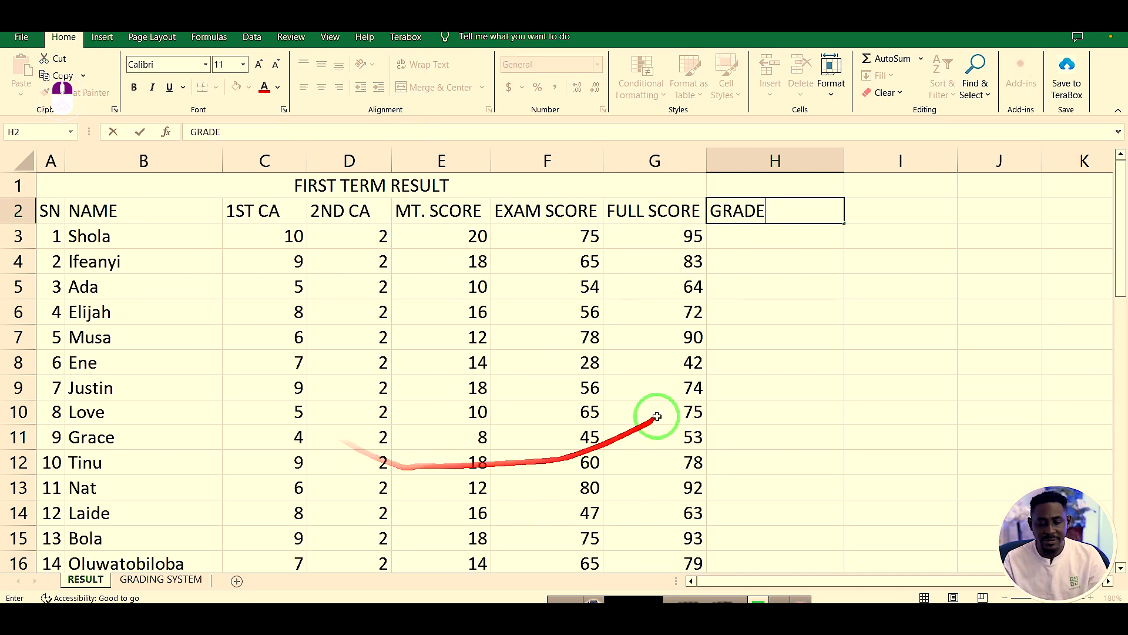
click(696, 385)
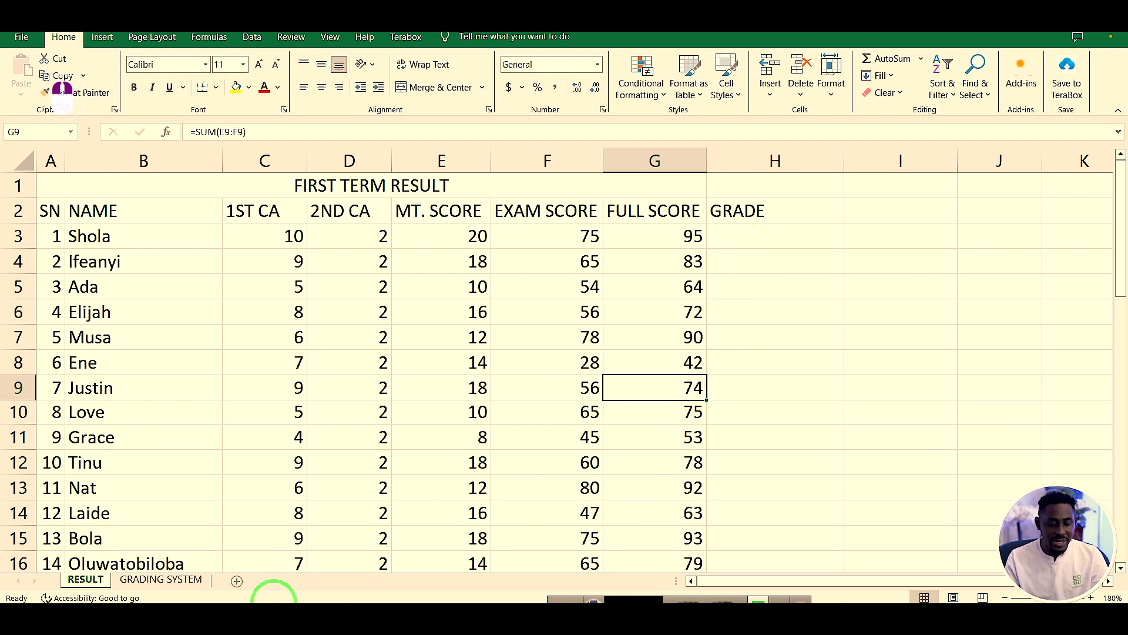
- Check the GRADING SYSTEM boundaries, then start a LOOKUP formula in H3 of RESULT with the full score in G3 as lookup value
click(181, 579)
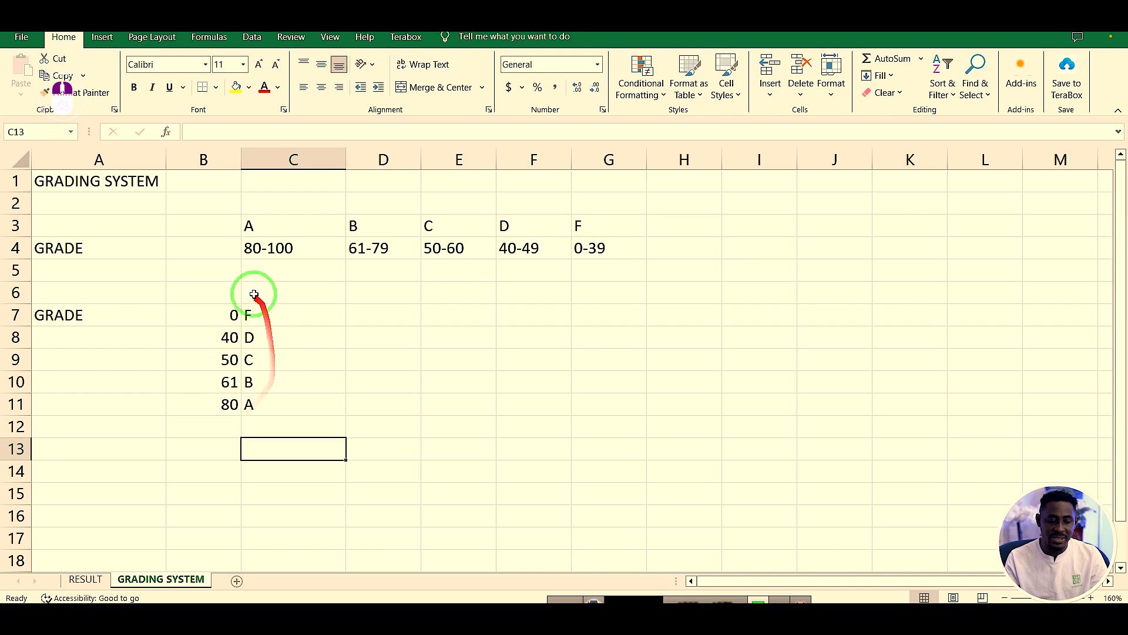
click(86, 579)
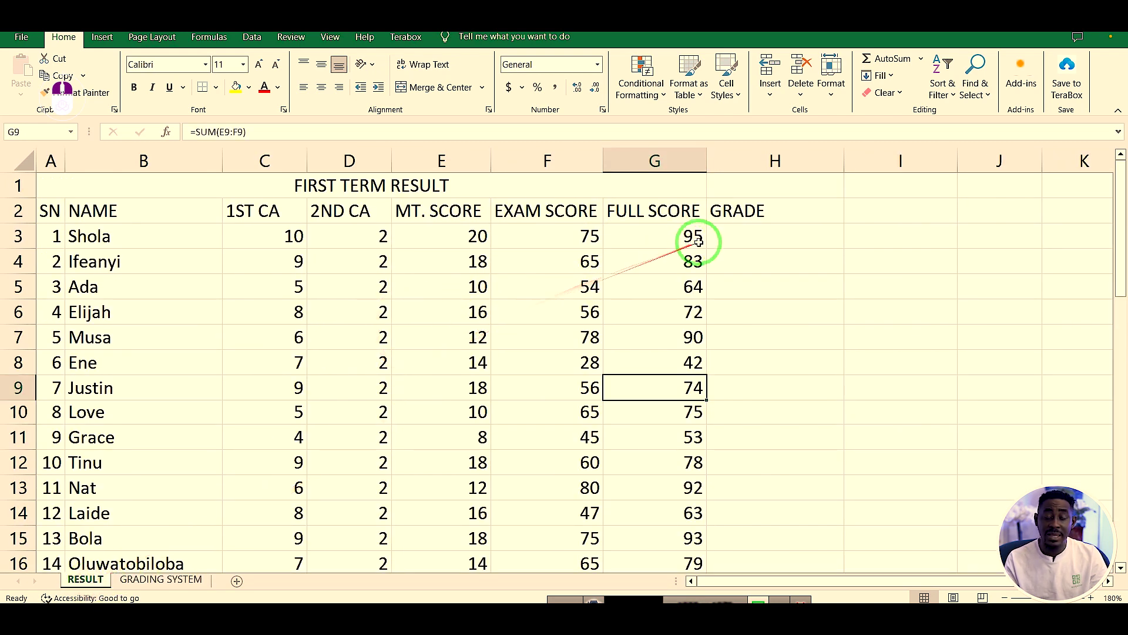
click(729, 236)
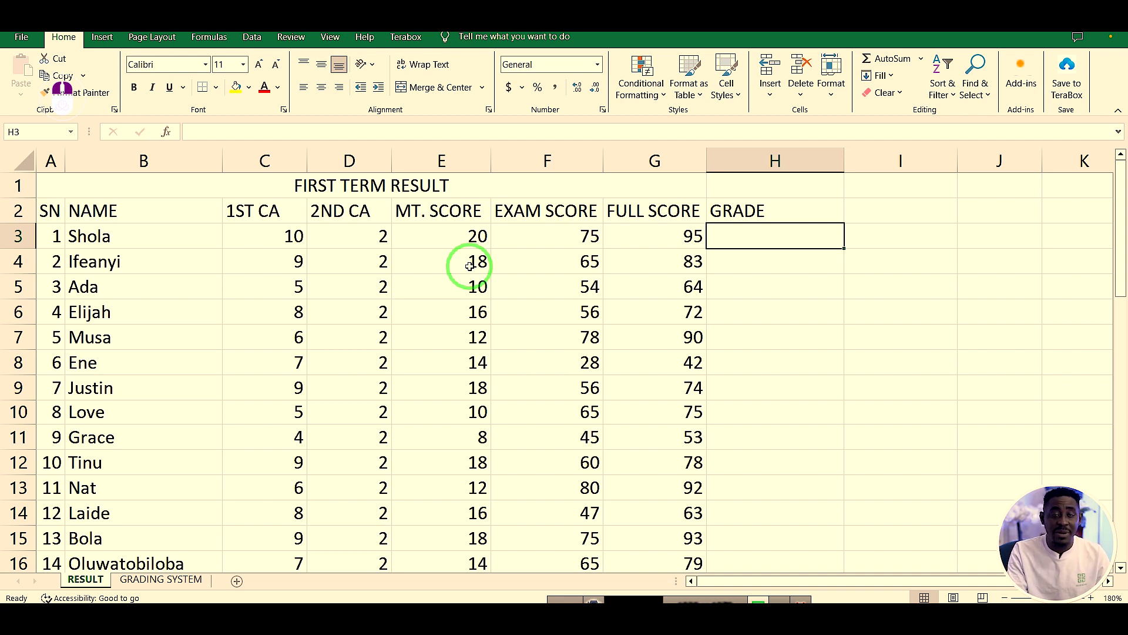
text(=)
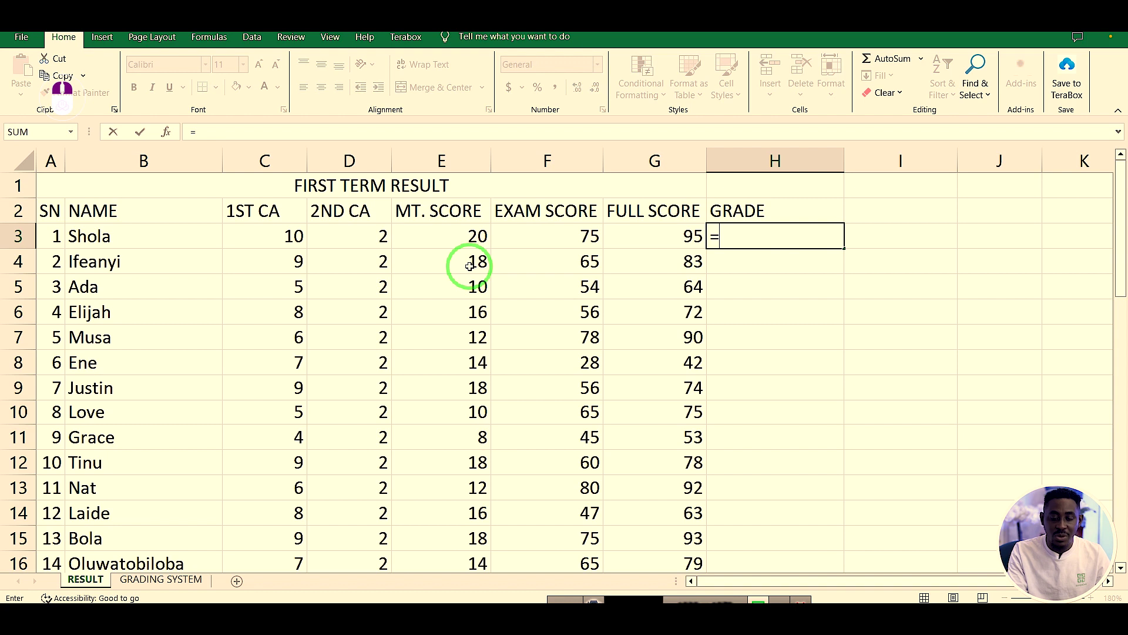
text(L)
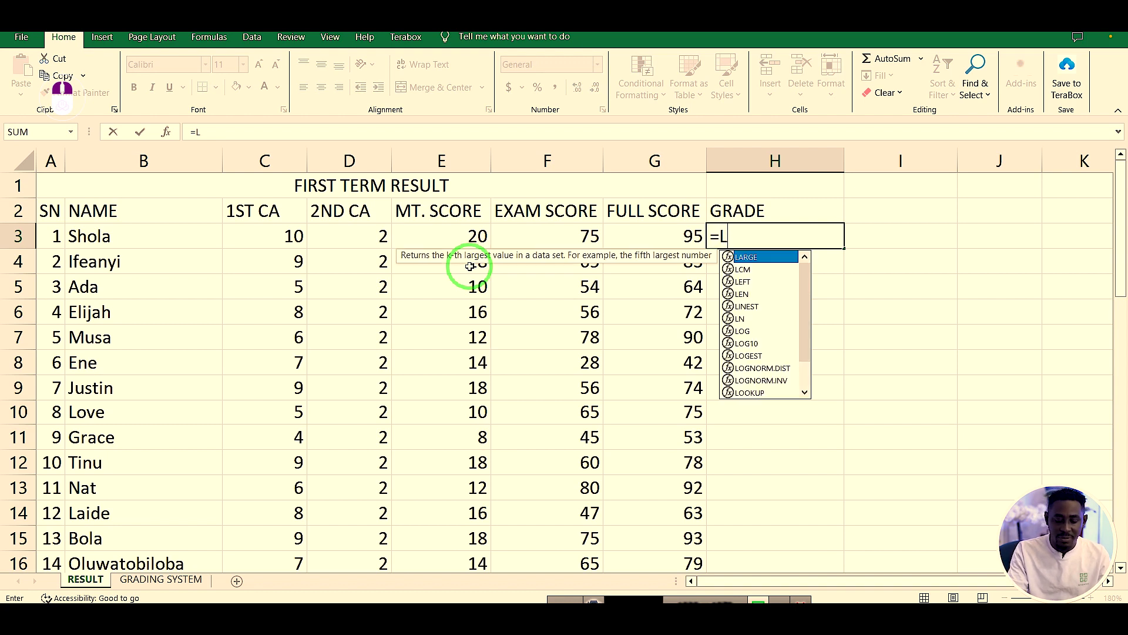
text(OOKU)
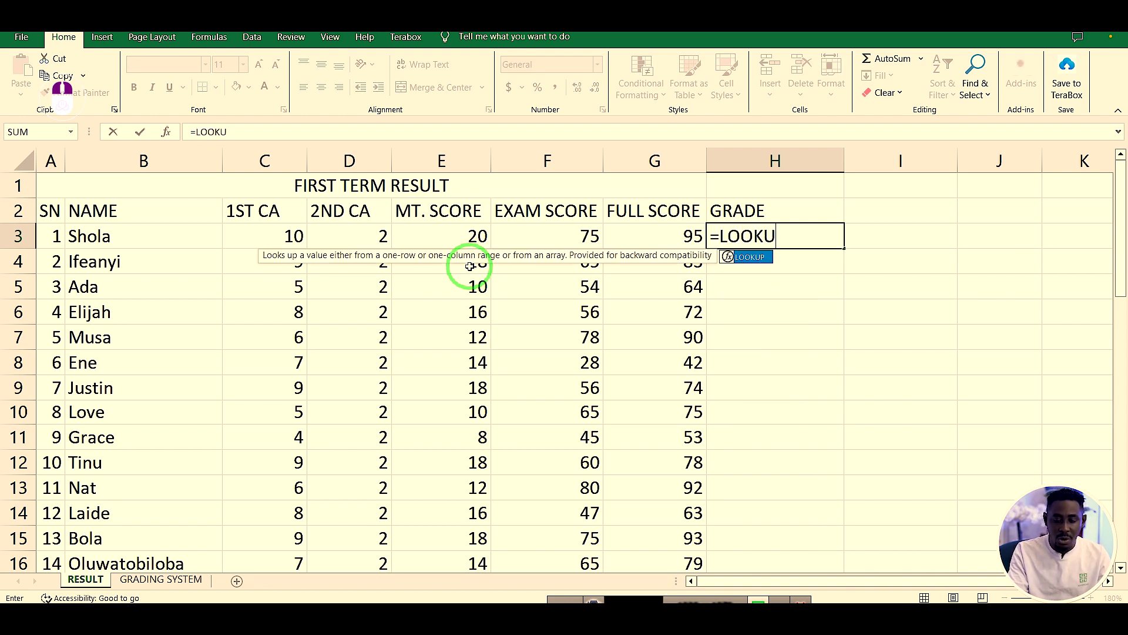
text(P)
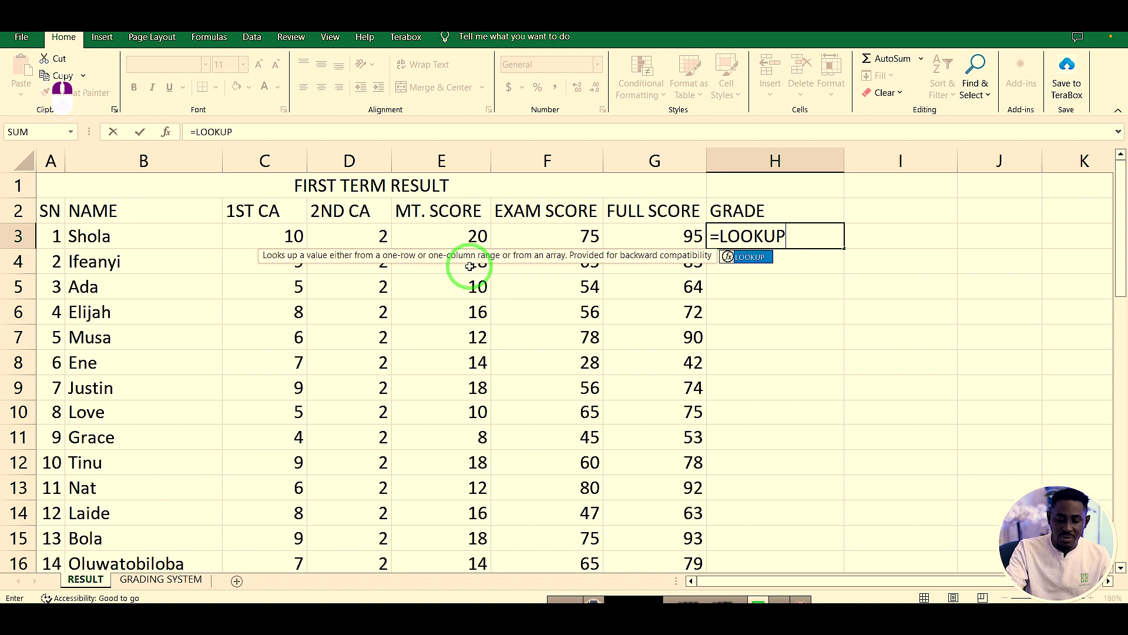
text(()
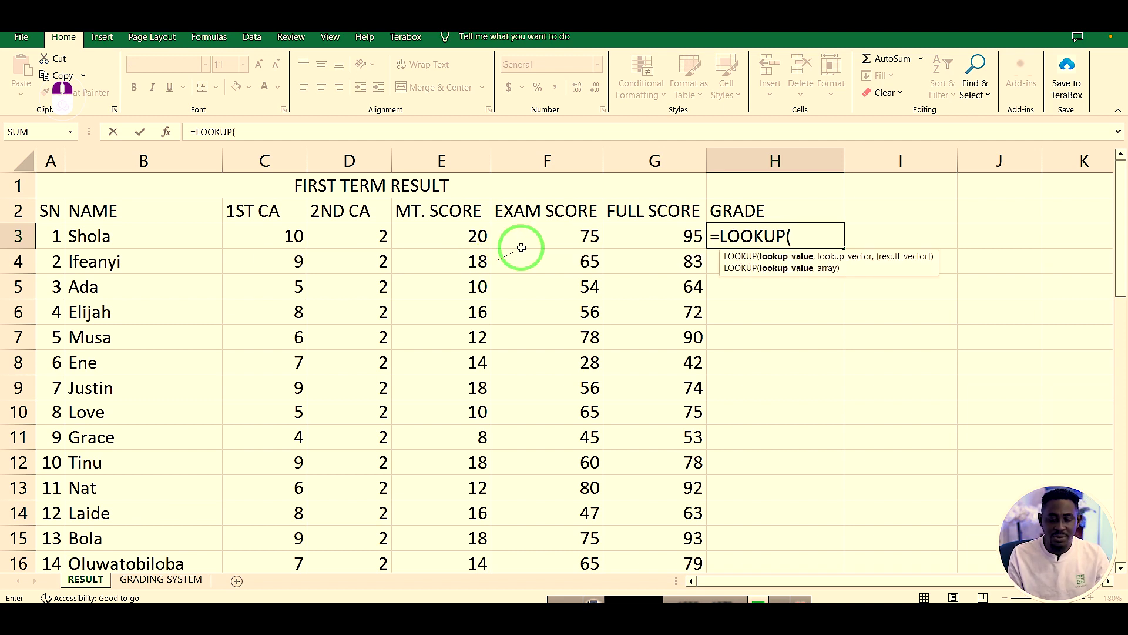
click(667, 239)
text(,)
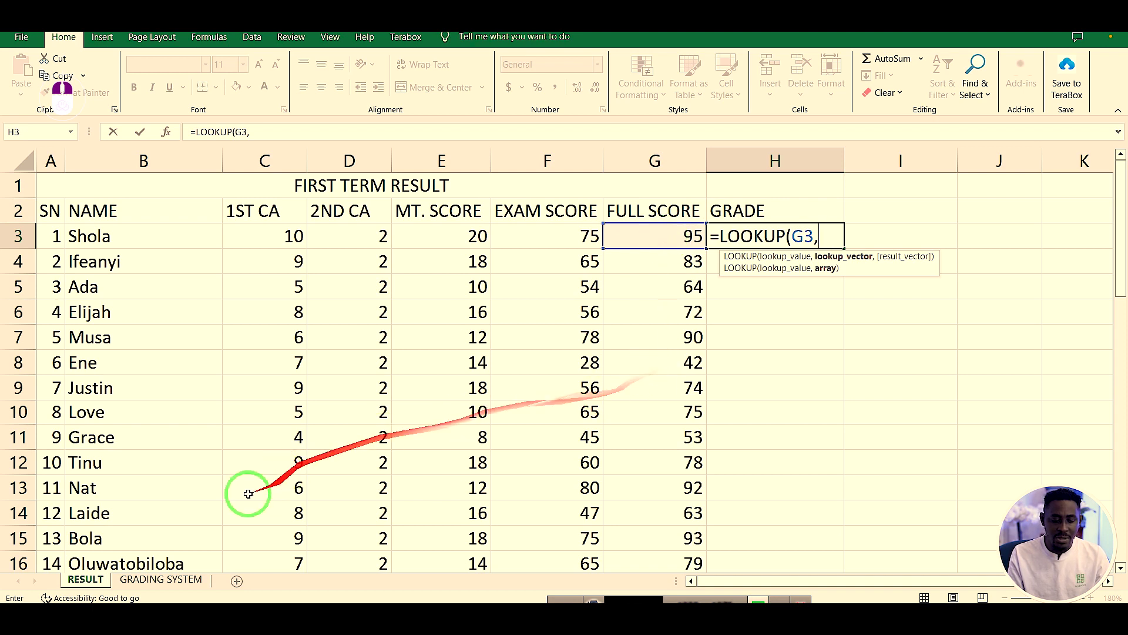
- Complete the H3 LOOKUP formula with the range B7:C11 on the GRADING SYSTEM sheet as its array
click(174, 581)
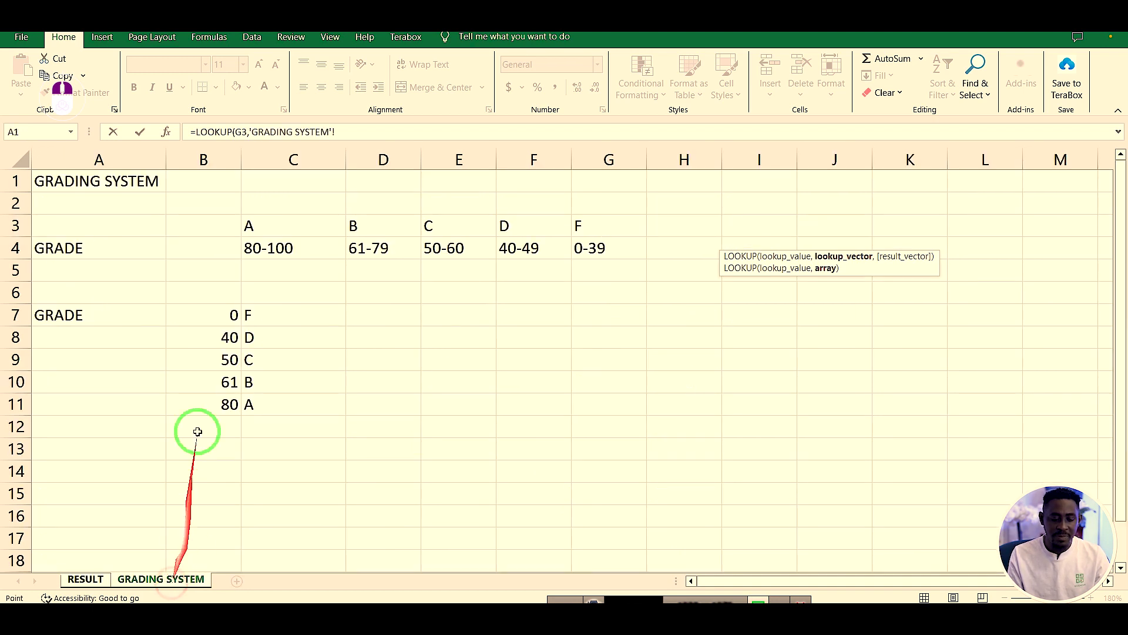
click(302, 318)
drag(303, 318, 214, 414)
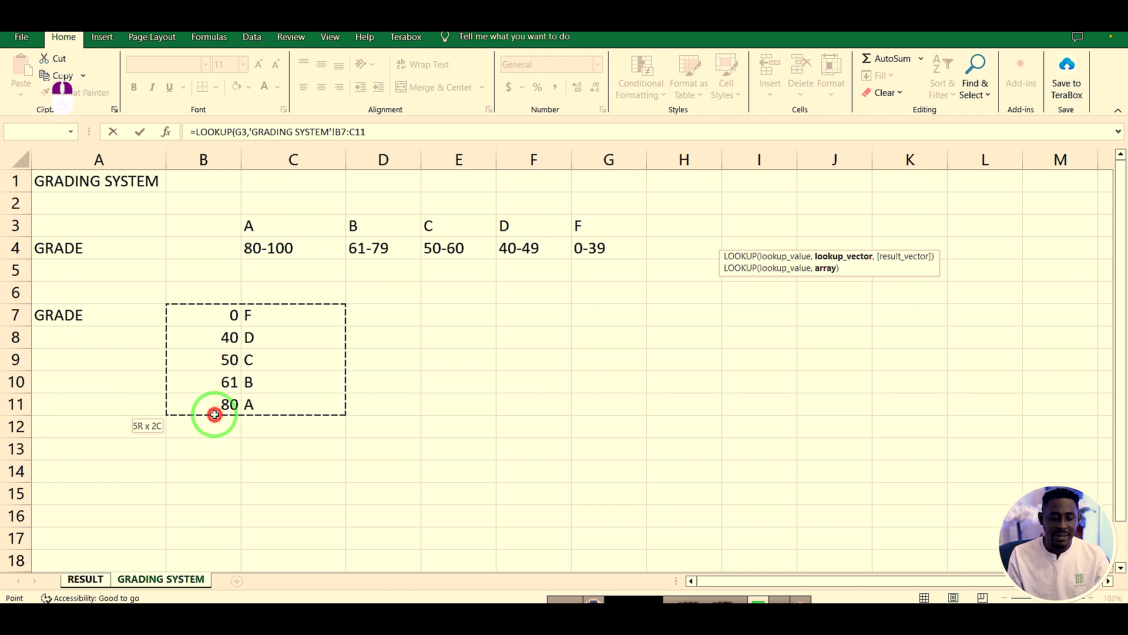
drag(215, 414, 215, 413)
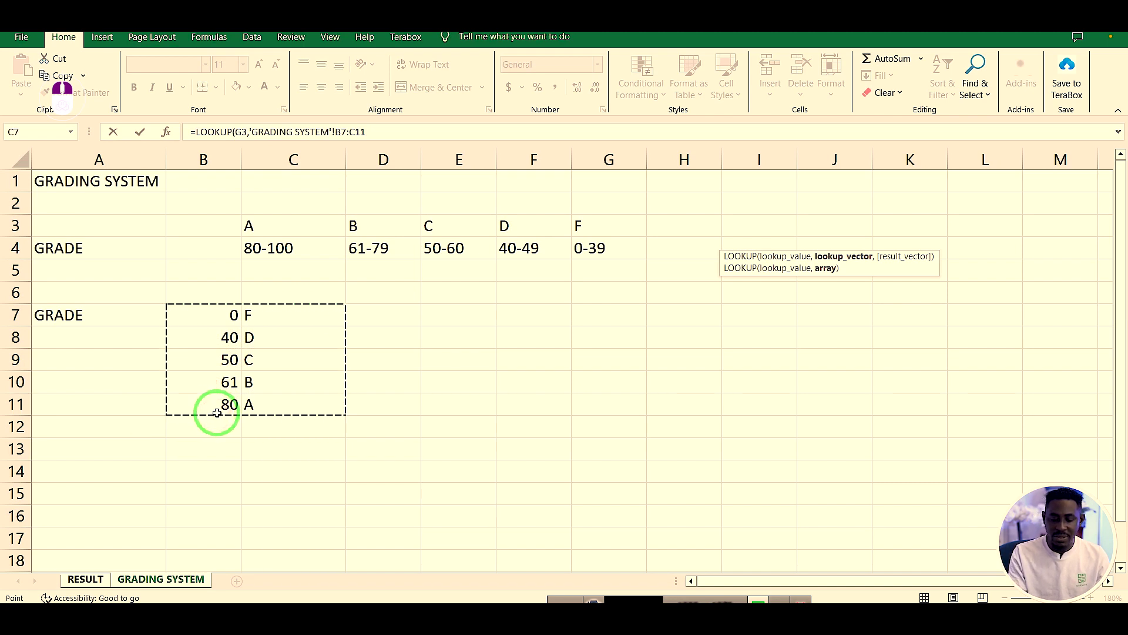
key(Return)
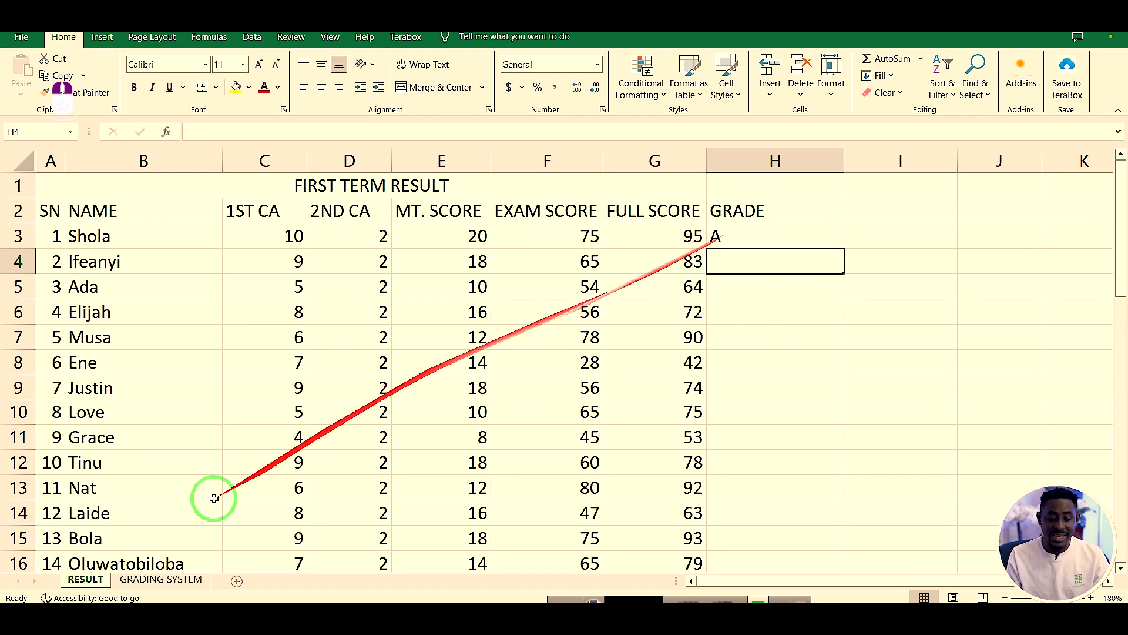
- Check the grade boundaries, then enter a LOOKUP formula in H4 of RESULT using G4 and the GRADING SYSTEM sheet's score-and-grade table as array
click(161, 579)
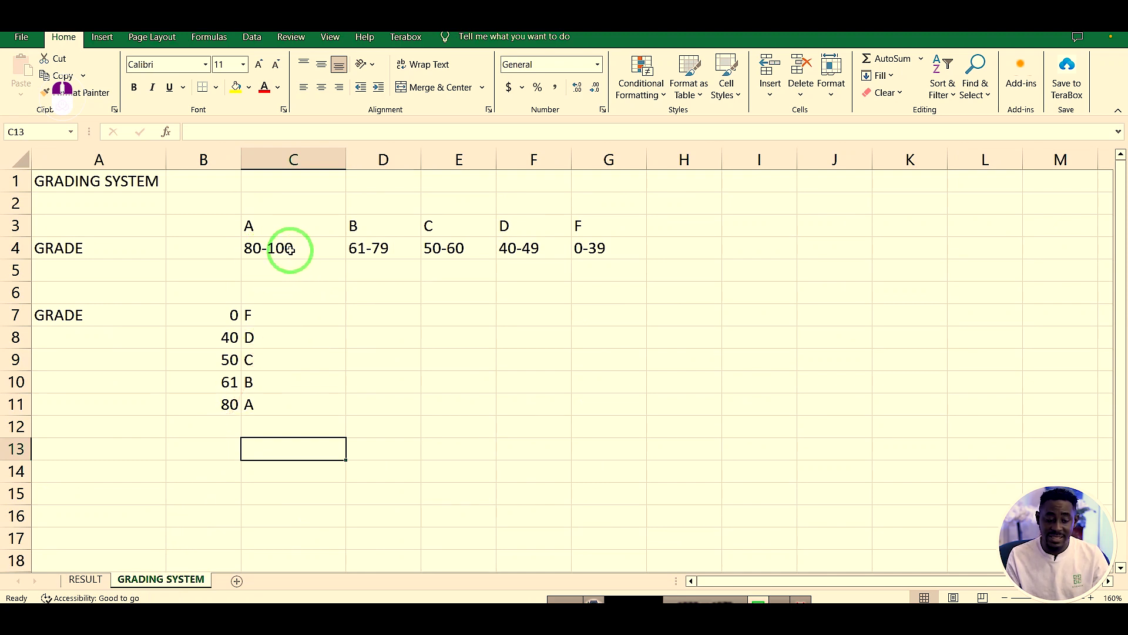
click(89, 569)
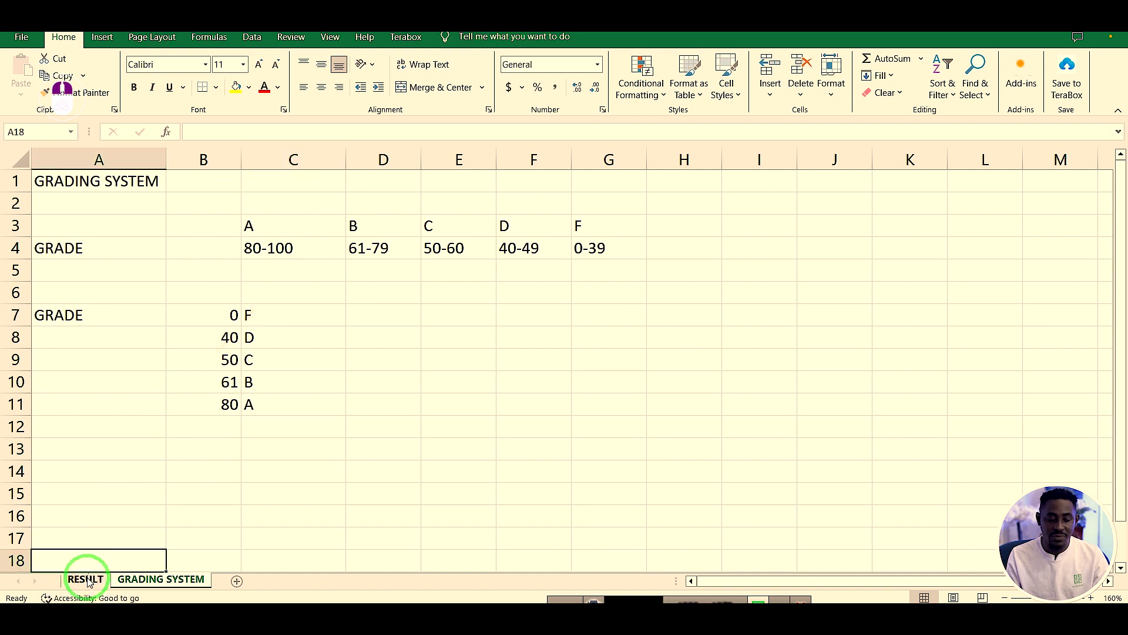
click(87, 577)
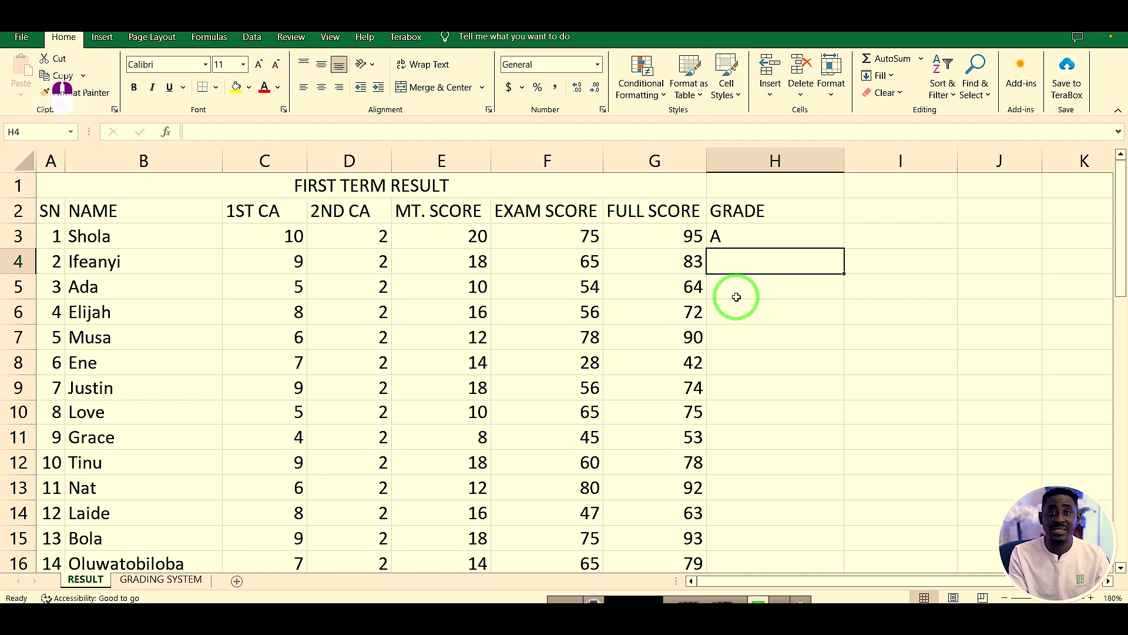
text(=)
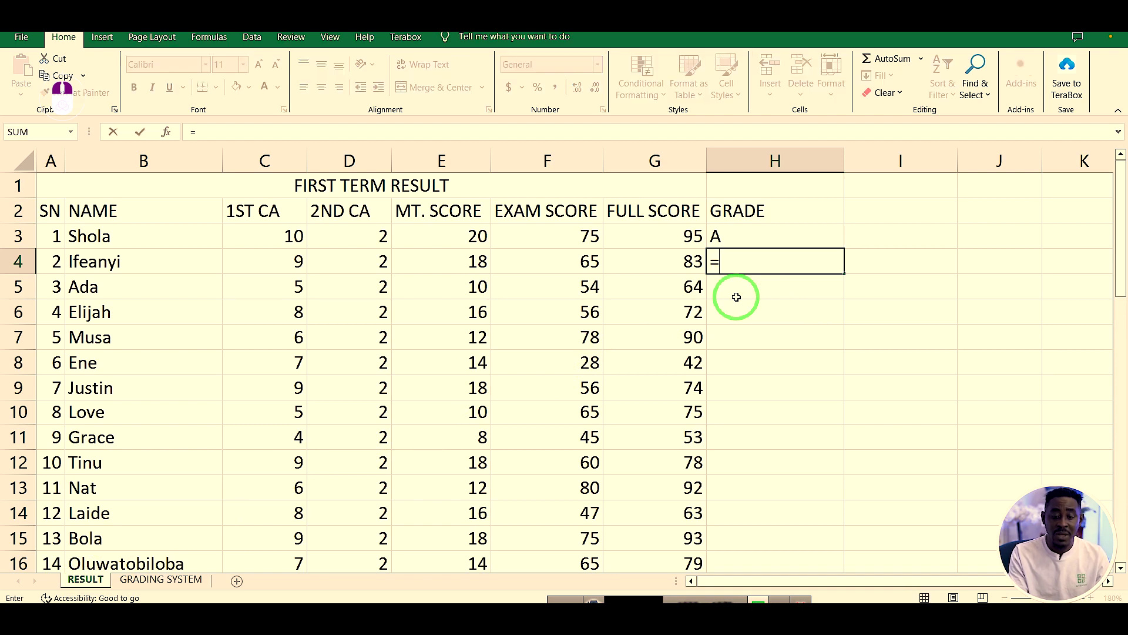
text(LOOK)
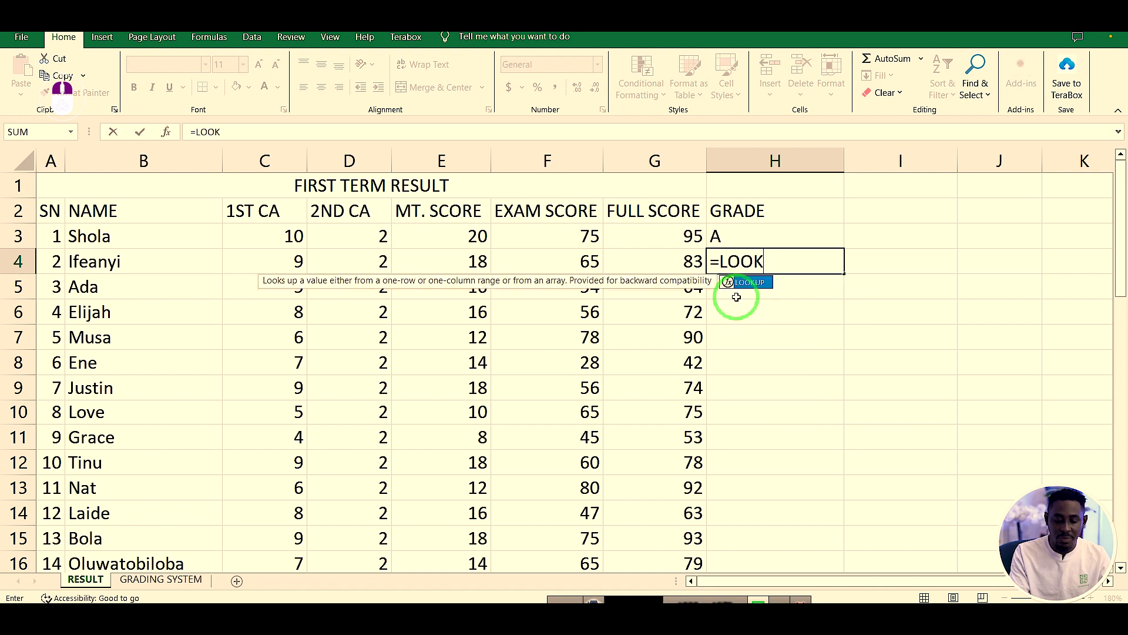
text(UP()
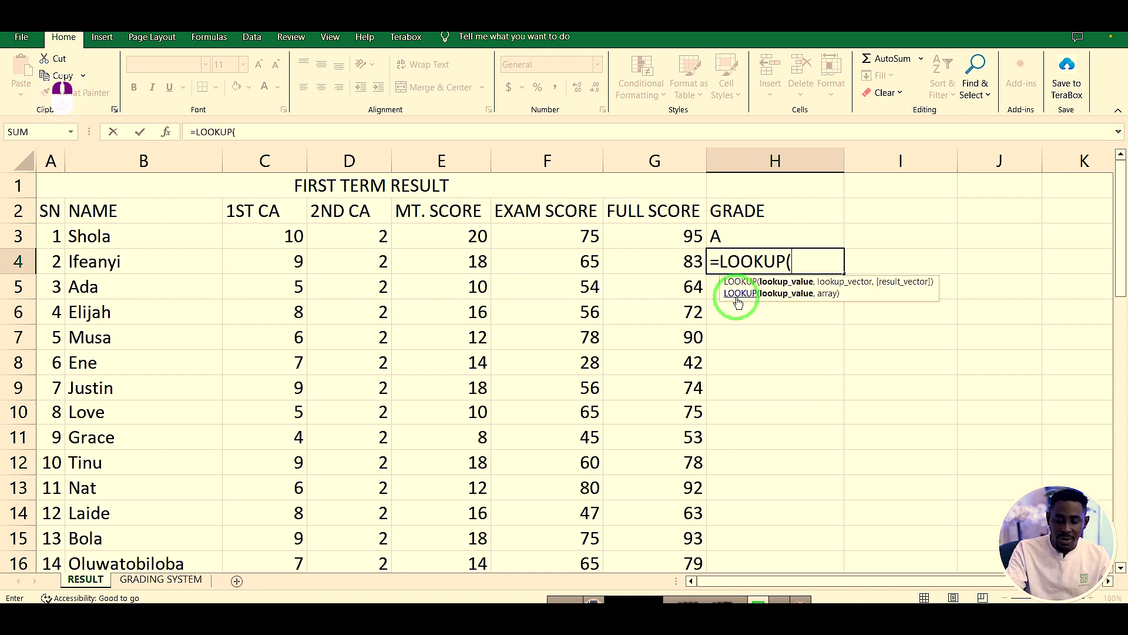
click(661, 264)
text(,)
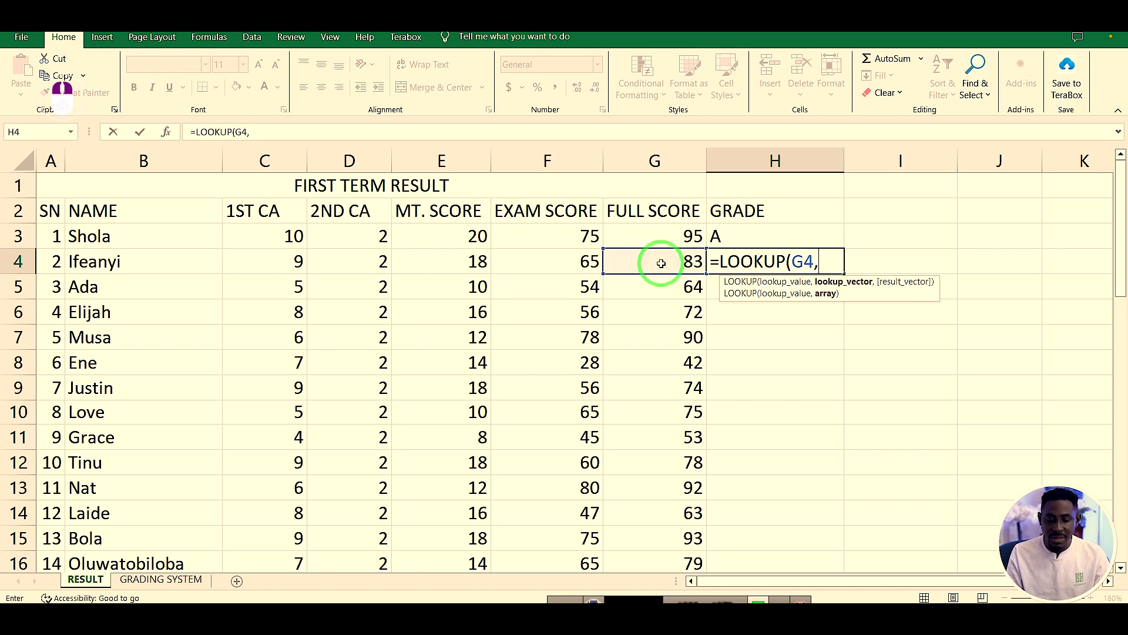
click(169, 579)
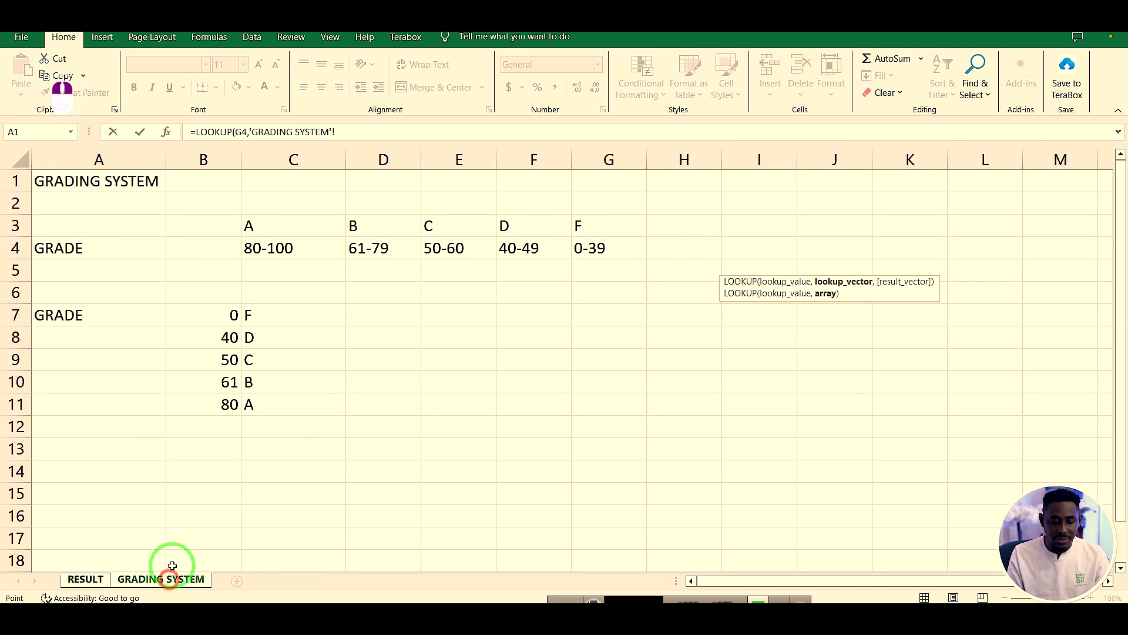
drag(234, 316, 230, 404)
key(Return)
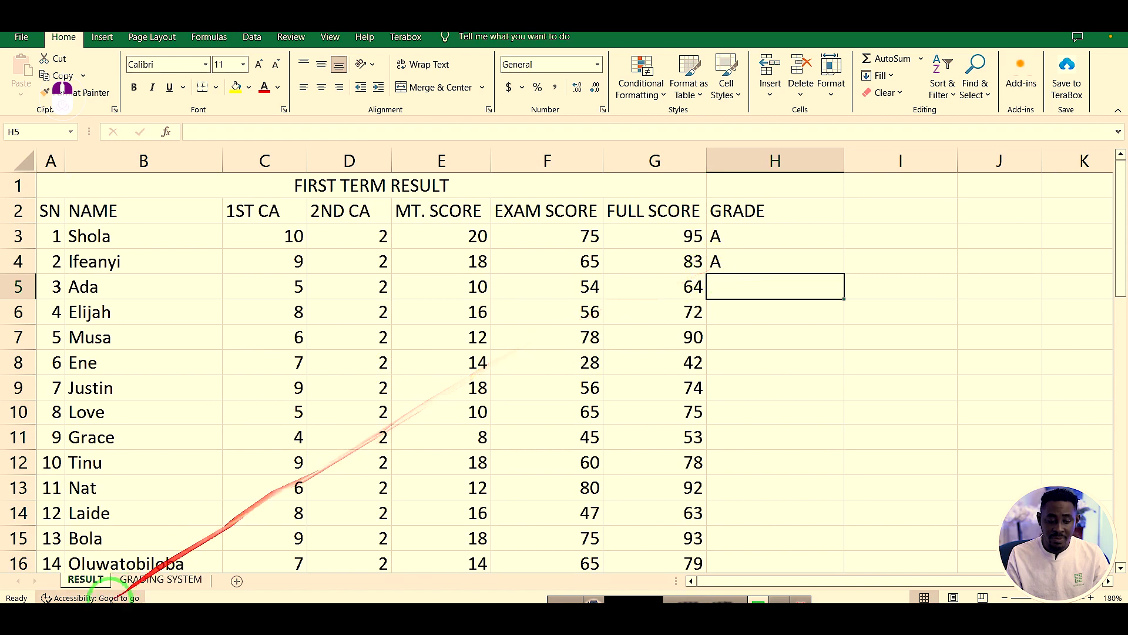
- Recheck the grade boundaries, then enter a LOOKUP formula in H5 using G5 and the range B7:C11 on the GRADING SYSTEM sheet
click(173, 581)
click(91, 579)
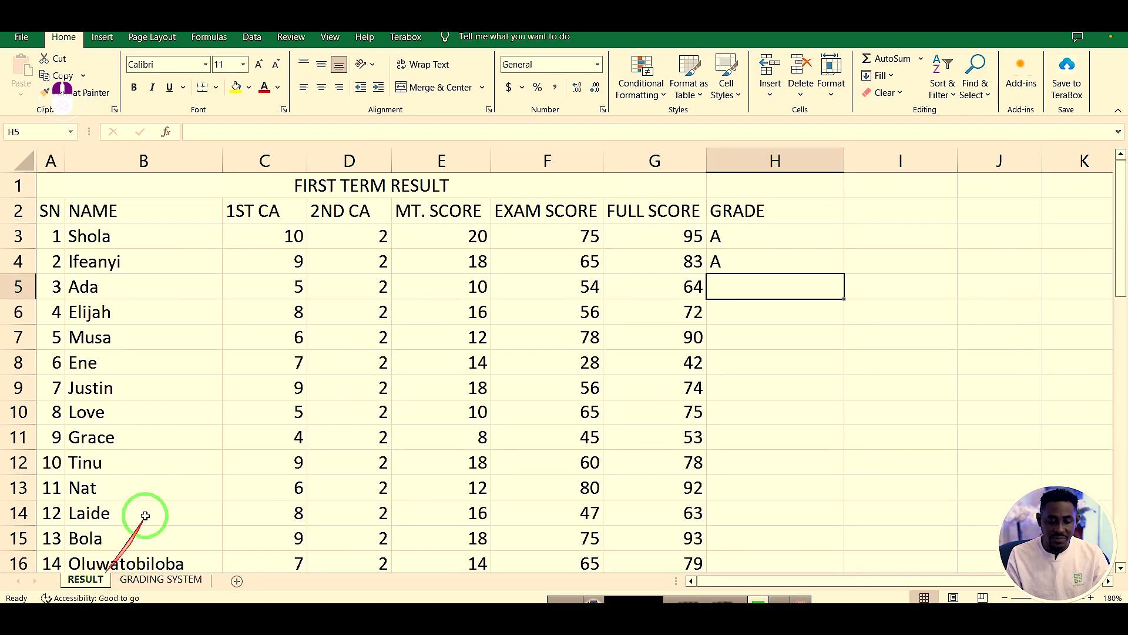
click(168, 579)
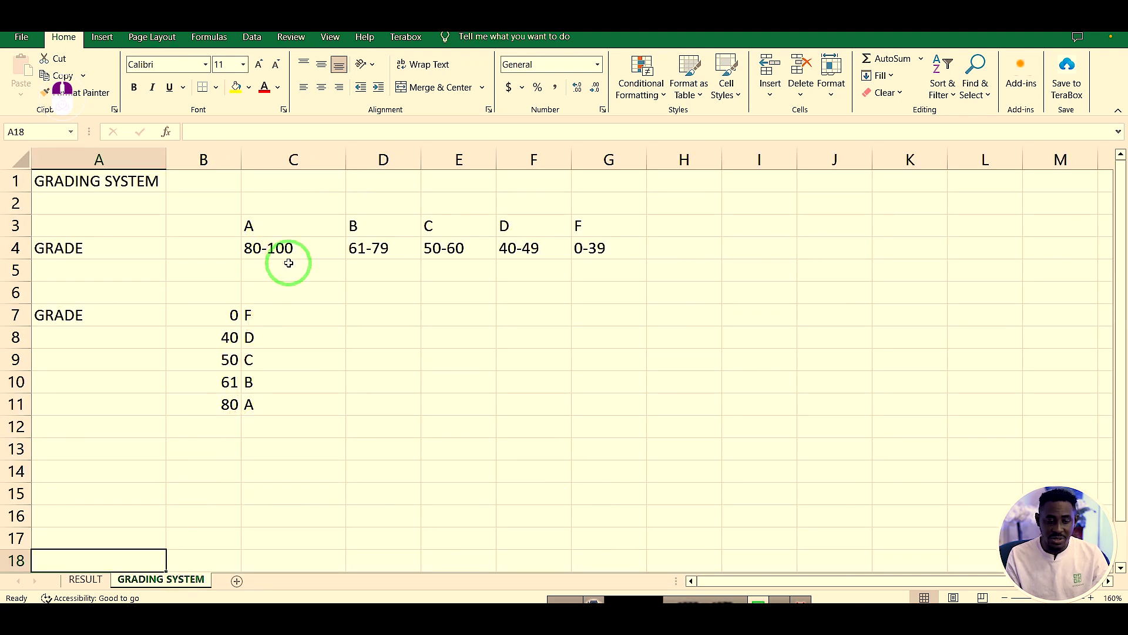
click(86, 580)
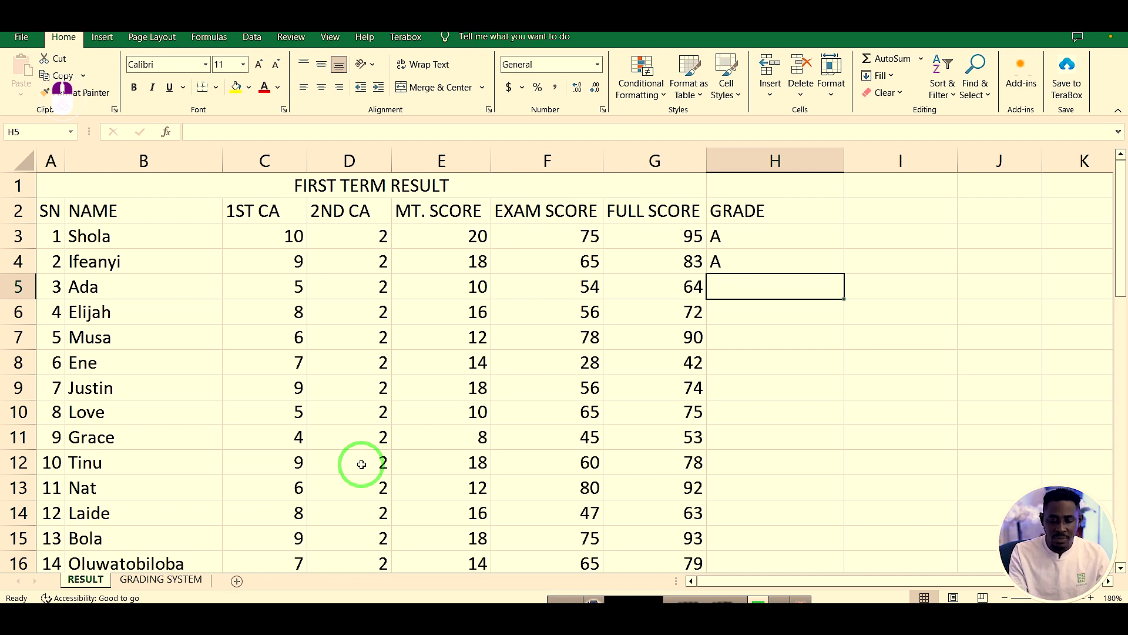
text(=)
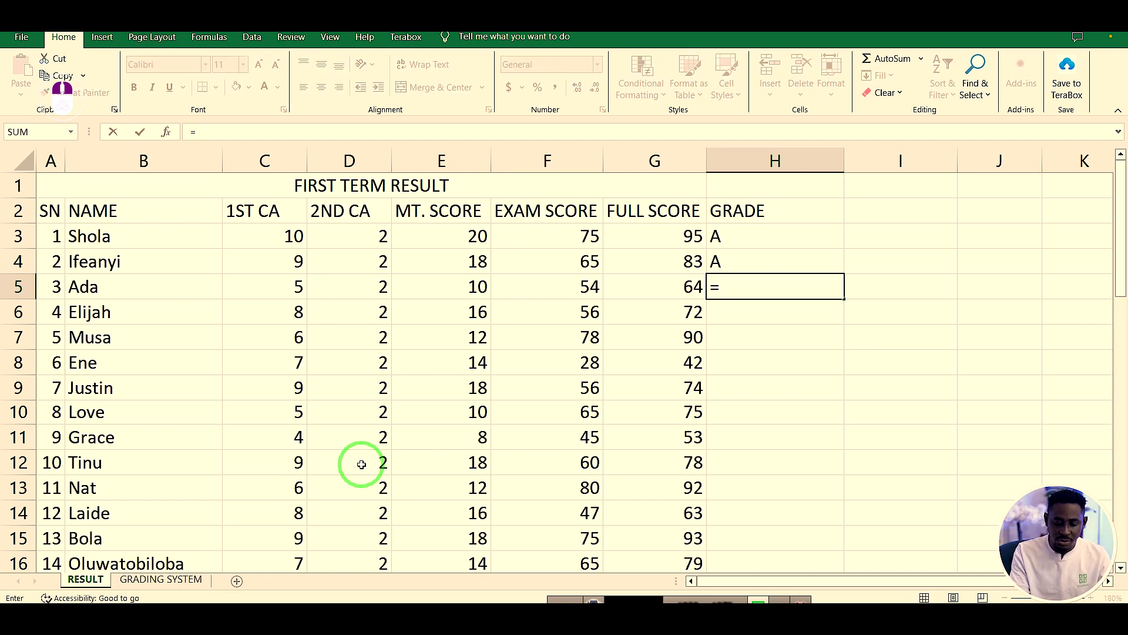
text(LOOKU)
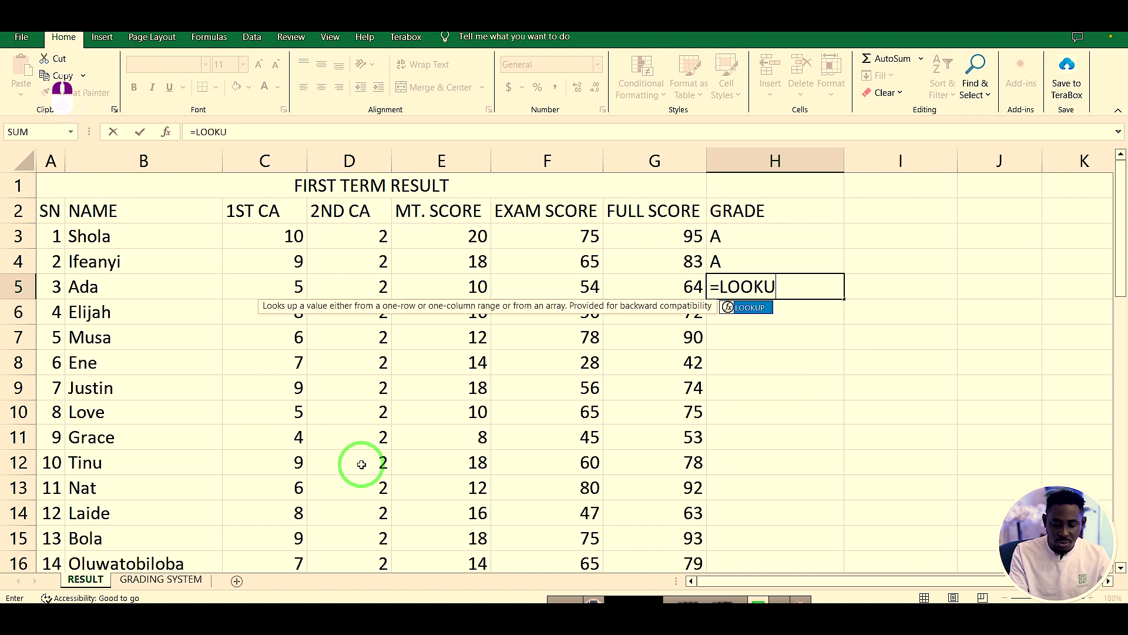
text(P()
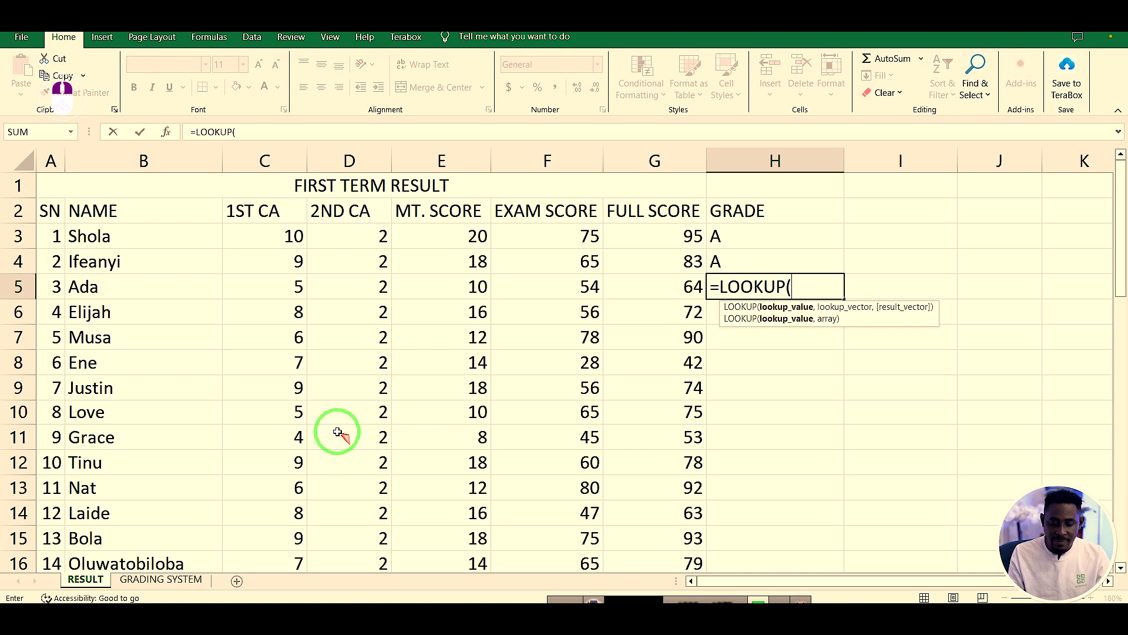
click(669, 291)
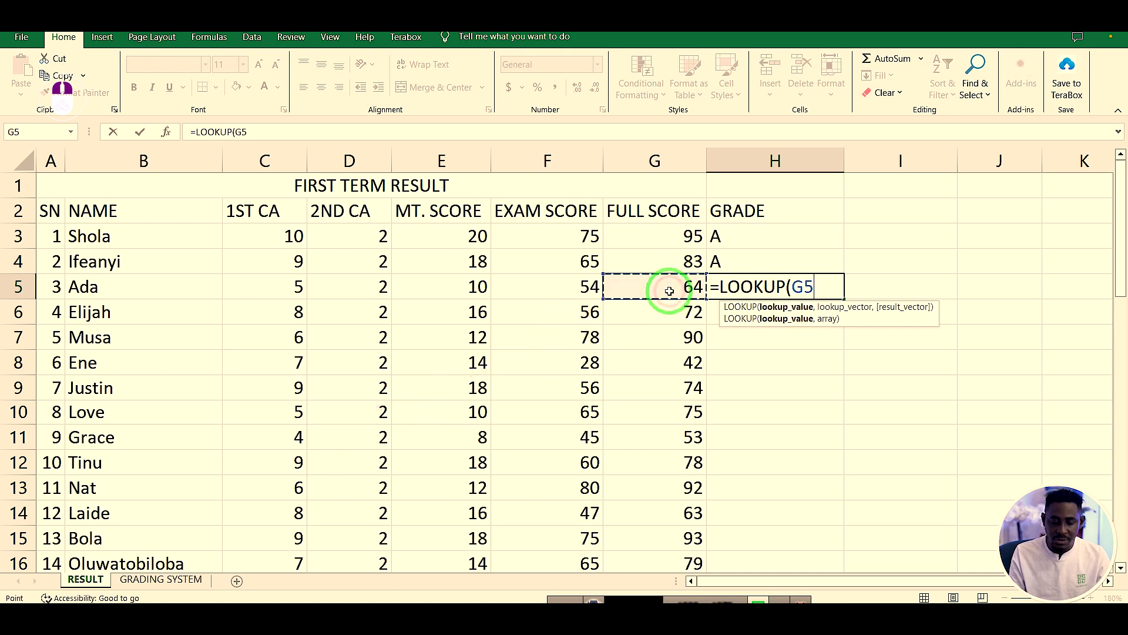
text(,)
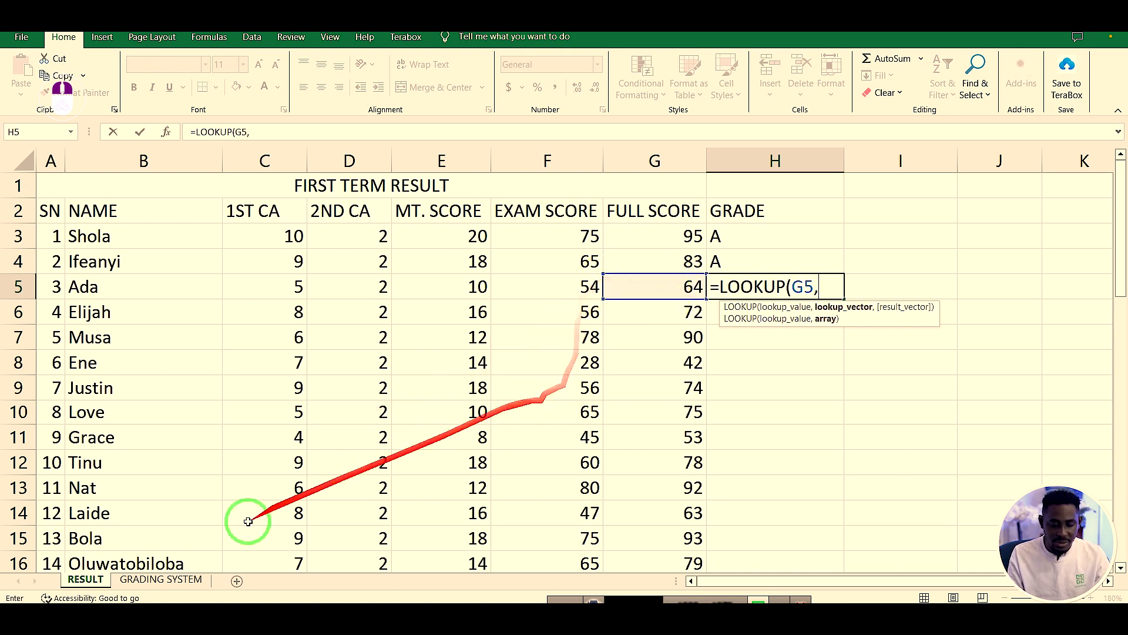
click(179, 581)
drag(298, 333, 227, 407)
key(Return)
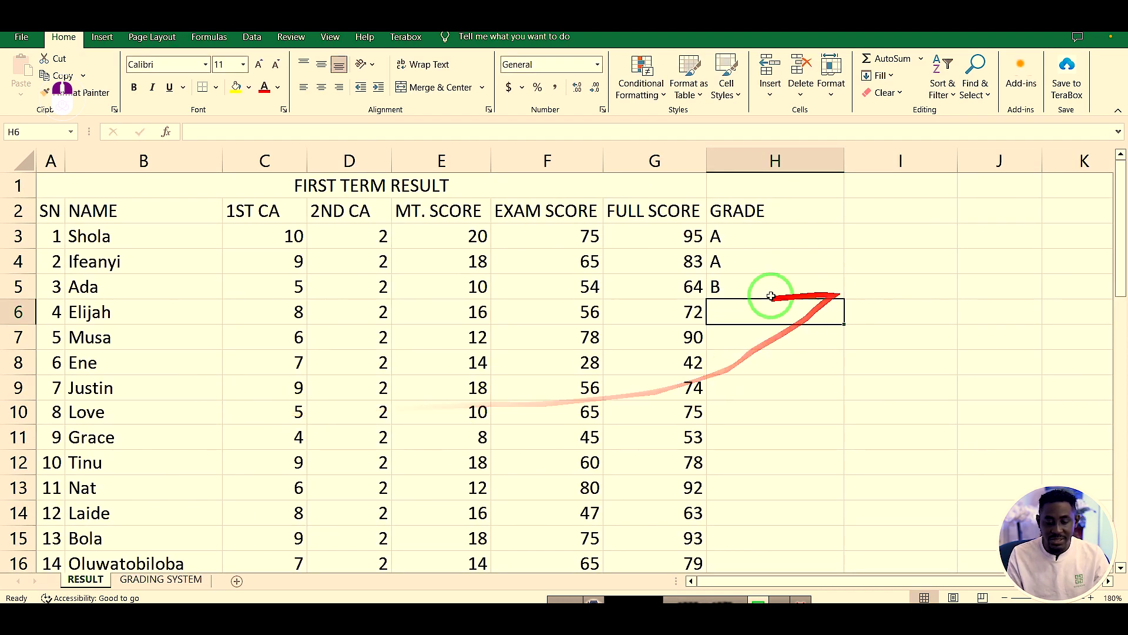
- Compare the H5 grade with the boundaries, try filling its LOOKUP formula down the GRADE column, and undo the fill
click(187, 581)
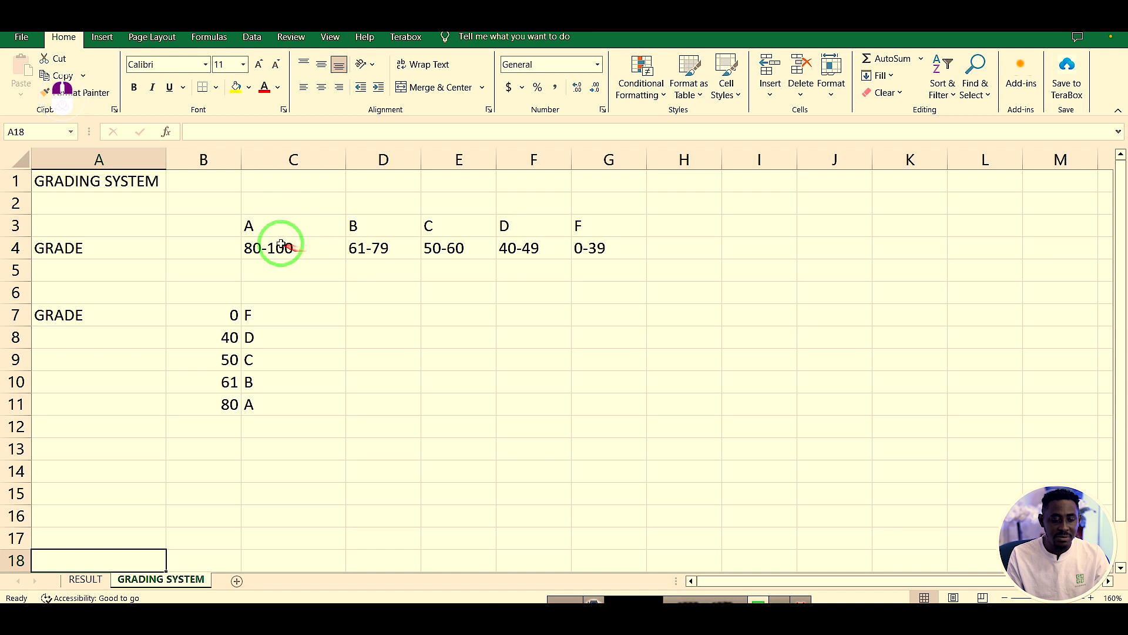
click(86, 579)
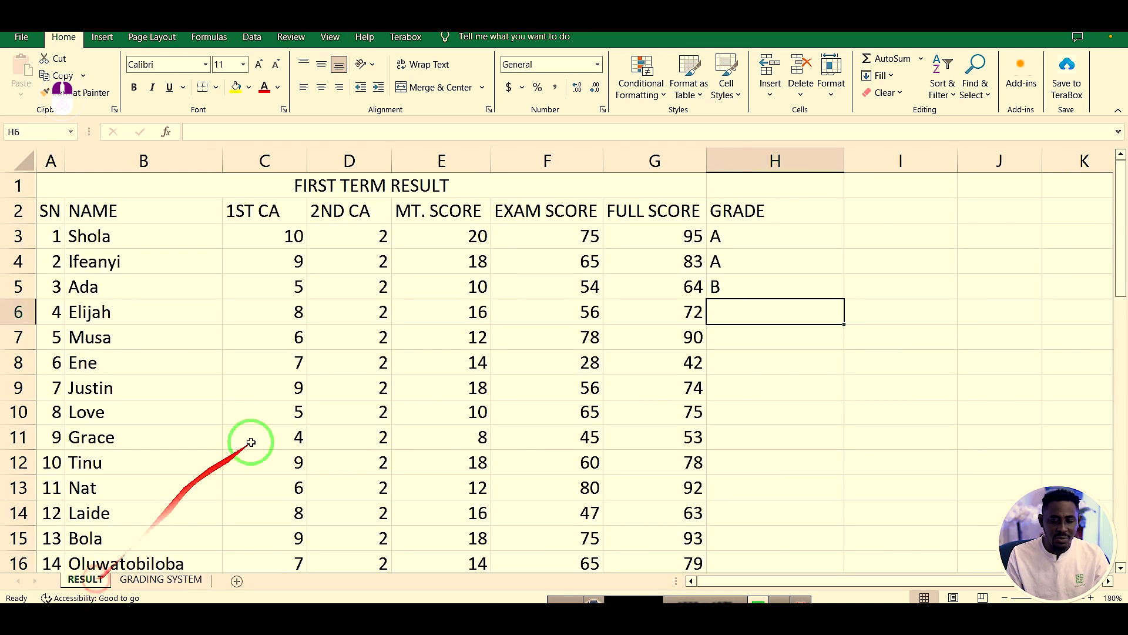
click(744, 294)
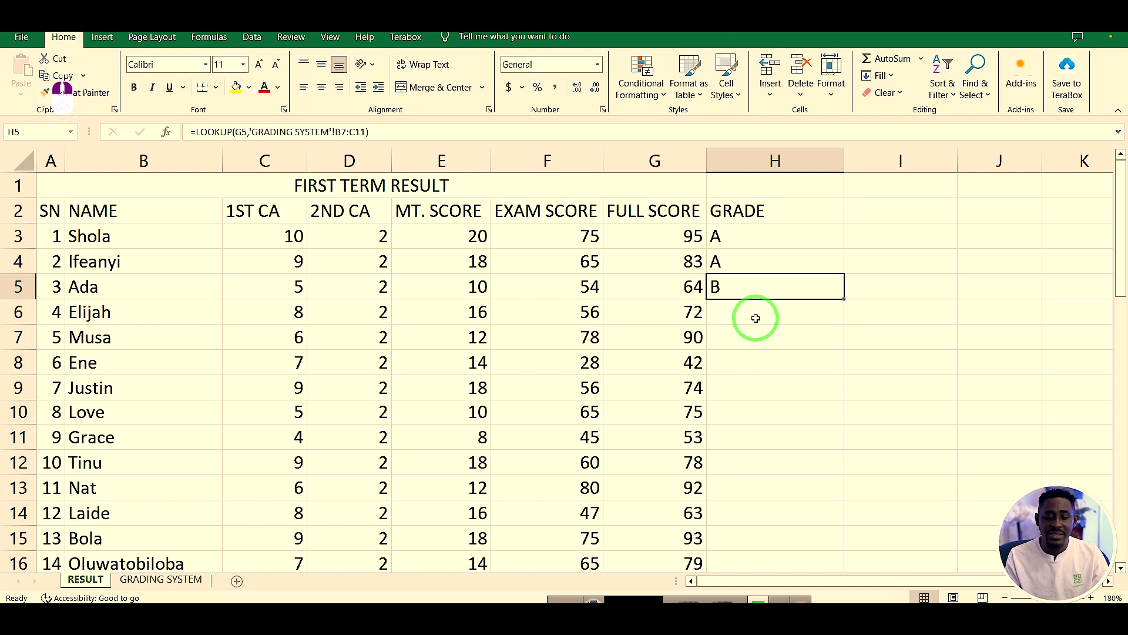
double_click(843, 298)
scroll(793, 435, down, 5)
scroll(792, 440, down, 6)
scroll(791, 441, up, 5)
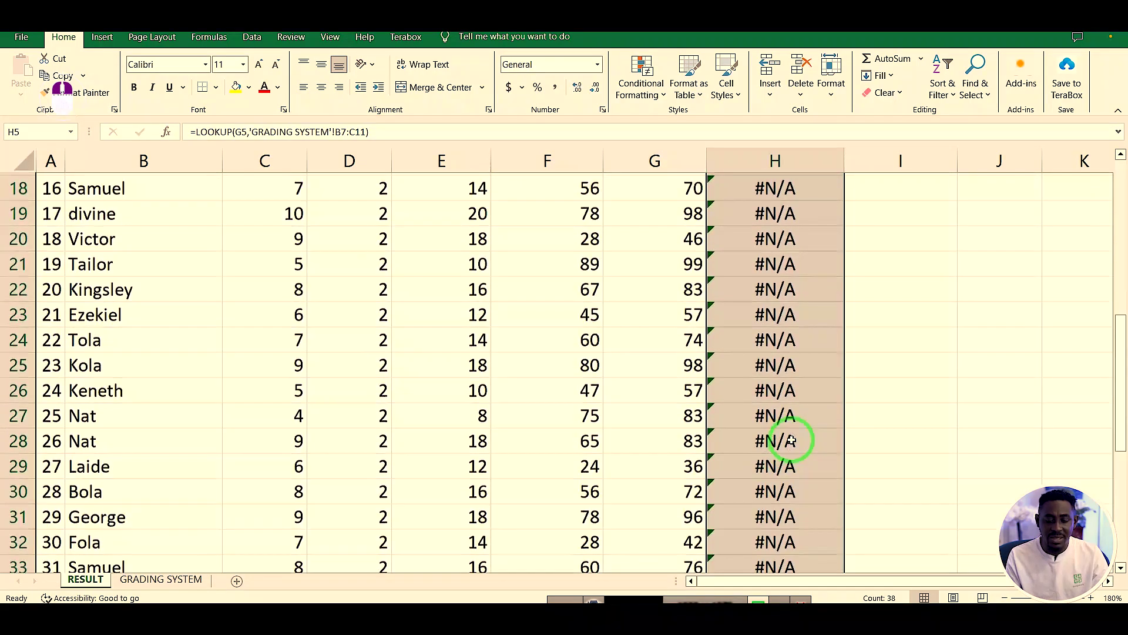
scroll(792, 441, up, 6)
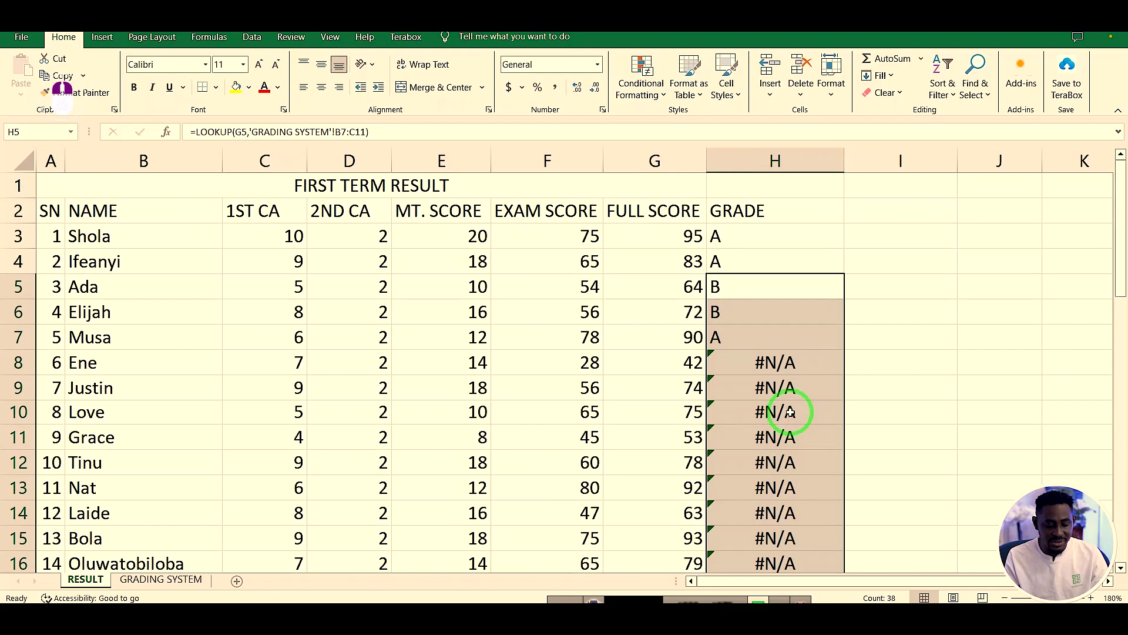
key(ctrl+z)
click(805, 361)
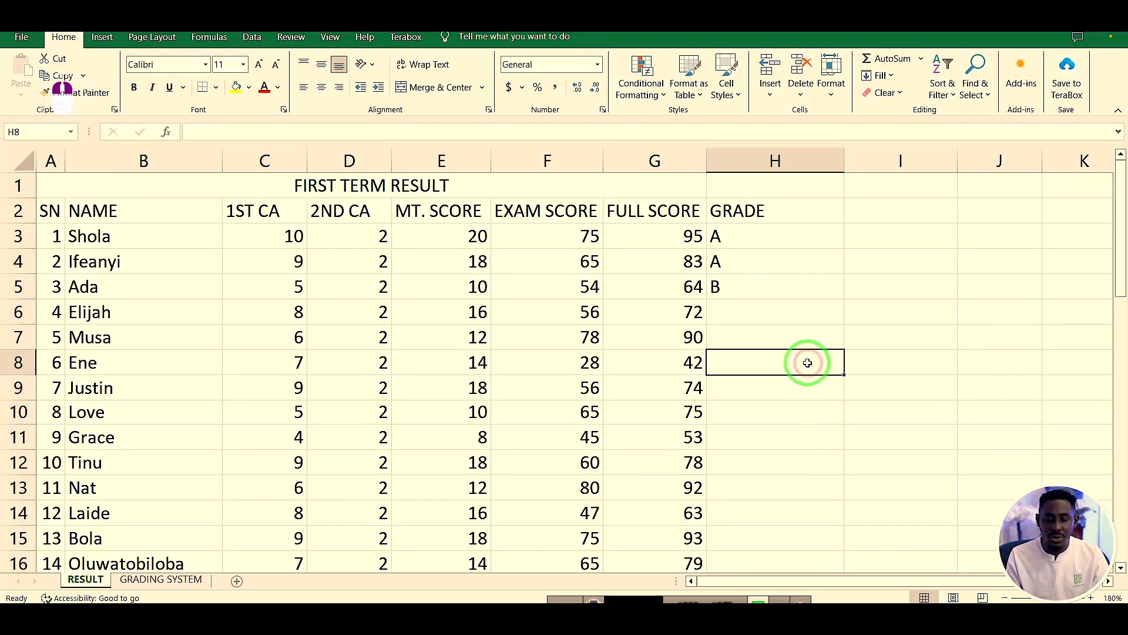
- Lock the array rows in the H5 LOOKUP formula so that its range reads B$7:C$11
click(773, 285)
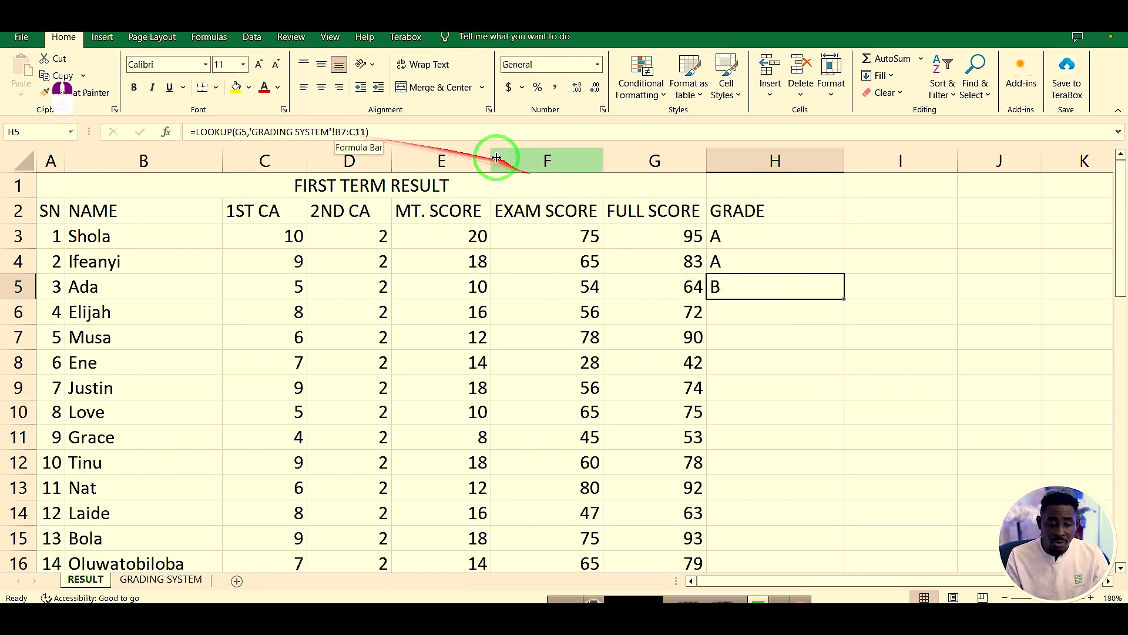
click(341, 131)
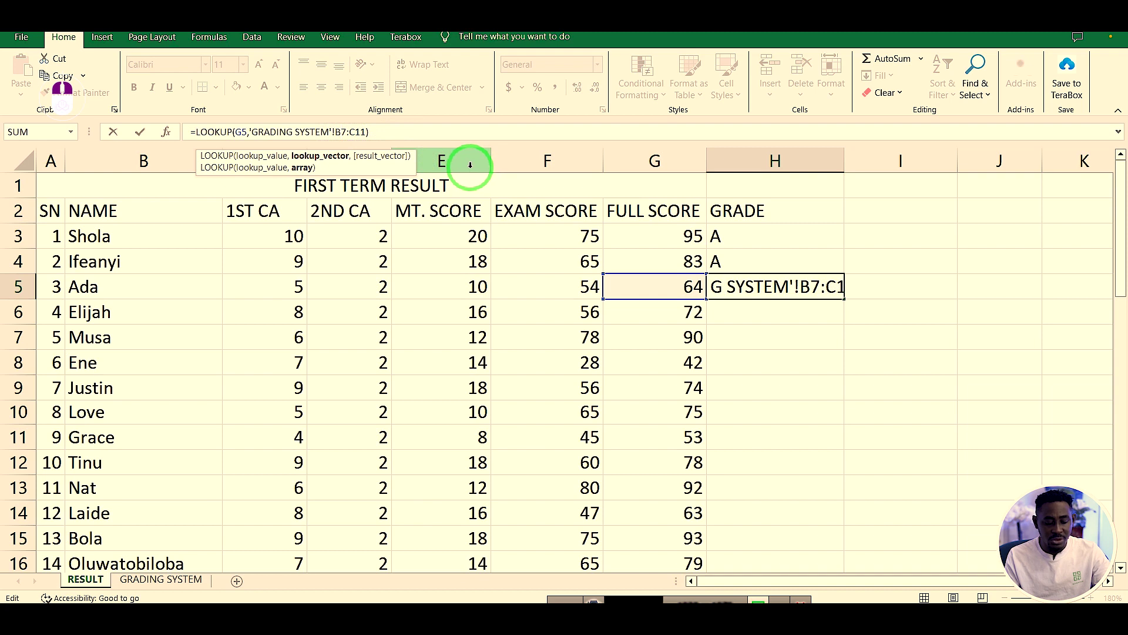
text($)
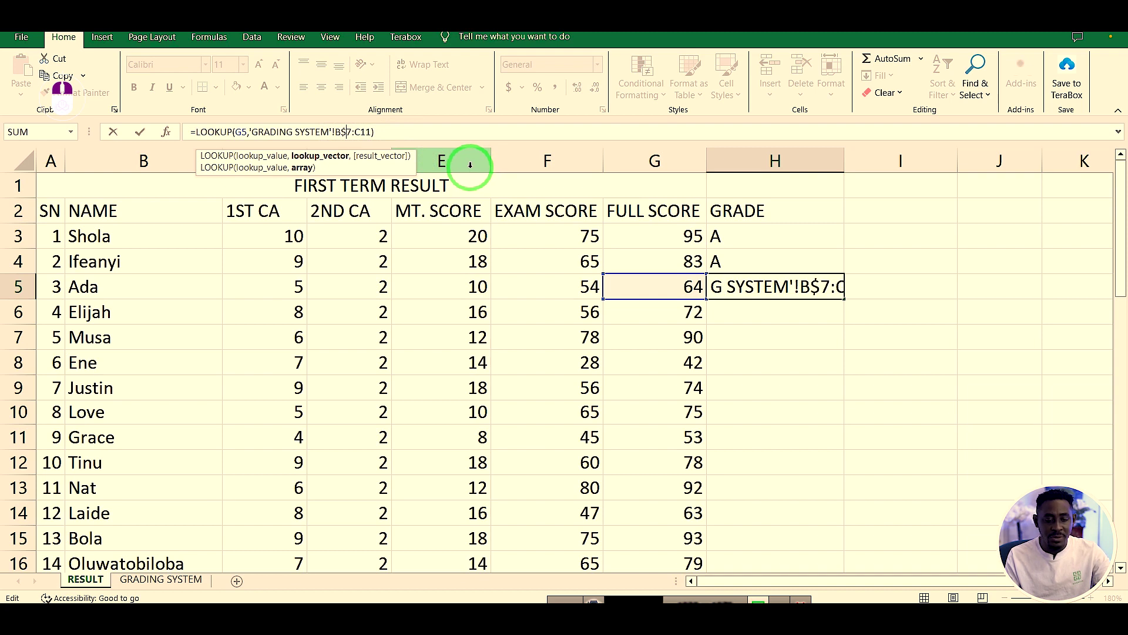
click(362, 130)
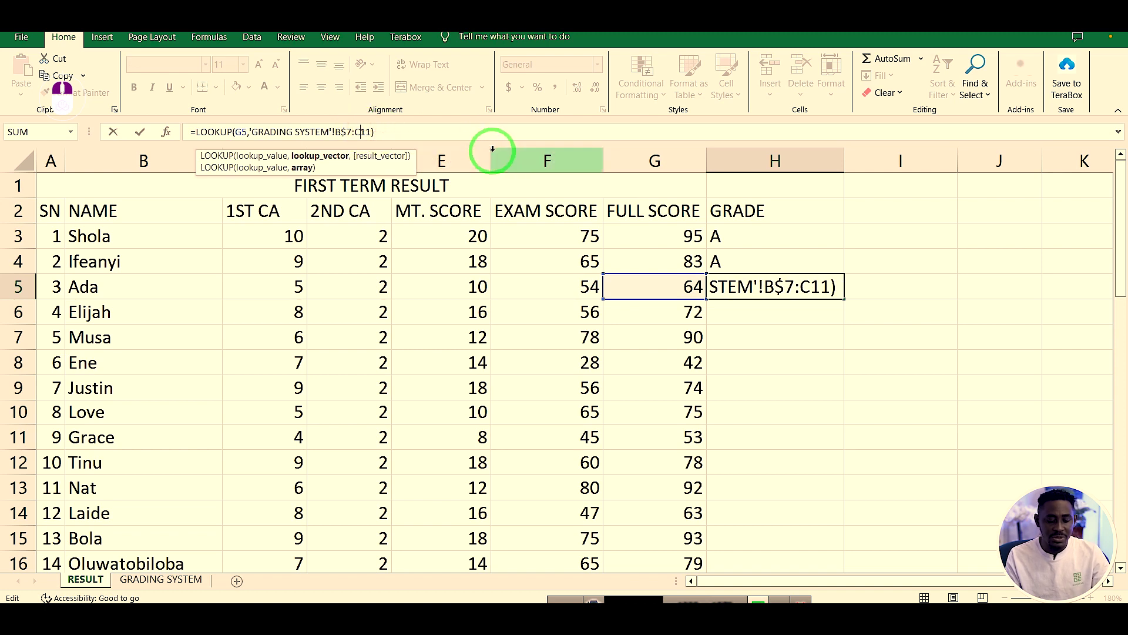
text($)
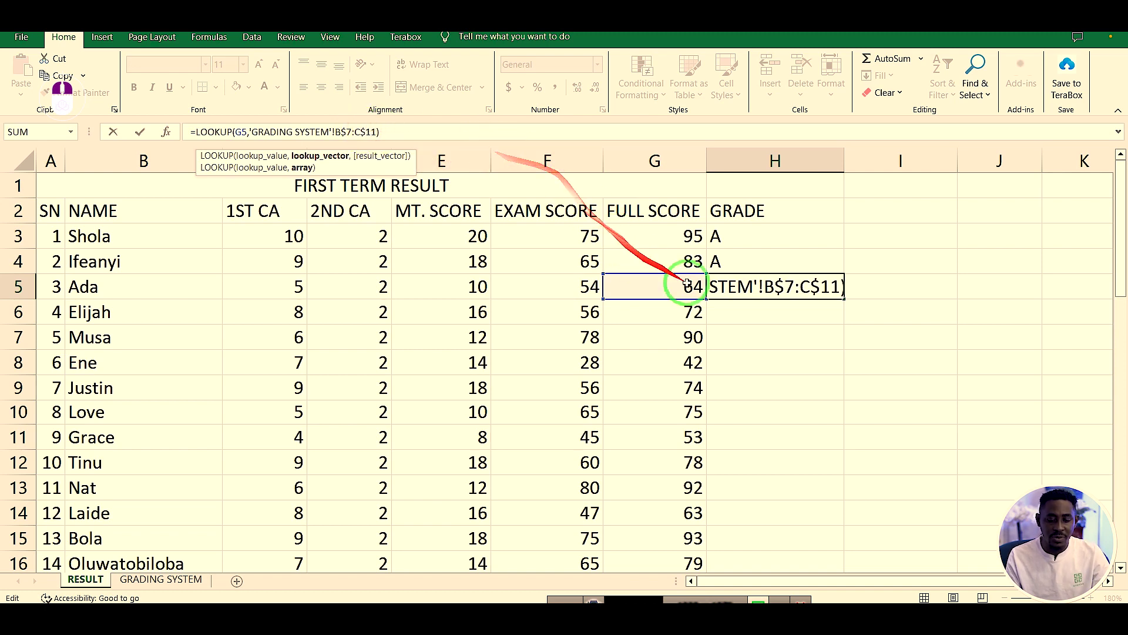
click(768, 368)
- Fill the H5 LOOKUP formula down the GRADE column to row 42 and look over the filled grades
click(771, 292)
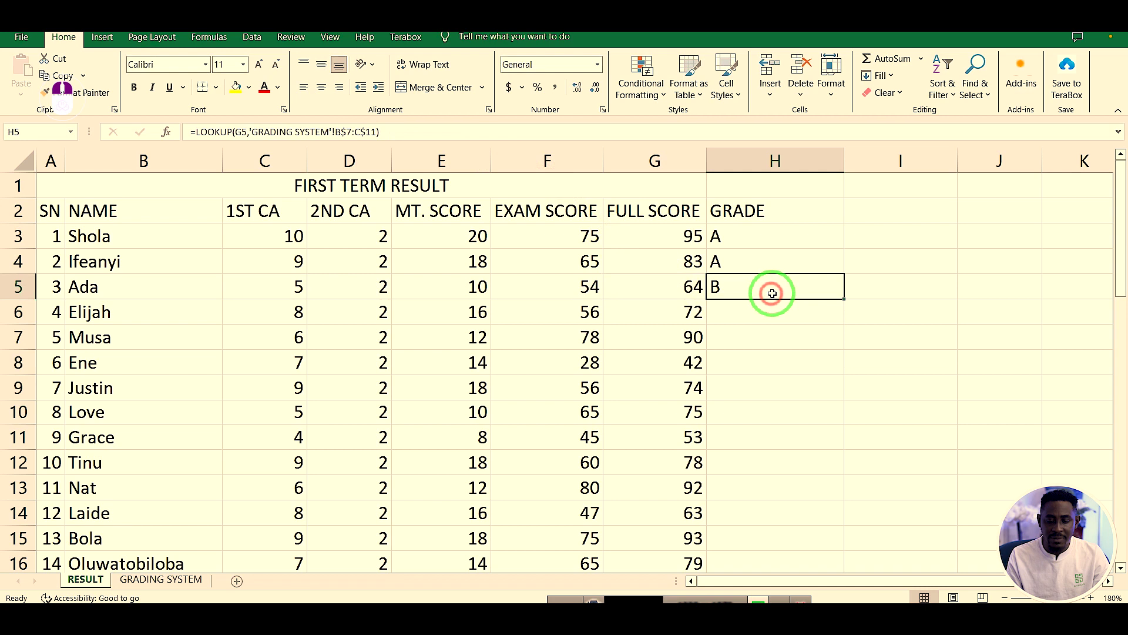
double_click(843, 300)
scroll(803, 385, down, 5)
scroll(802, 388, down, 6)
scroll(799, 385, up, 8)
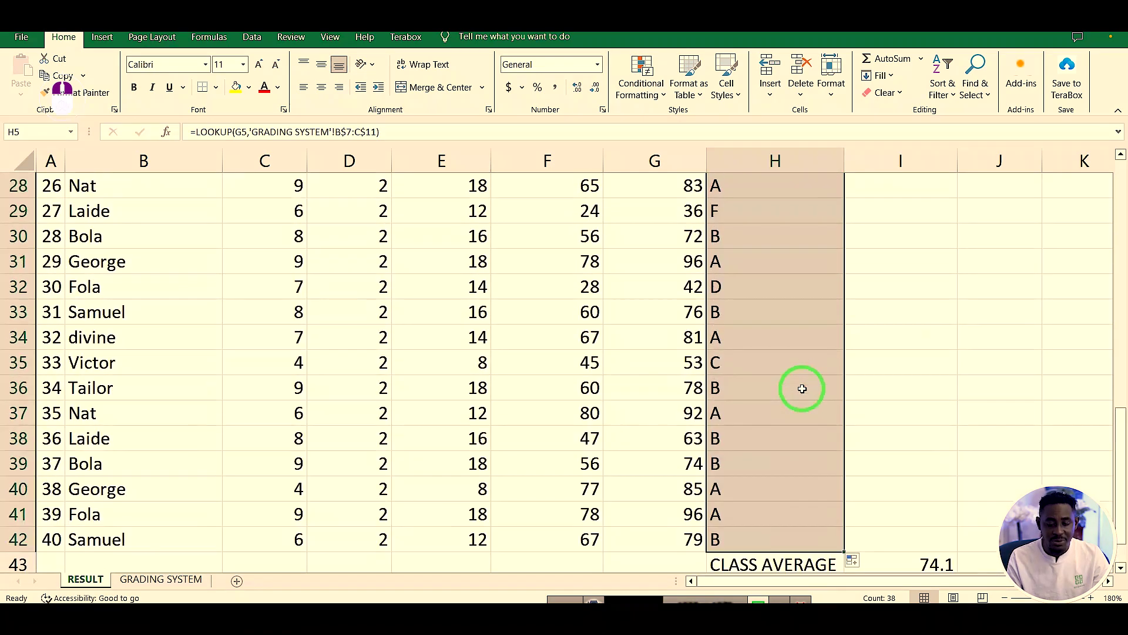
scroll(793, 380, up, 3)
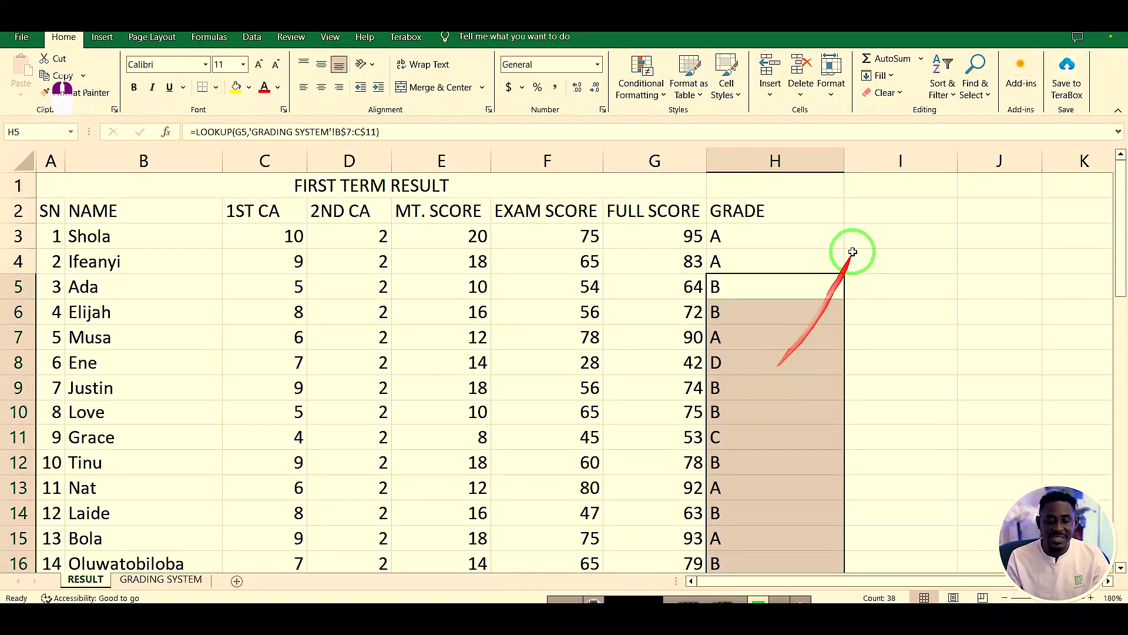
- Add a COMMENT column header in I2 and narrow the GRADE column to about the width of its header
click(877, 203)
text(C)
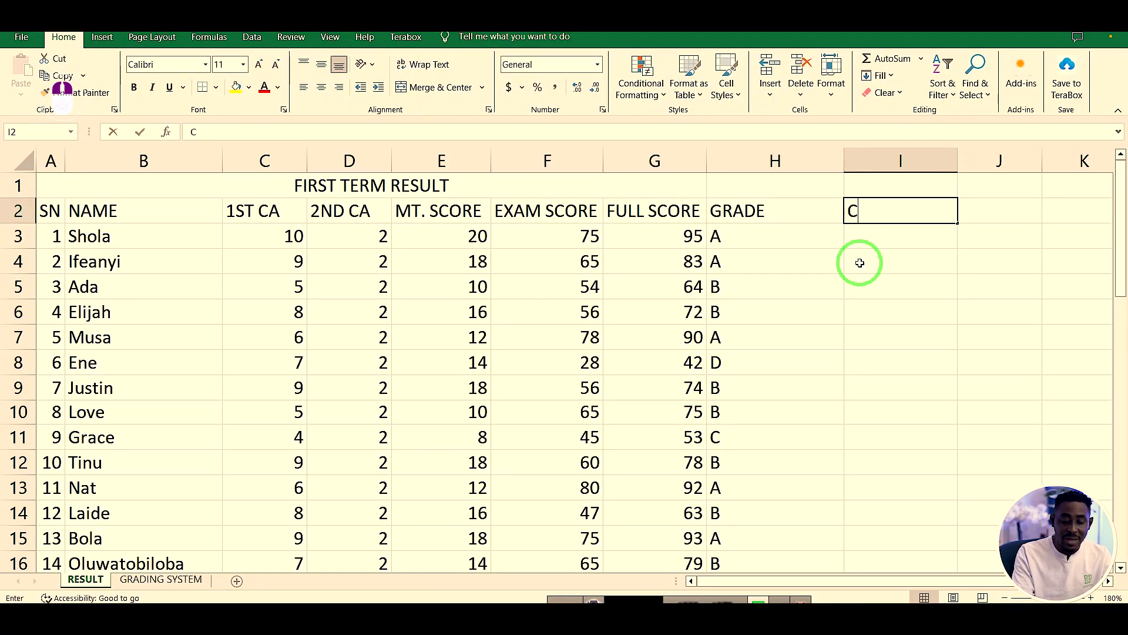
text(OMMENT)
click(860, 263)
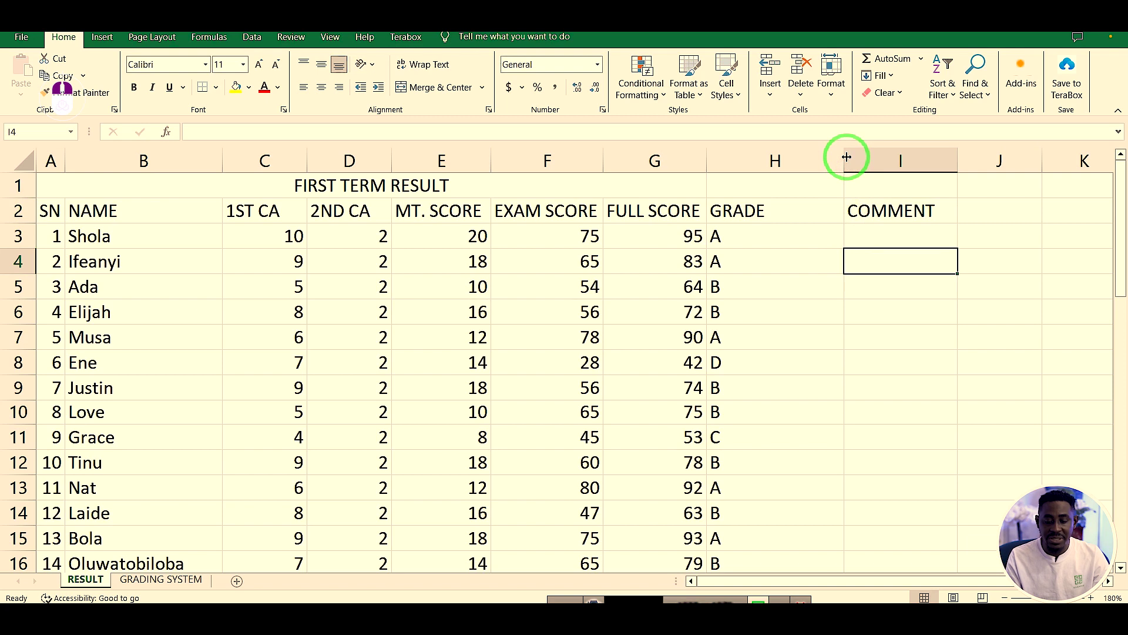
click(845, 156)
drag(841, 154, 783, 169)
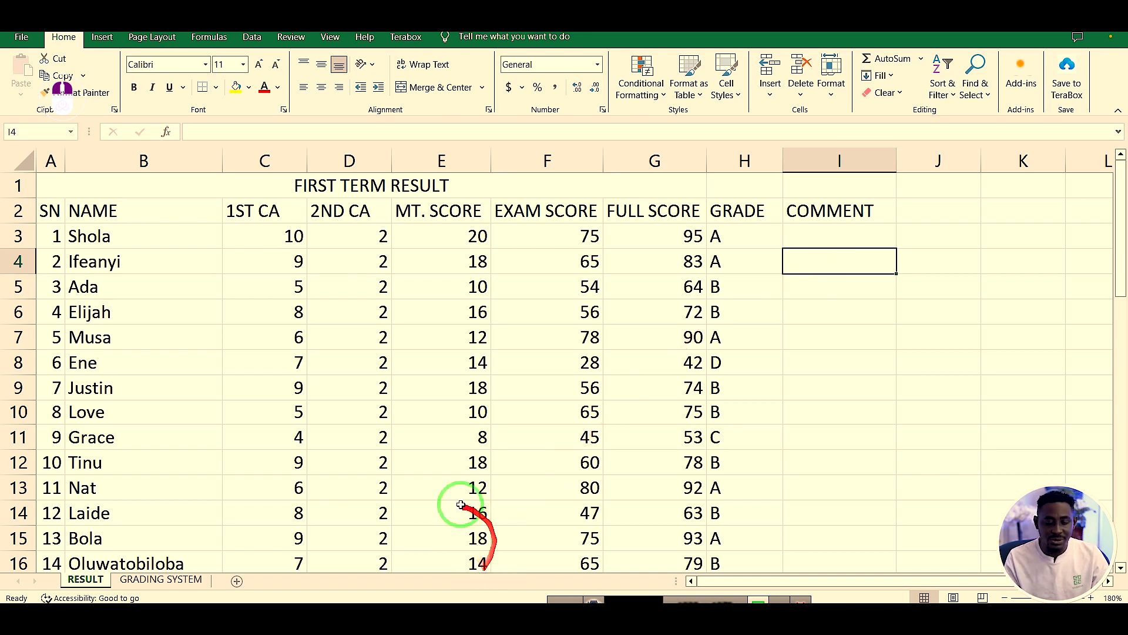
- Label a new comment table COMMENT in cell A13 of the GRADING SYSTEM sheet
click(161, 581)
click(209, 494)
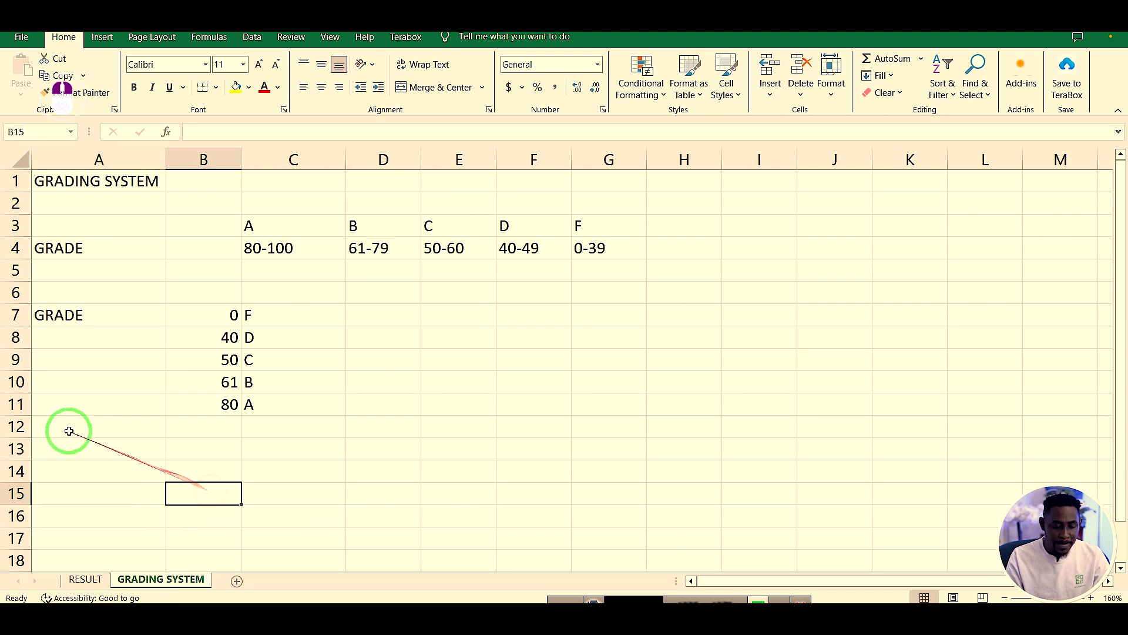
click(63, 450)
text(C)
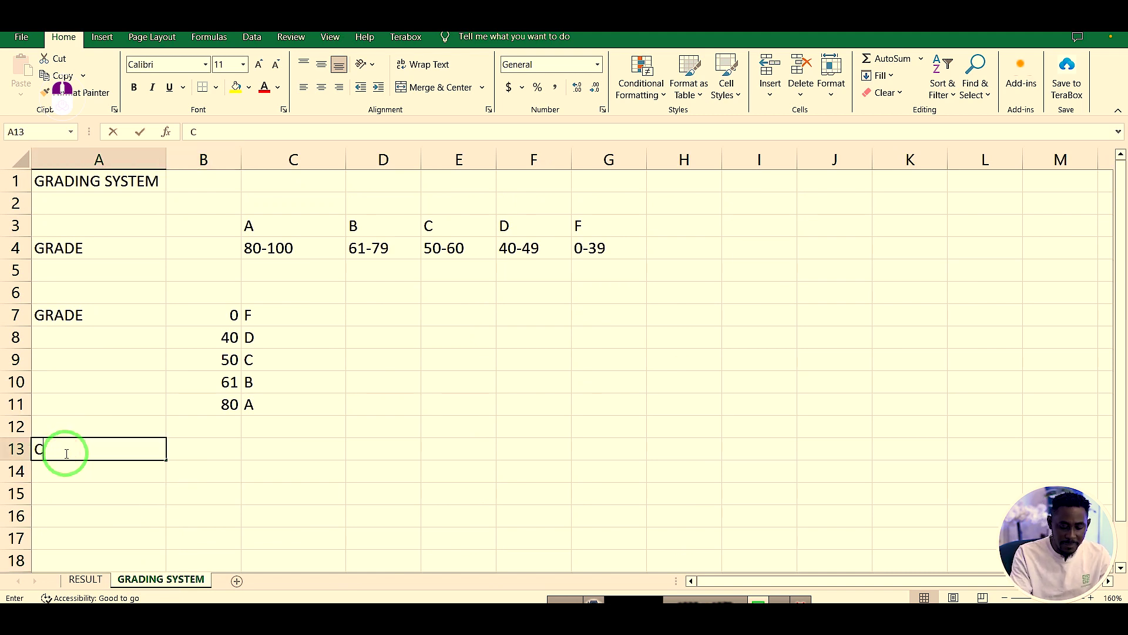
text(OMMENT)
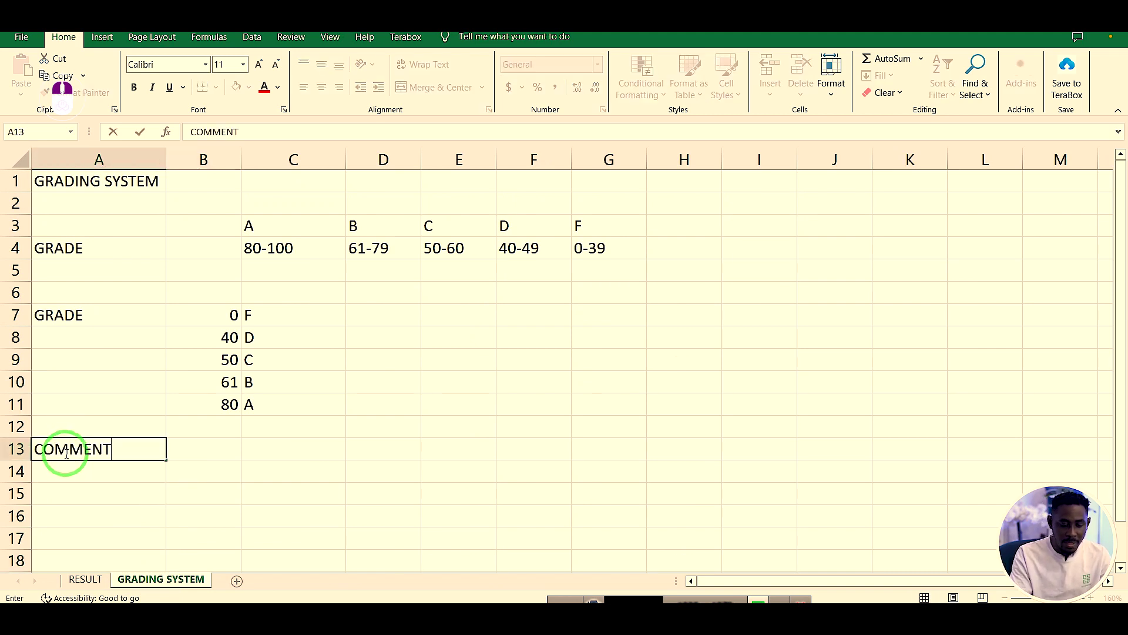
- Copy the grade boundaries from B7:B11 into B13:B17 beside the COMMENT label
drag(206, 315, 212, 396)
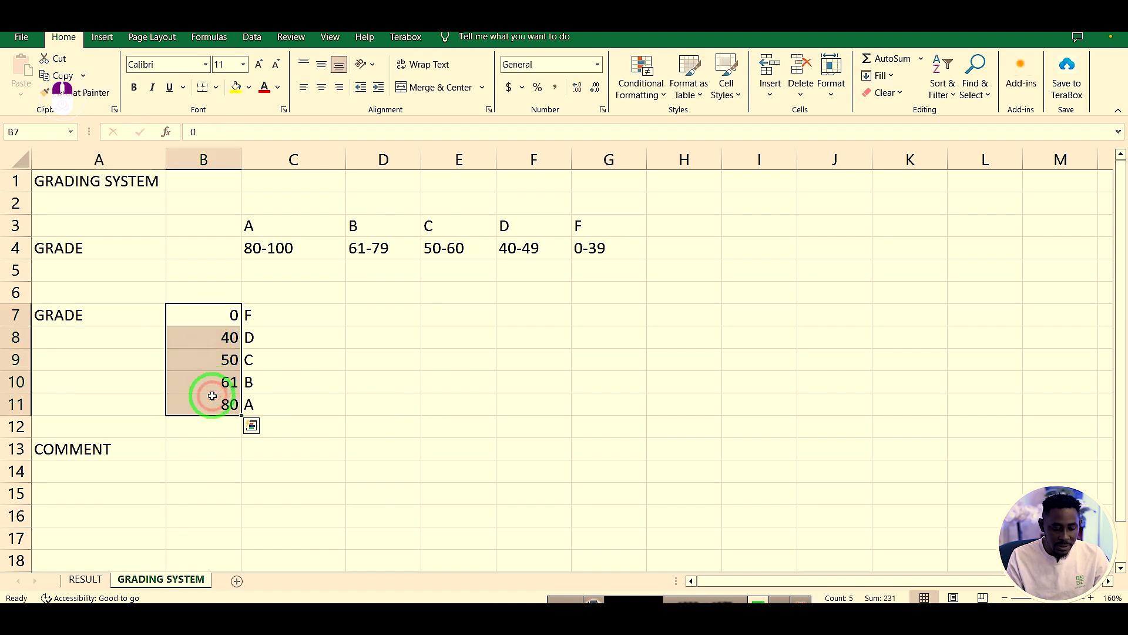
key(ctrl+c)
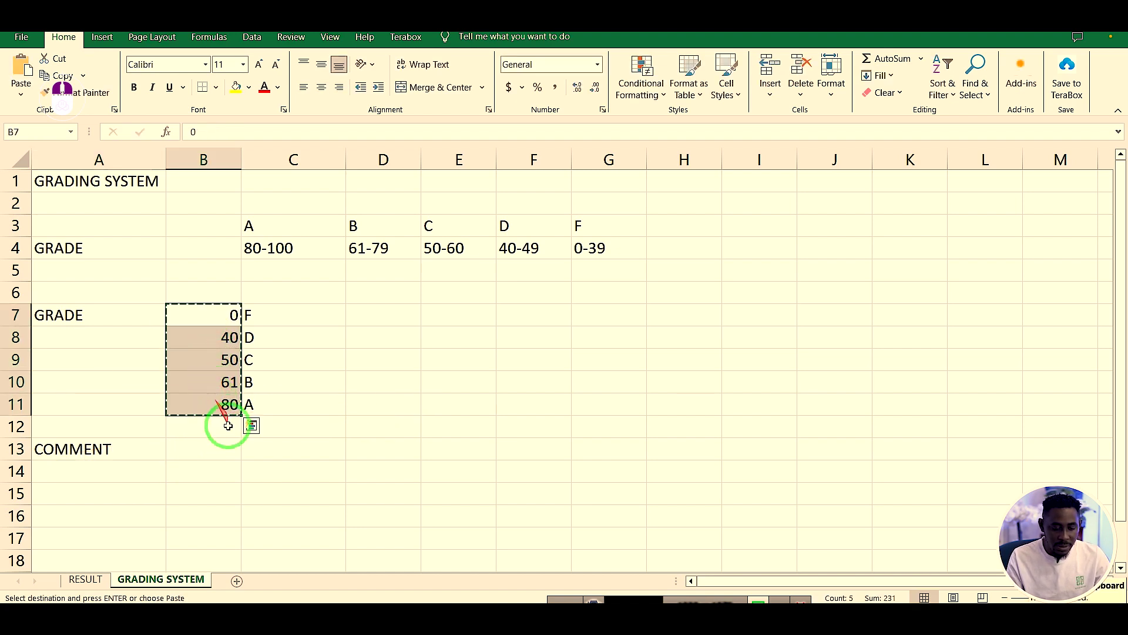
click(210, 450)
key(ctrl+v)
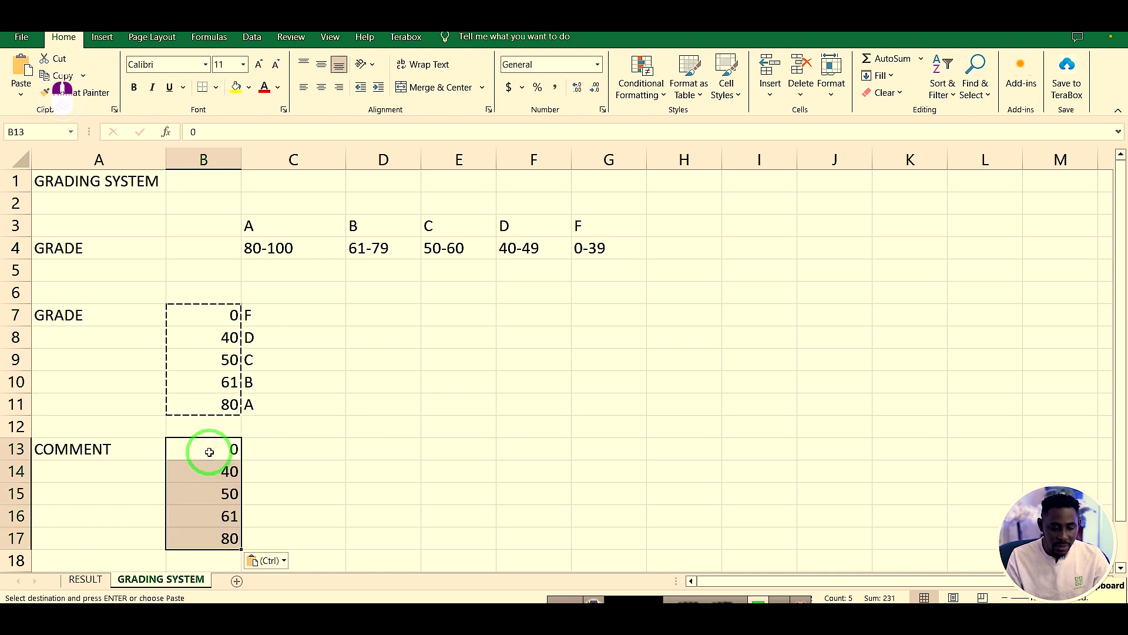
- Enter FAIL in C13 for the 0 boundary and PASS in C14 for the 40 boundary
click(302, 455)
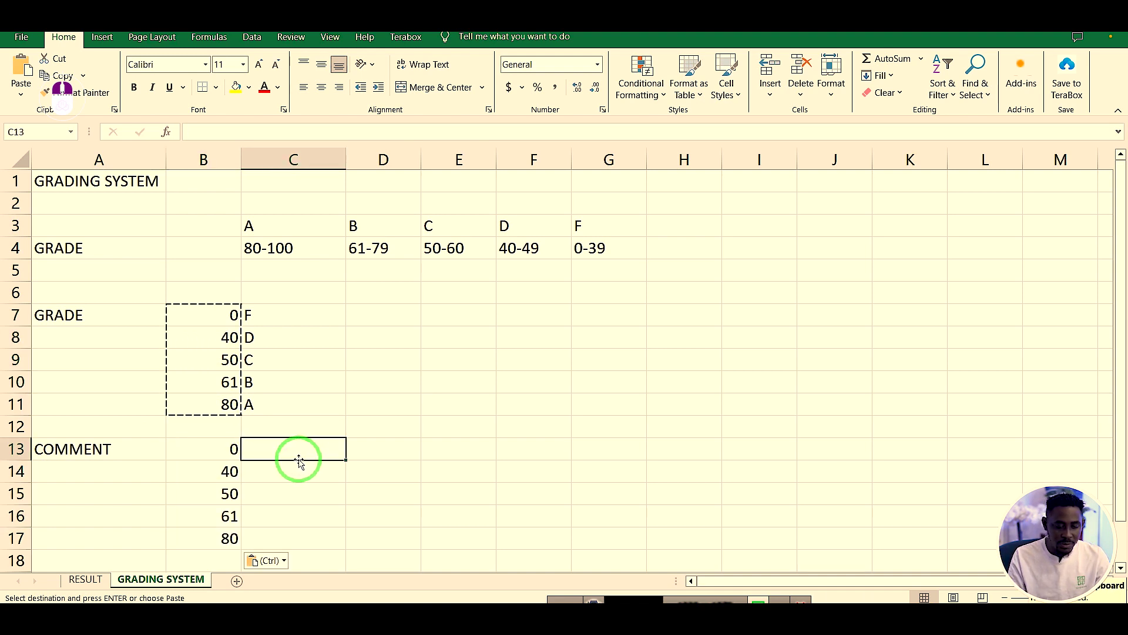
text(FAIL)
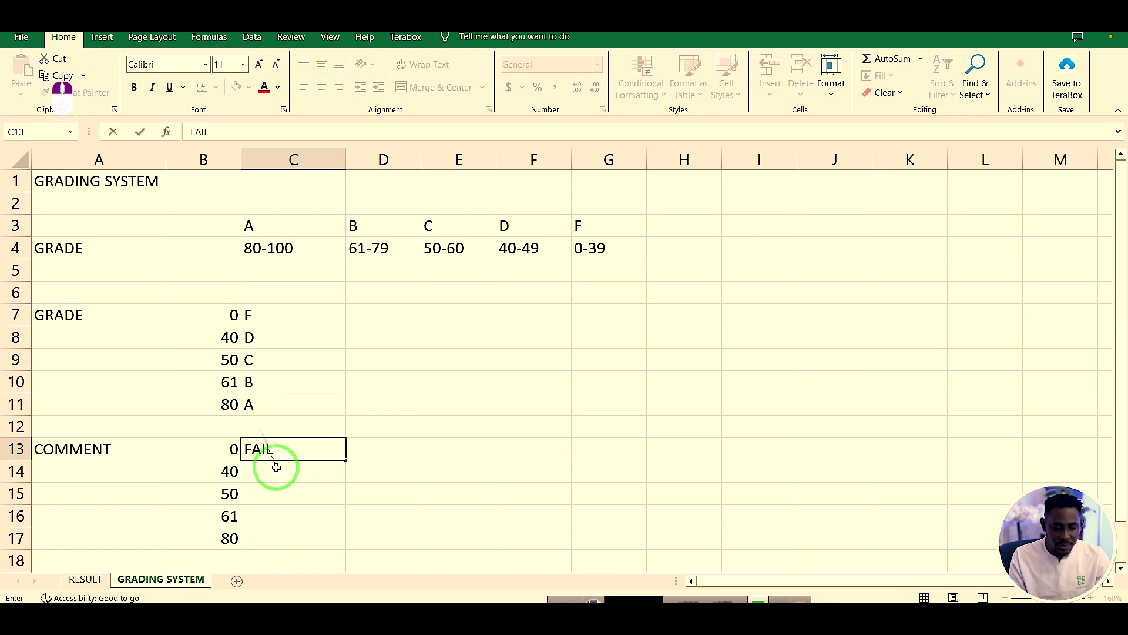
click(274, 473)
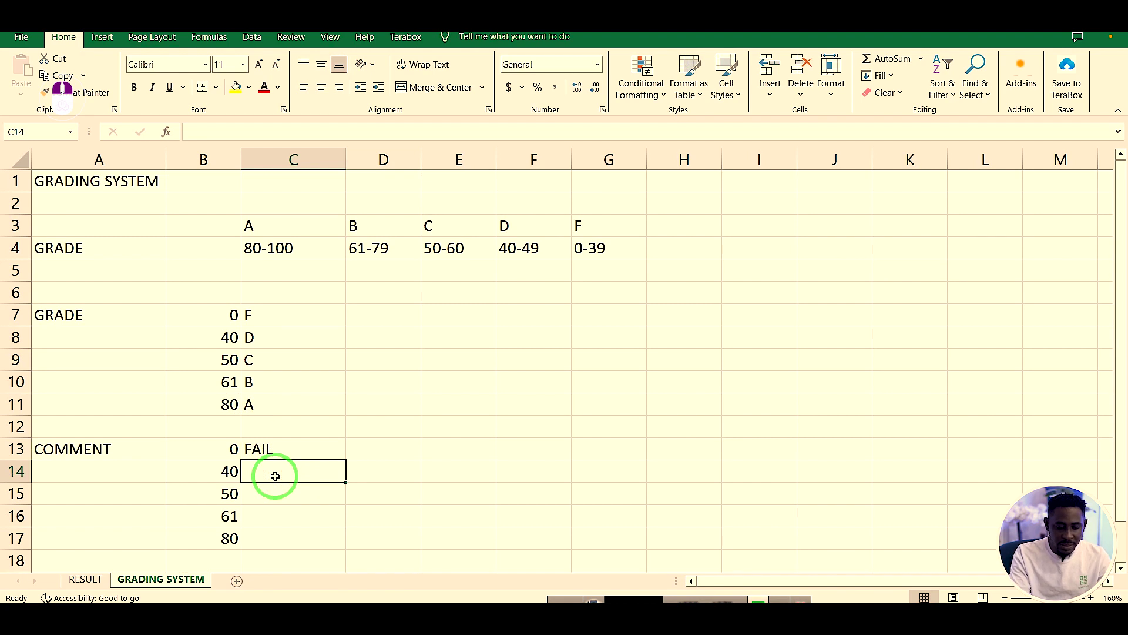
text(PAS)
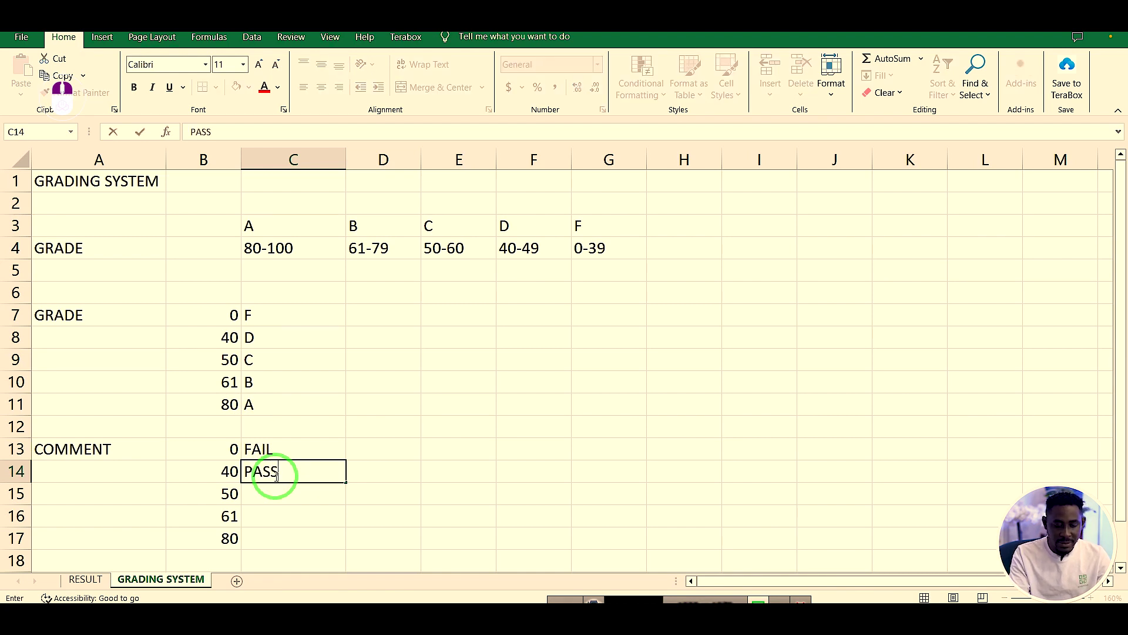
text(S)
key(Return)
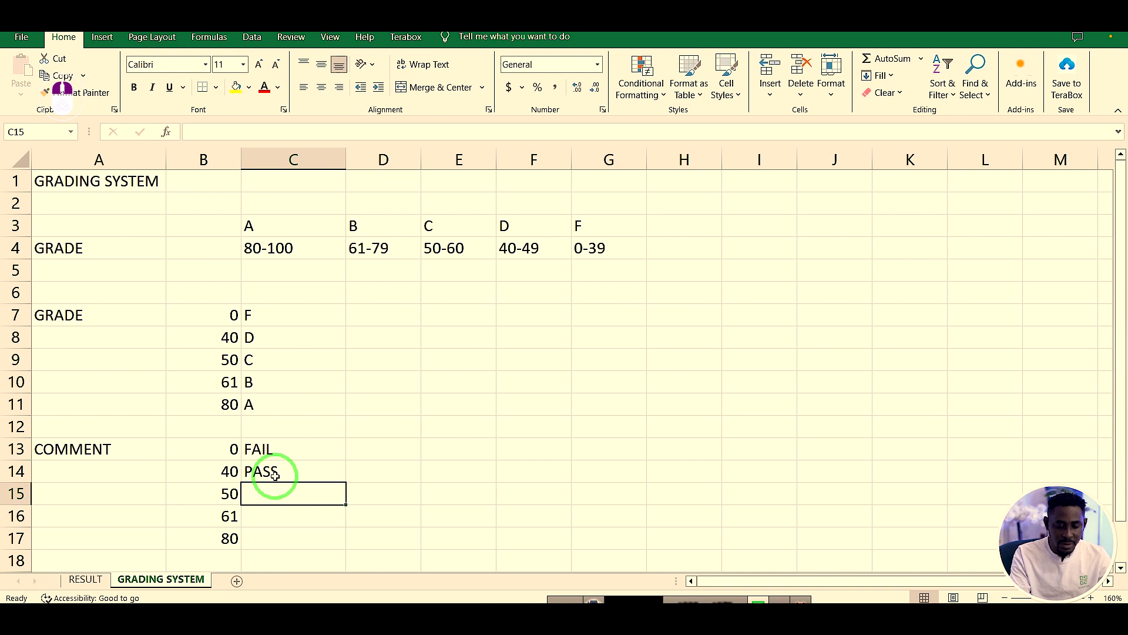
- Enter the remaining comments CREDIT in C15, MERIT in C16 and DISTINCTION in C17
text(CREDO)
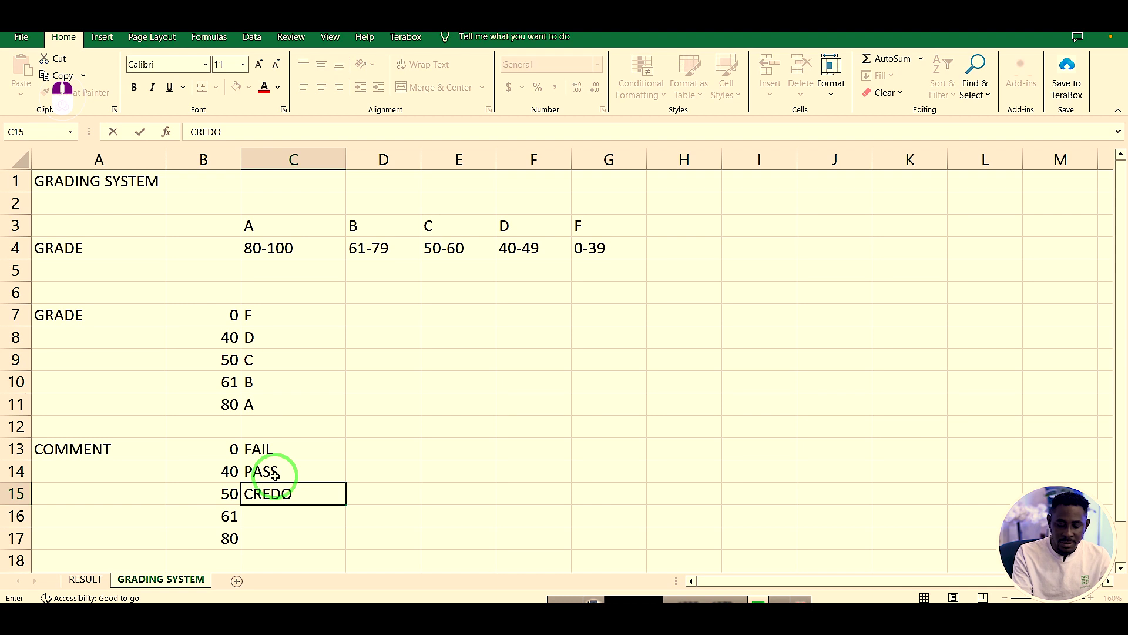
key(BackSpace)
text(IT)
key(Return)
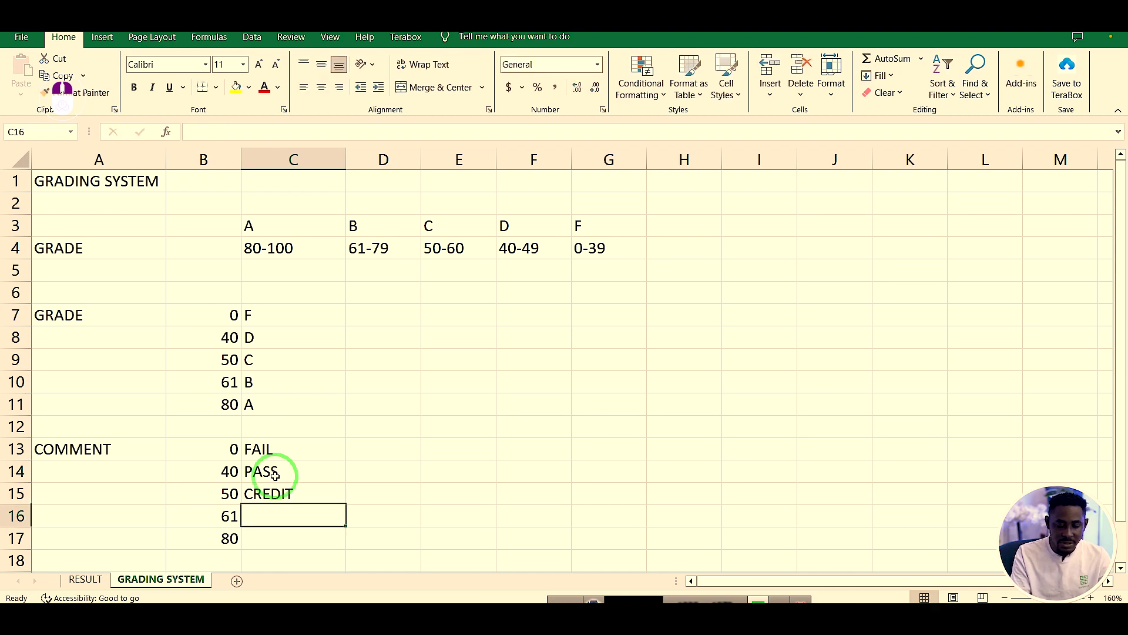
text(MERIT)
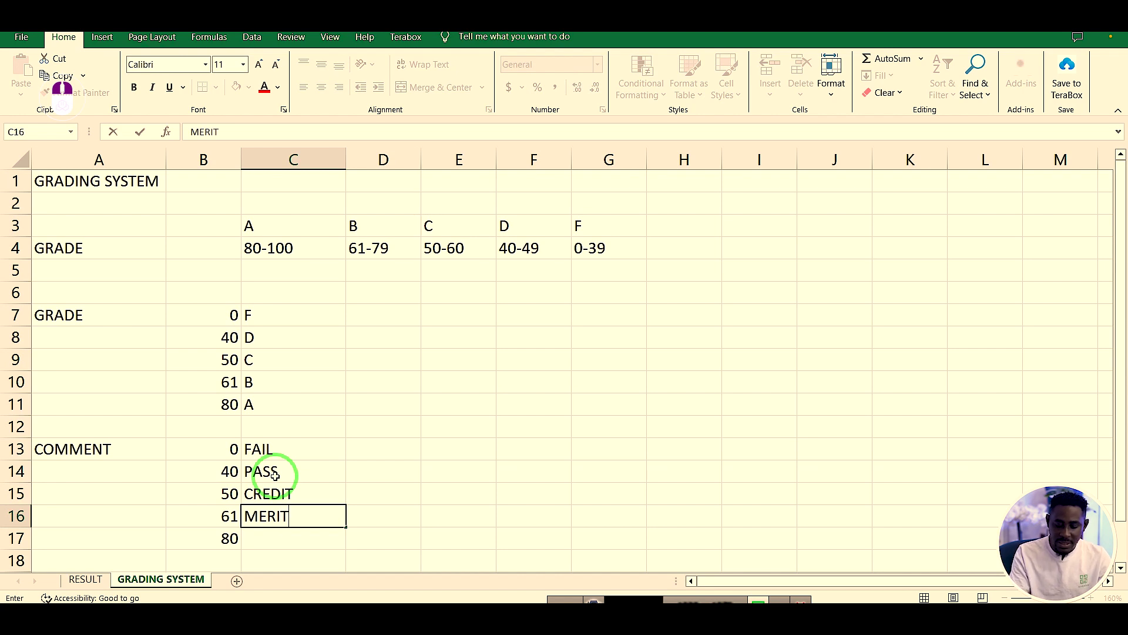
key(Return)
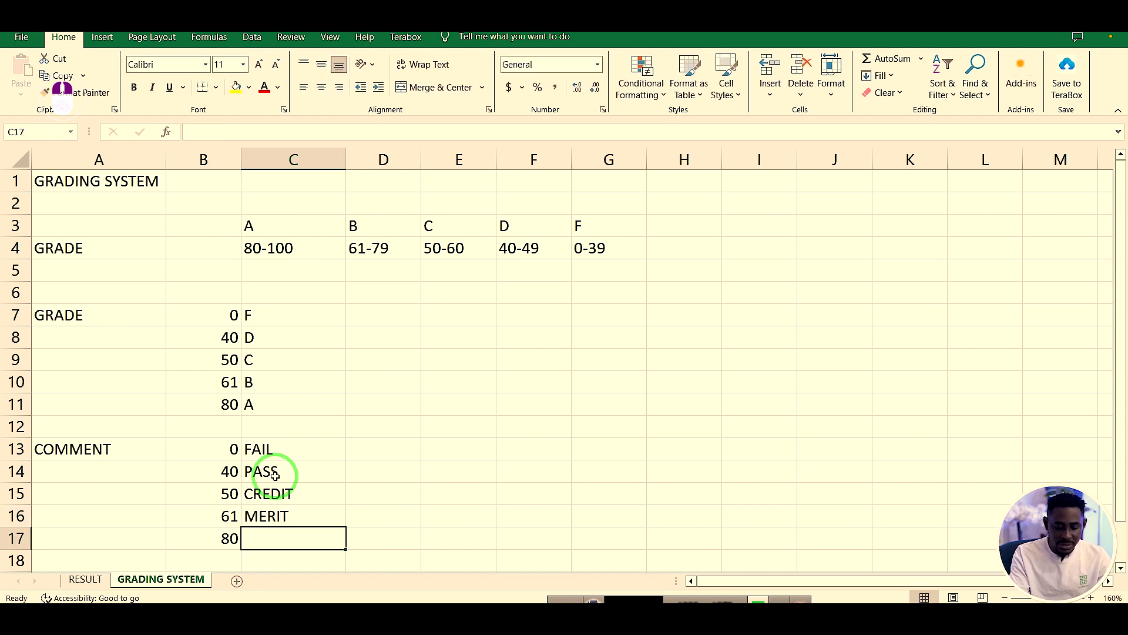
text(DISTINCTION)
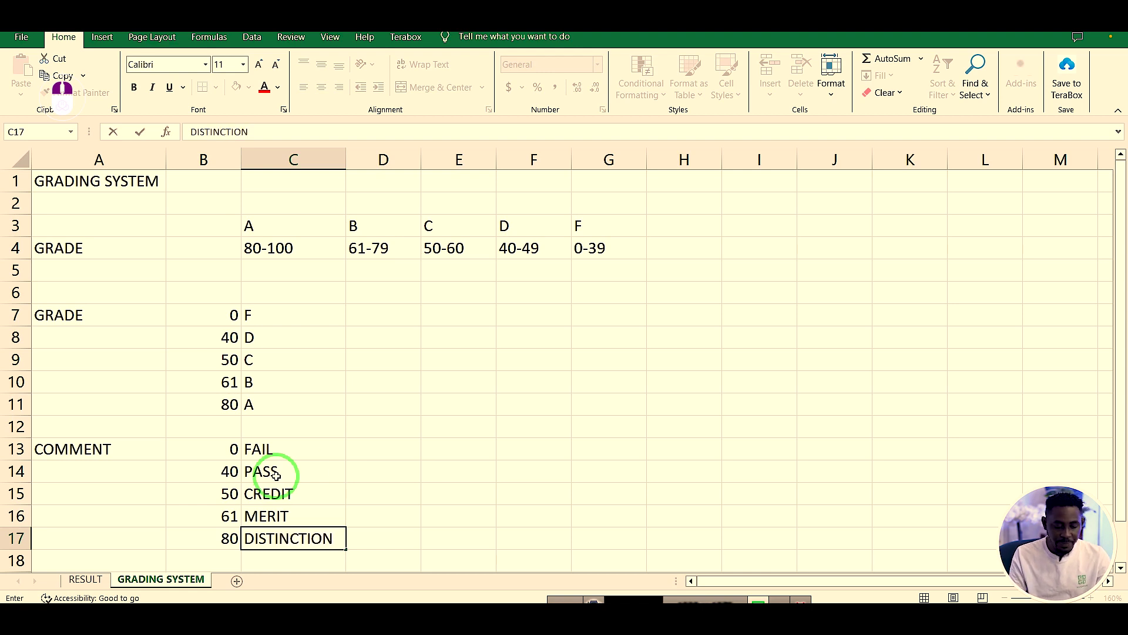
click(427, 476)
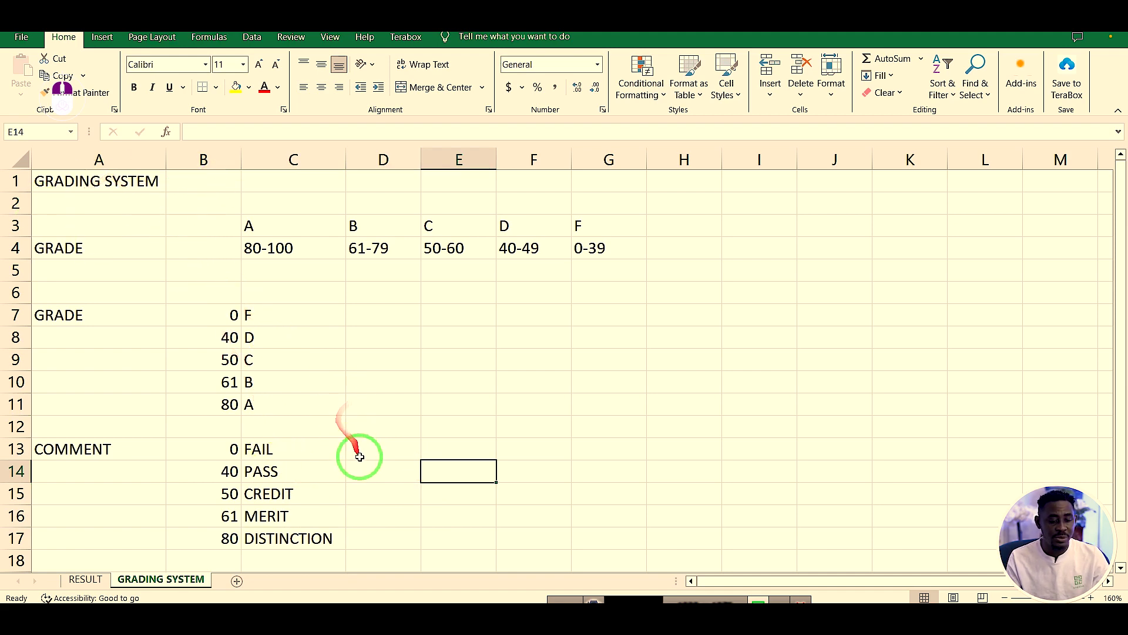
- In cell I3 of the RESULT sheet, enter a LOOKUP formula that finds G3 in the GRADING SYSTEM range B13:C17
click(94, 580)
click(799, 235)
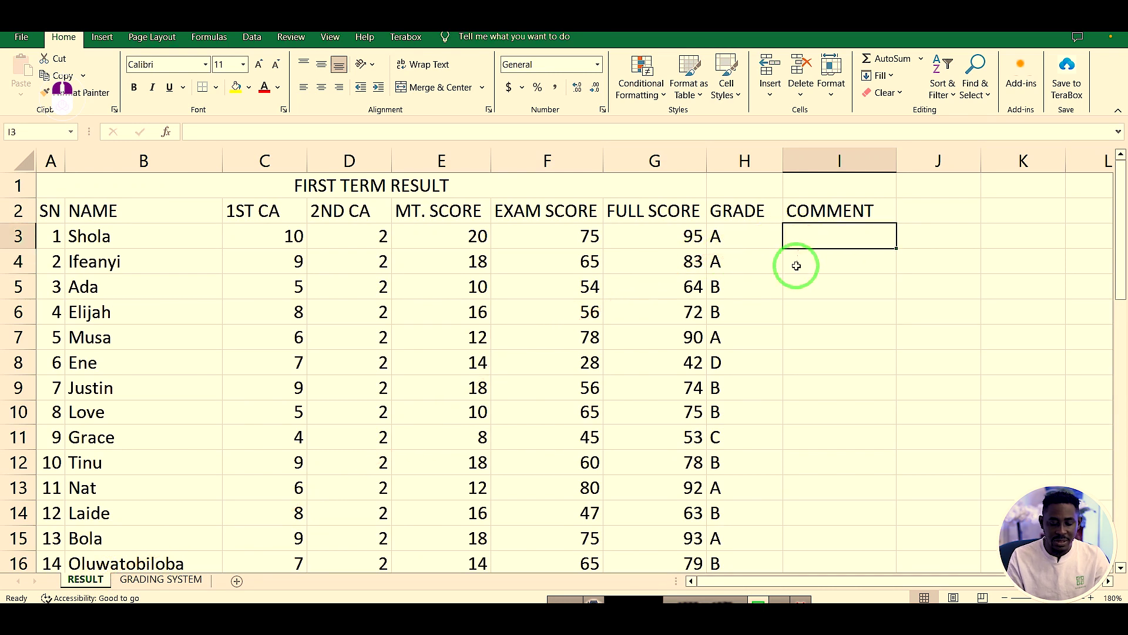
text(=)
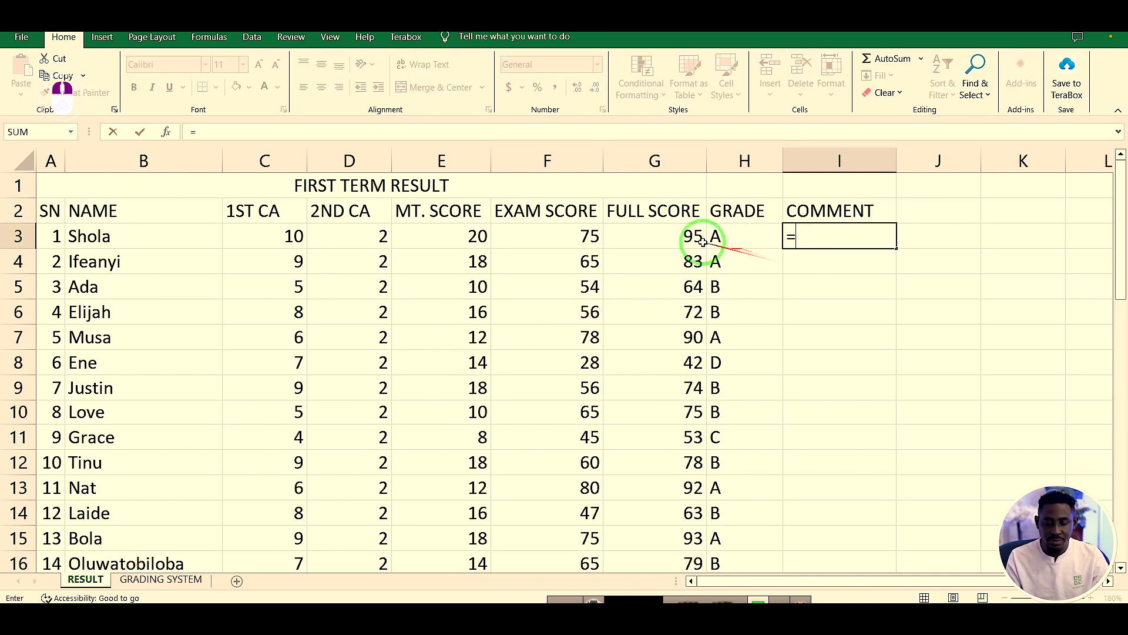
click(662, 236)
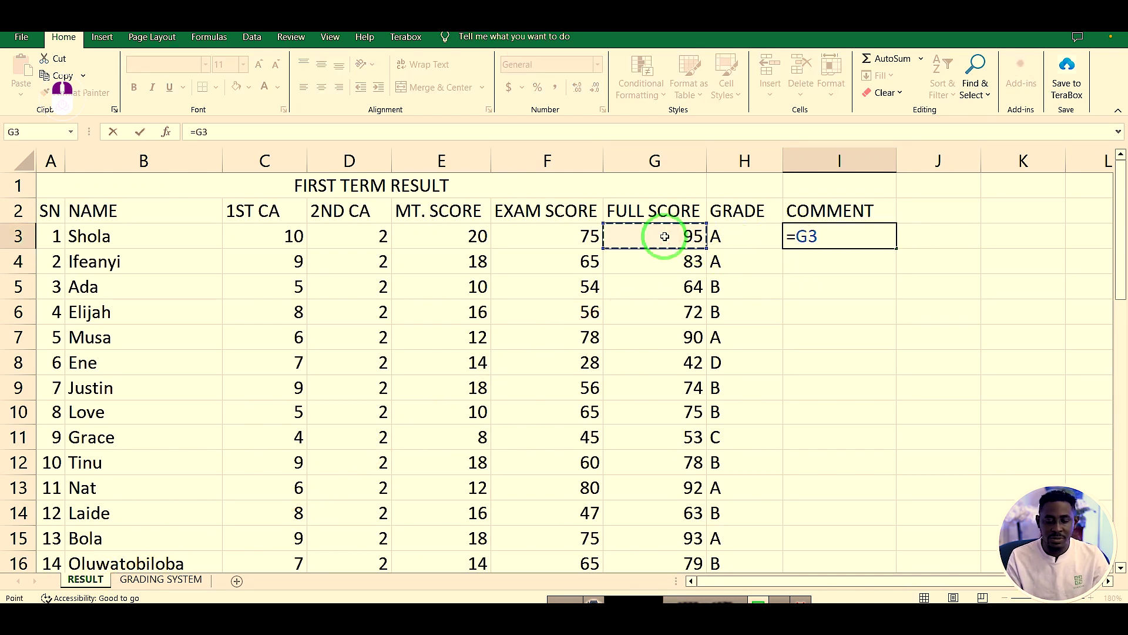
click(835, 235)
key(BackSpace)
key(BackSpace)
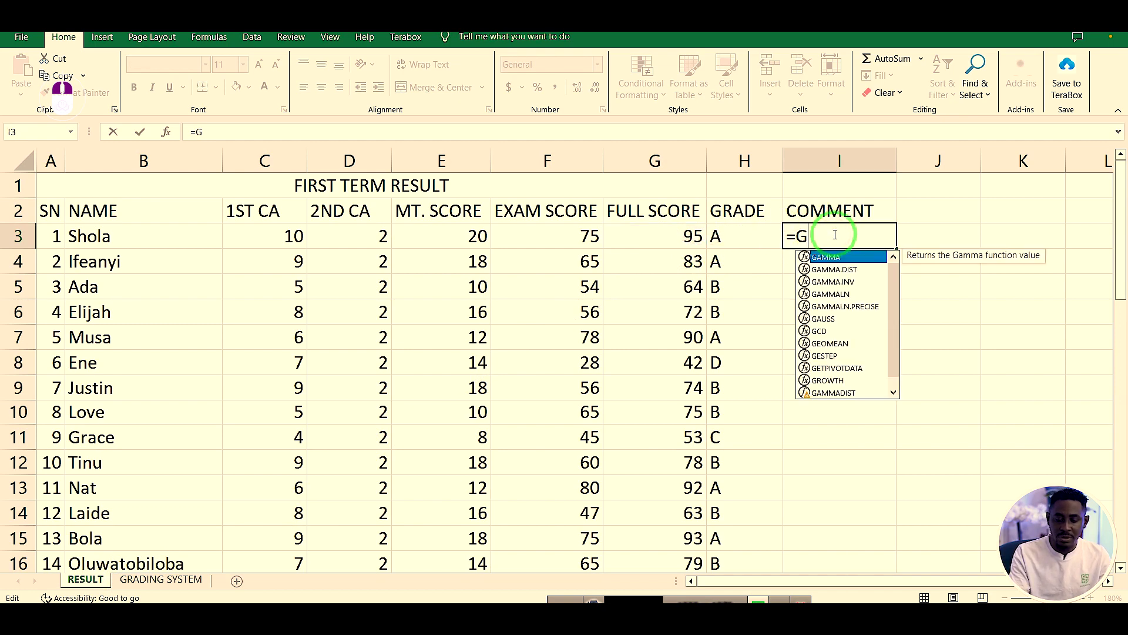
text(LOOKUP)
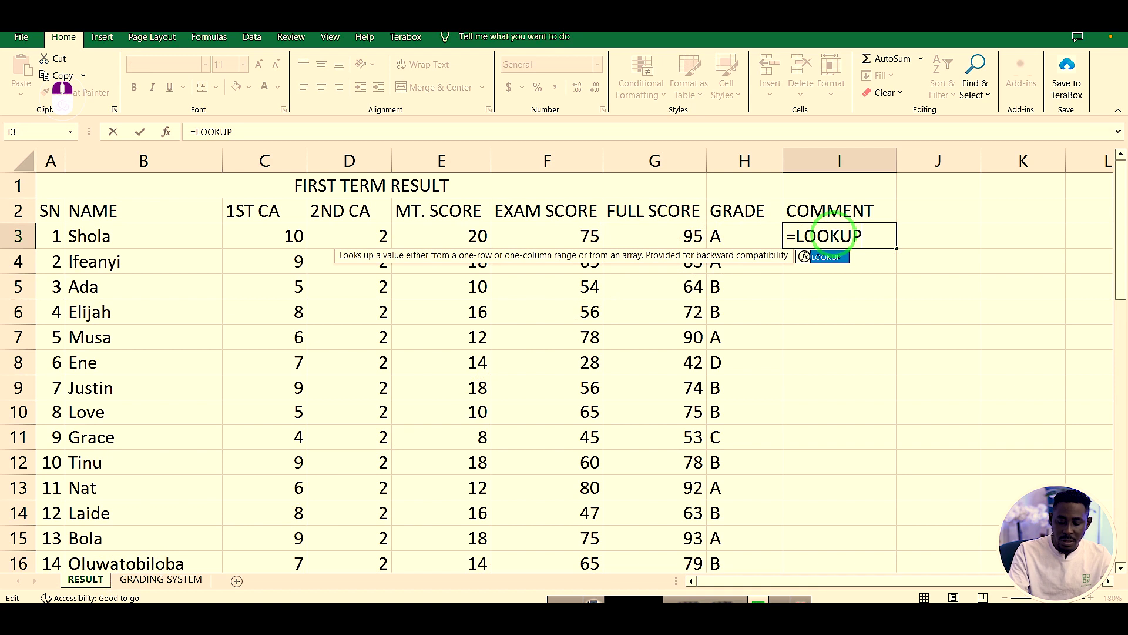
text(()
click(667, 238)
text(,)
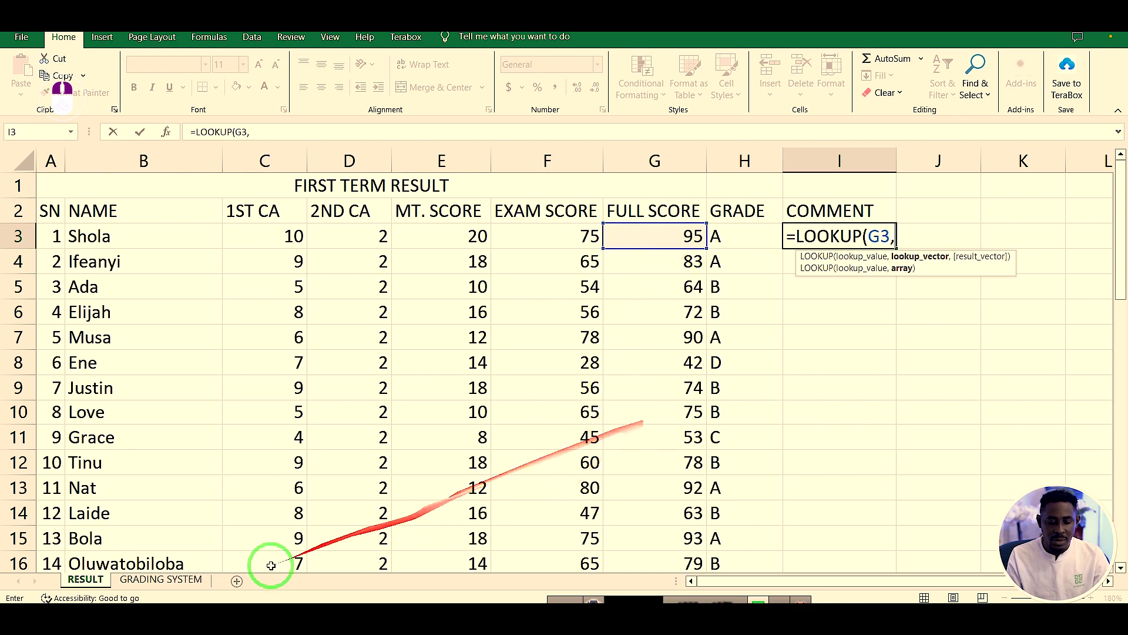
click(160, 579)
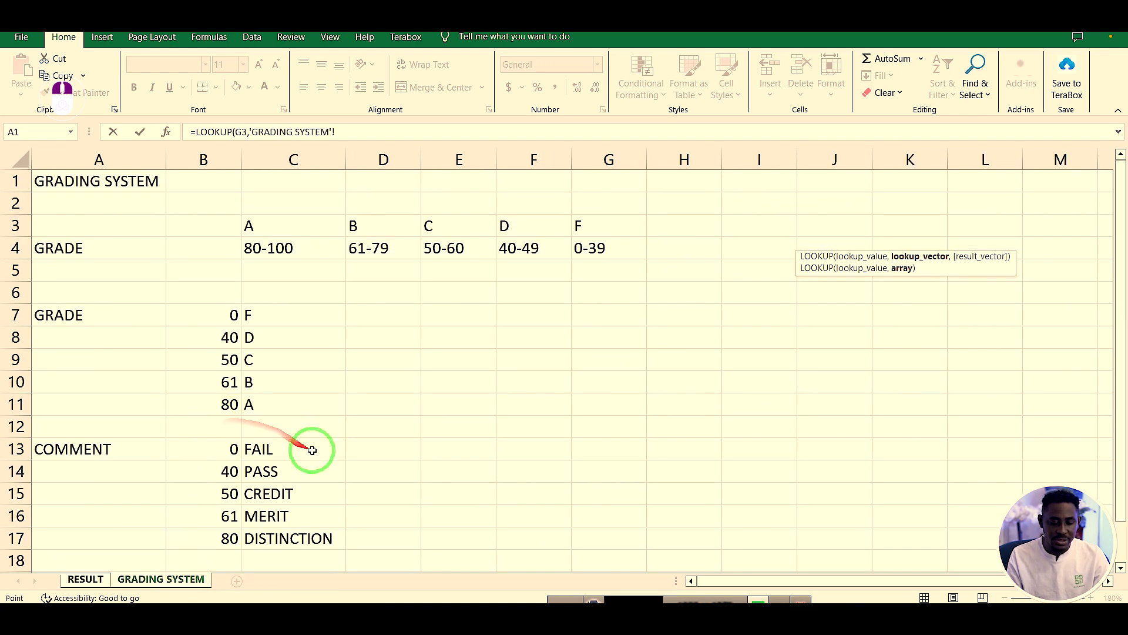
drag(335, 442, 230, 533)
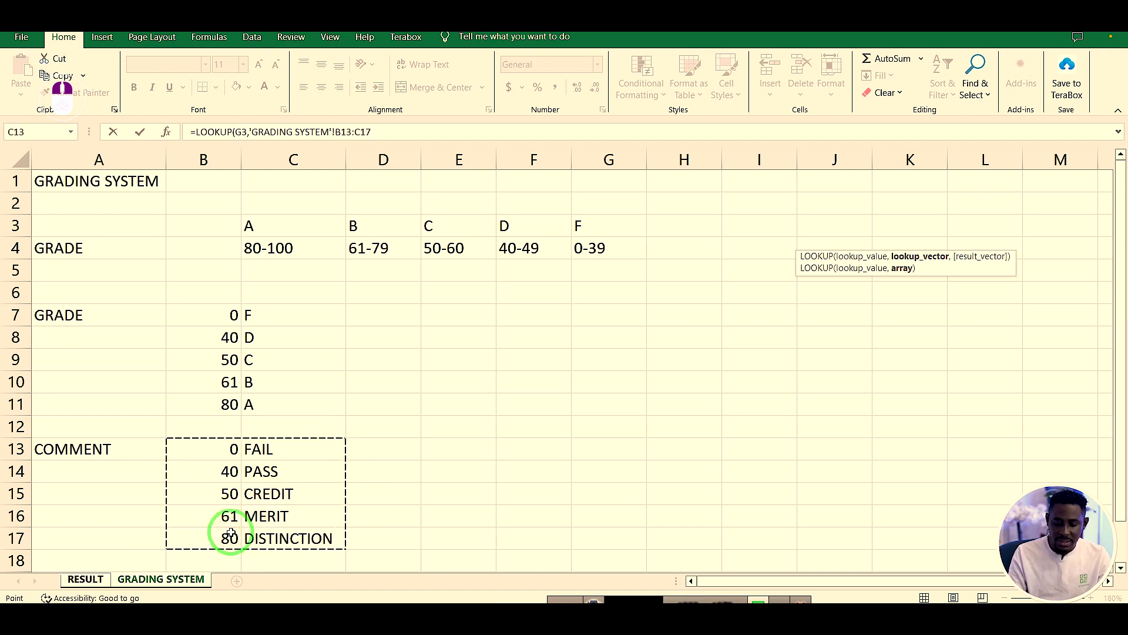
key(Return)
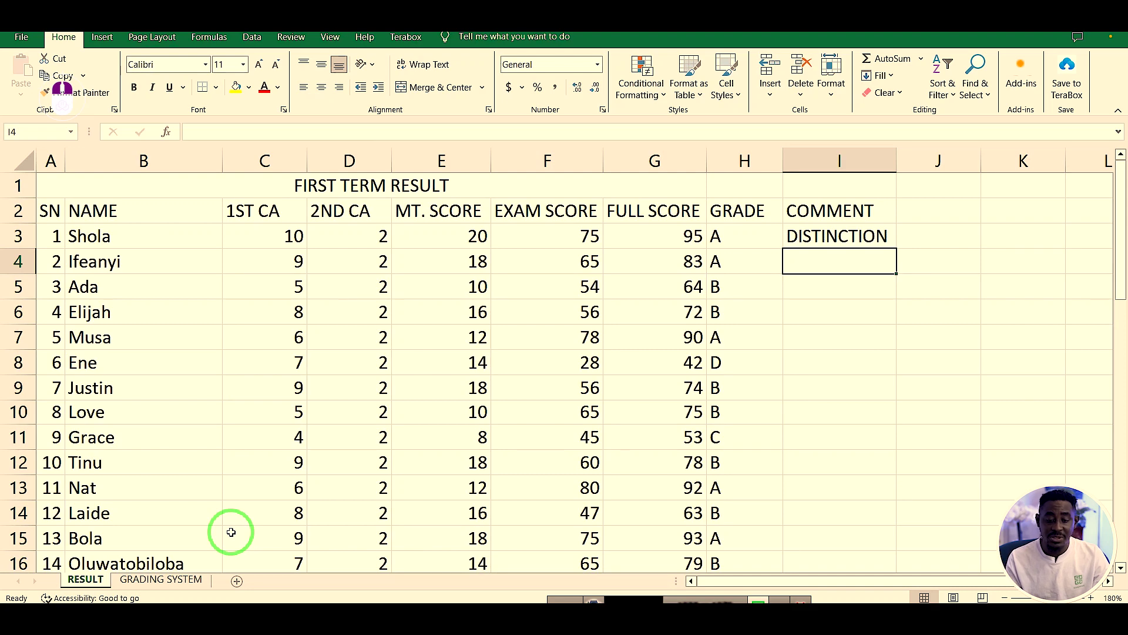
- Enter a LOOKUP formula in I4 that finds G4 in the GRADING SYSTEM range B13:C17, and check the finished formula
text(=)
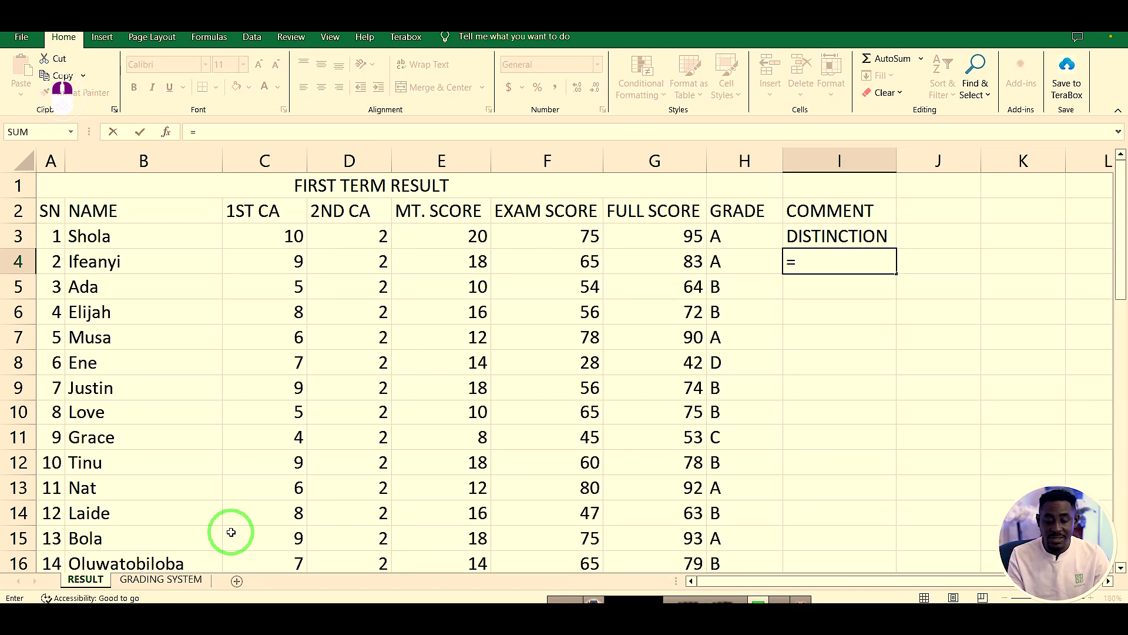
text(LOOKUP)
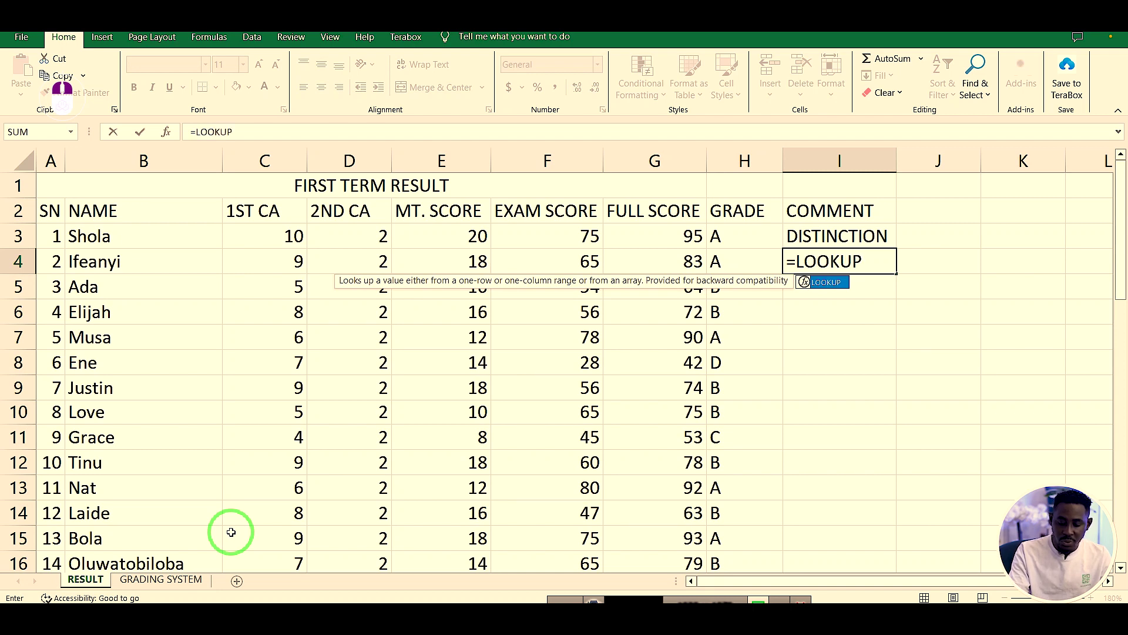
text(()
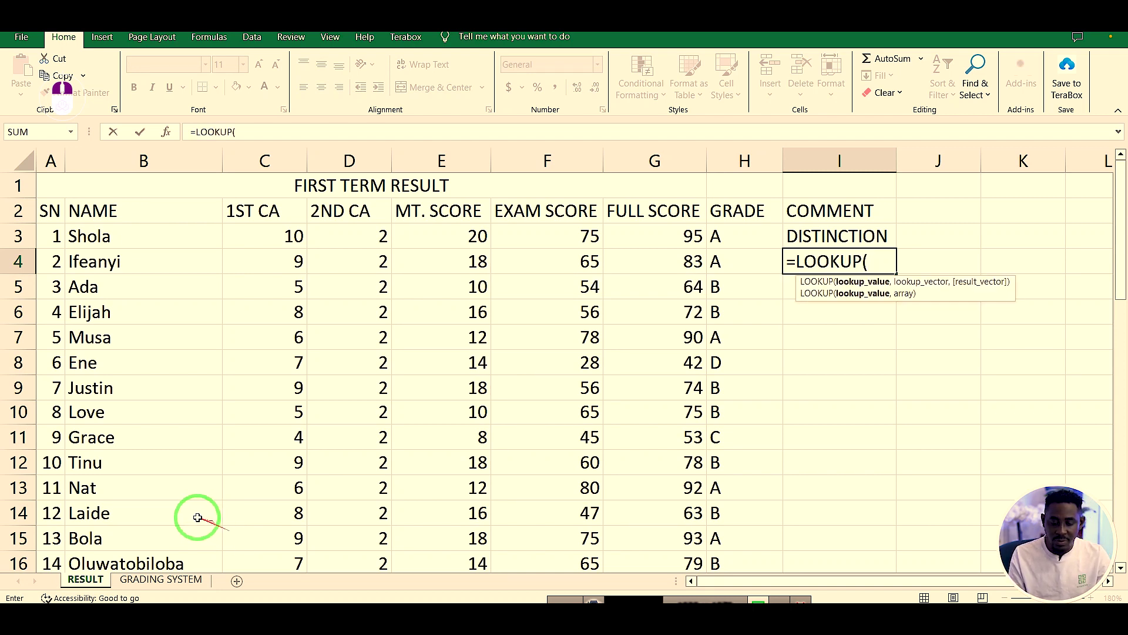
click(661, 262)
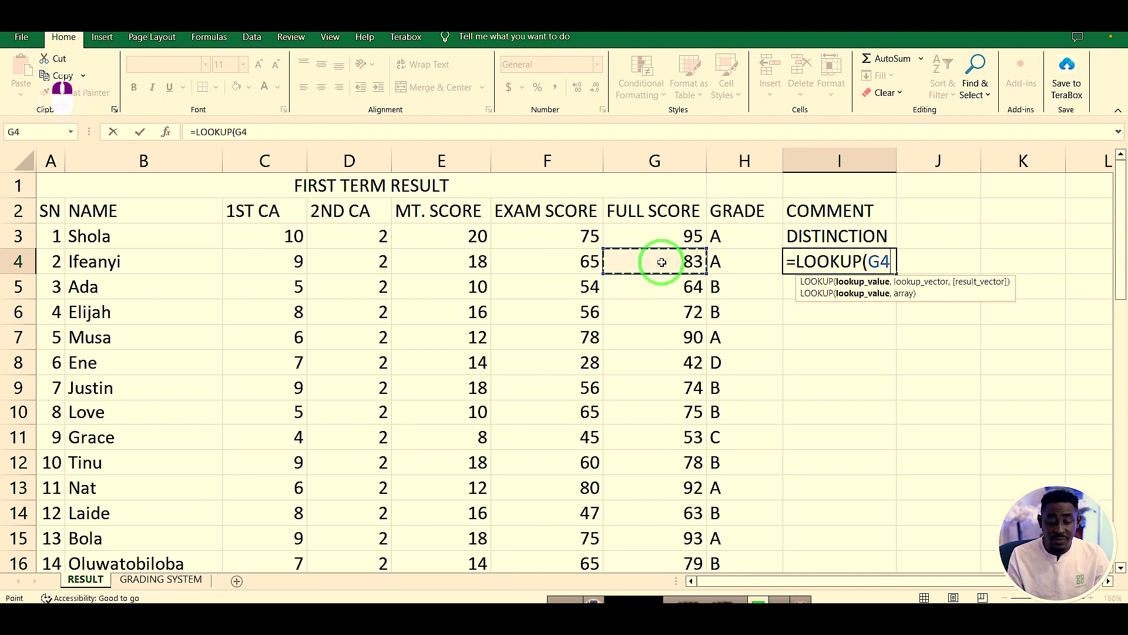
text(,)
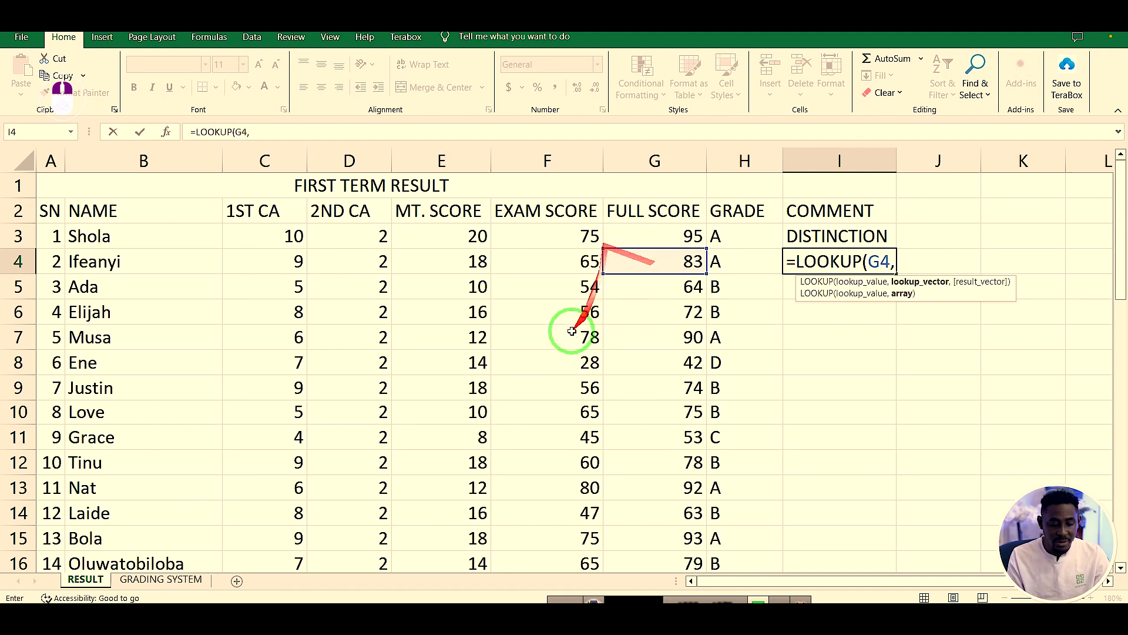
click(163, 580)
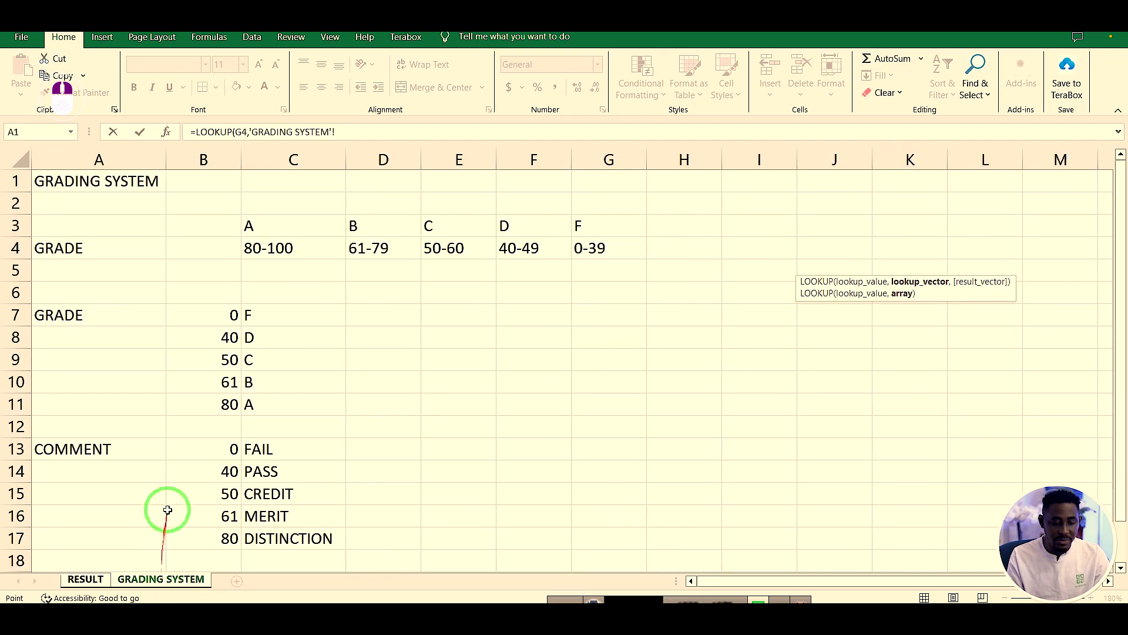
drag(331, 452, 226, 539)
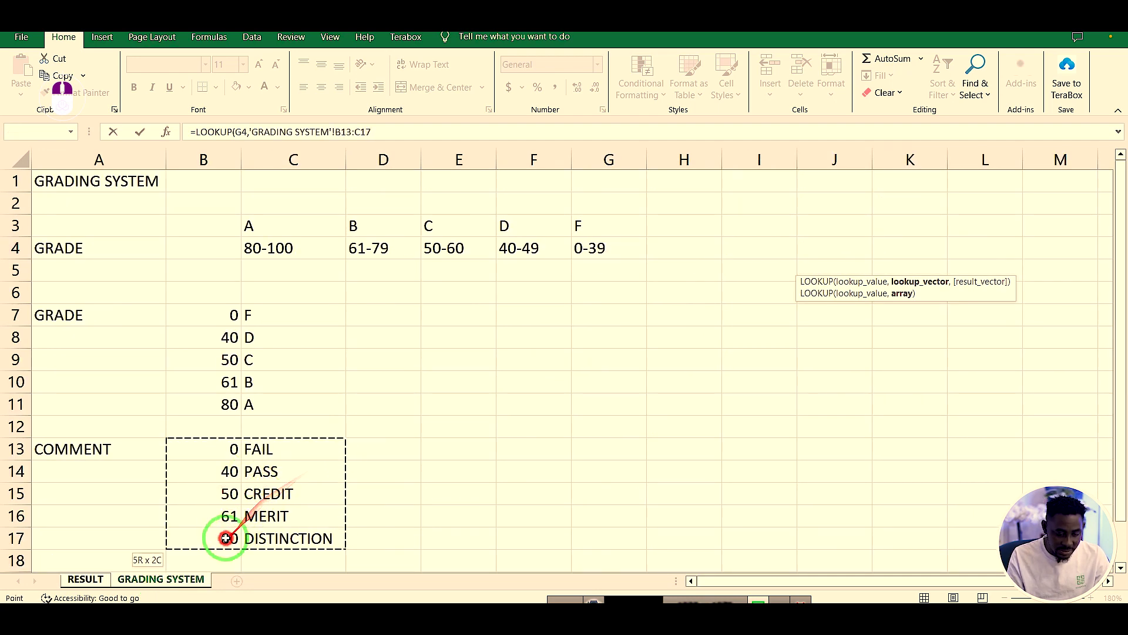
key(Return)
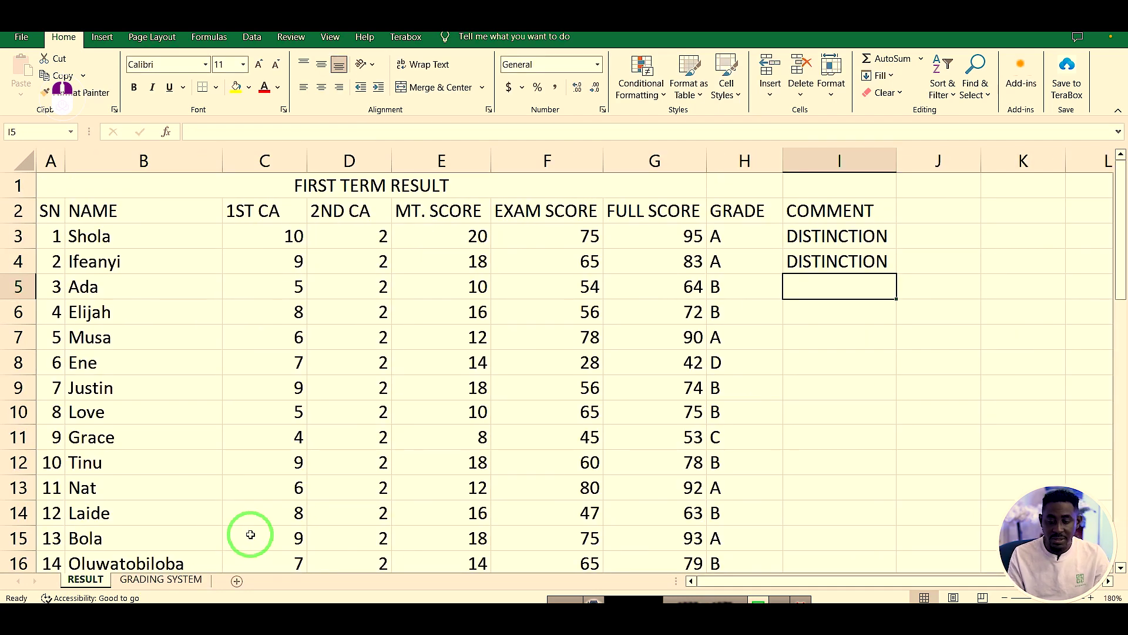
click(863, 262)
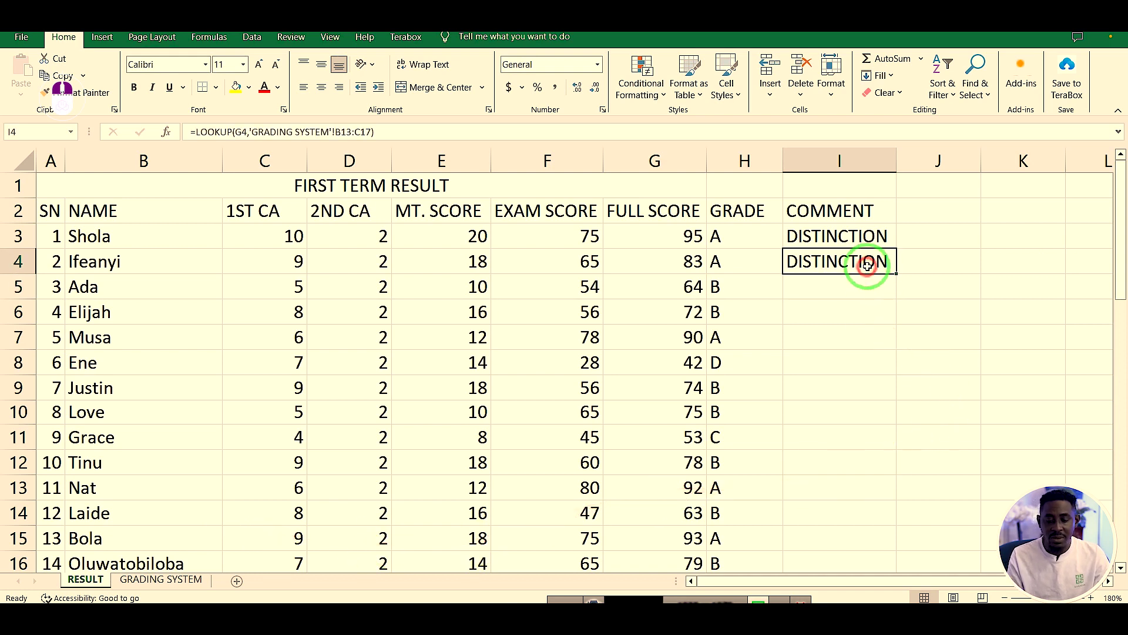
- Lock the row references of the lookup range in I4's formula as B$13:C$17 and compare it with I3's formula
click(341, 130)
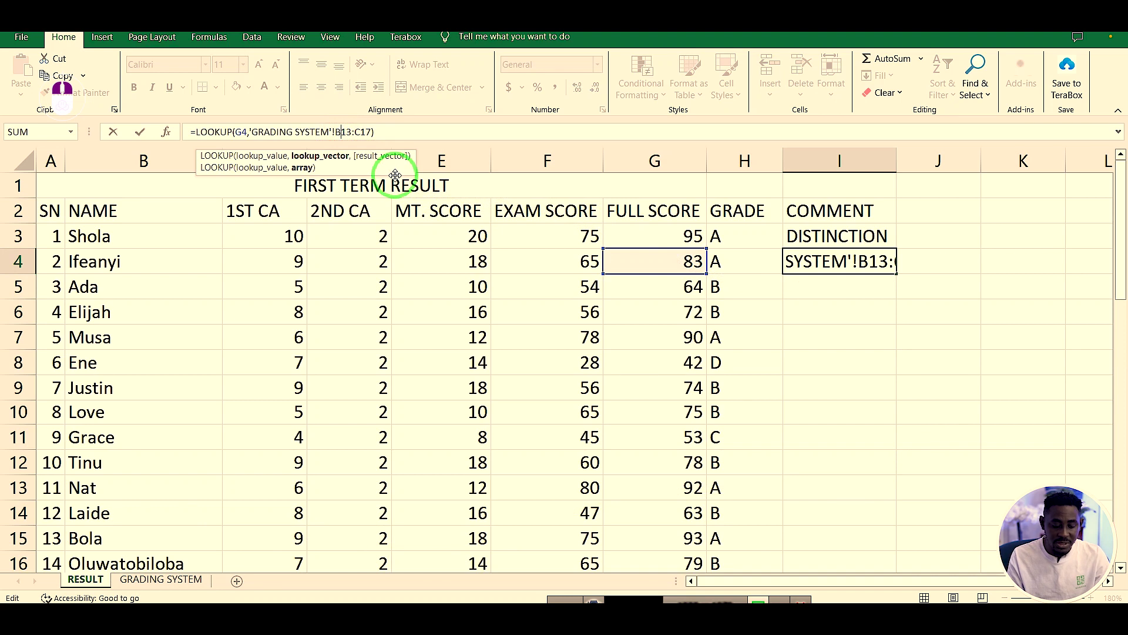
click(364, 130)
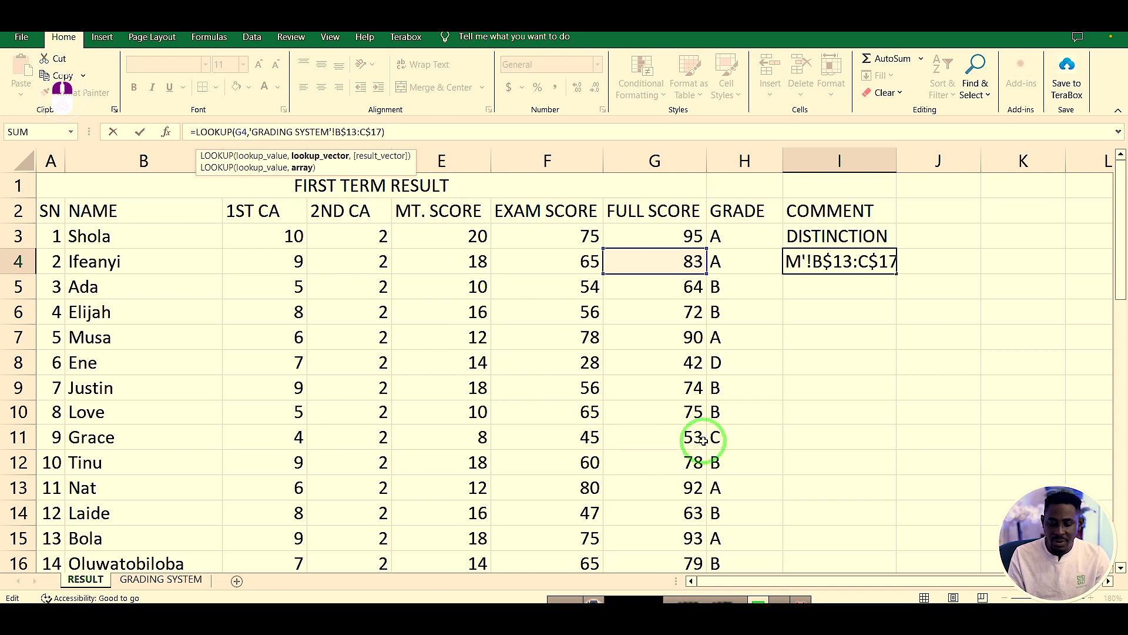
click(831, 411)
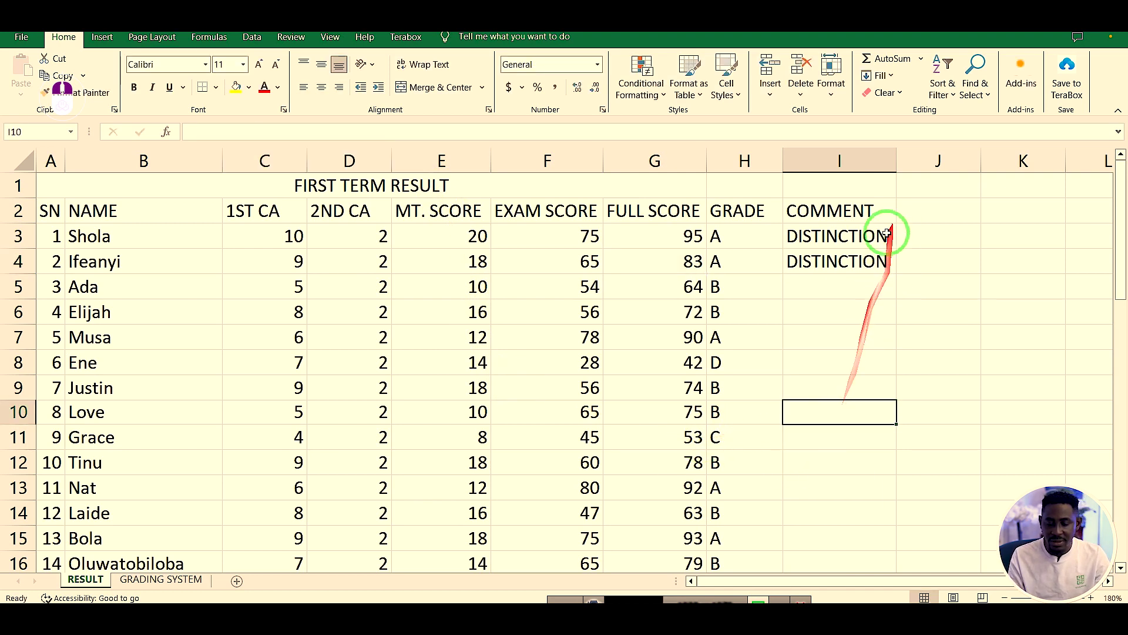
click(882, 264)
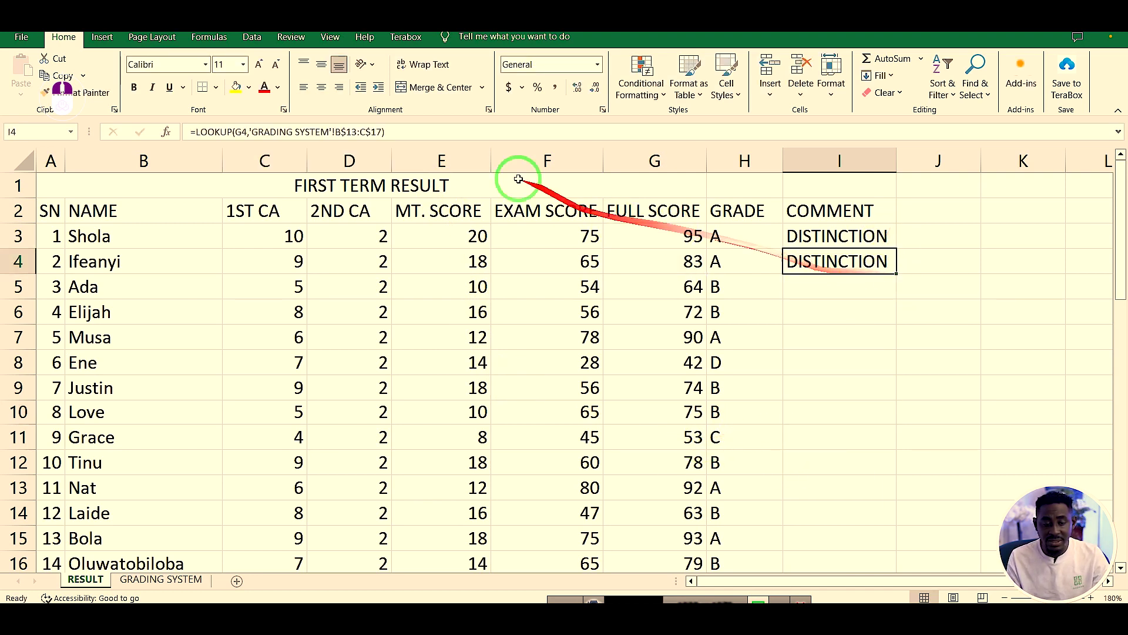
click(803, 236)
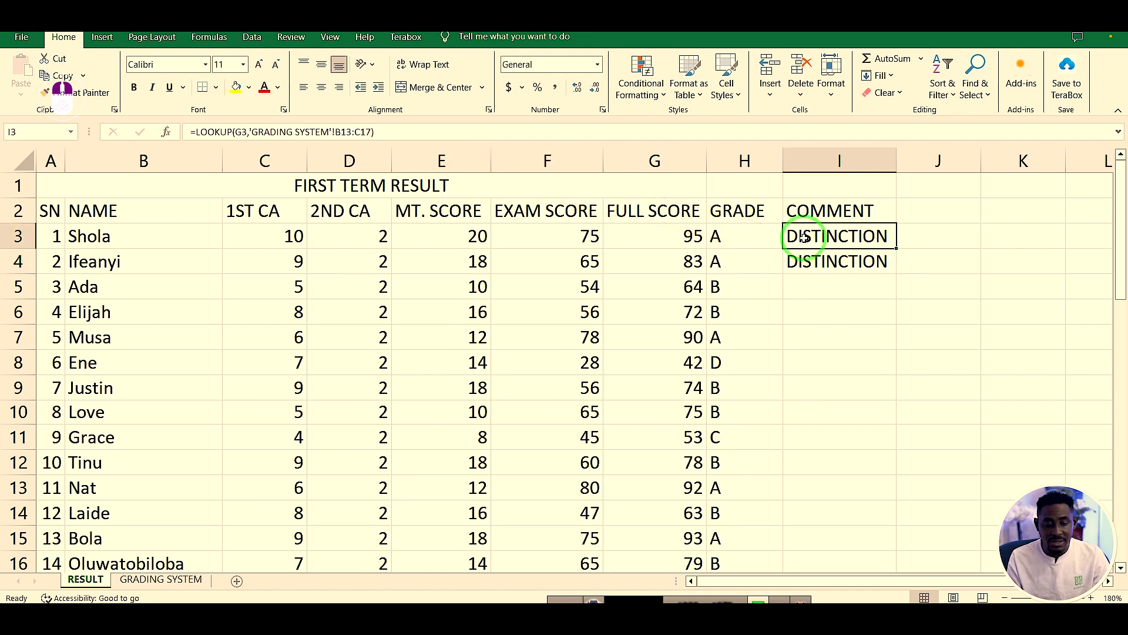
- Fill the LOOKUP formula from I4 down the COMMENT column to the last student in row 42
click(827, 267)
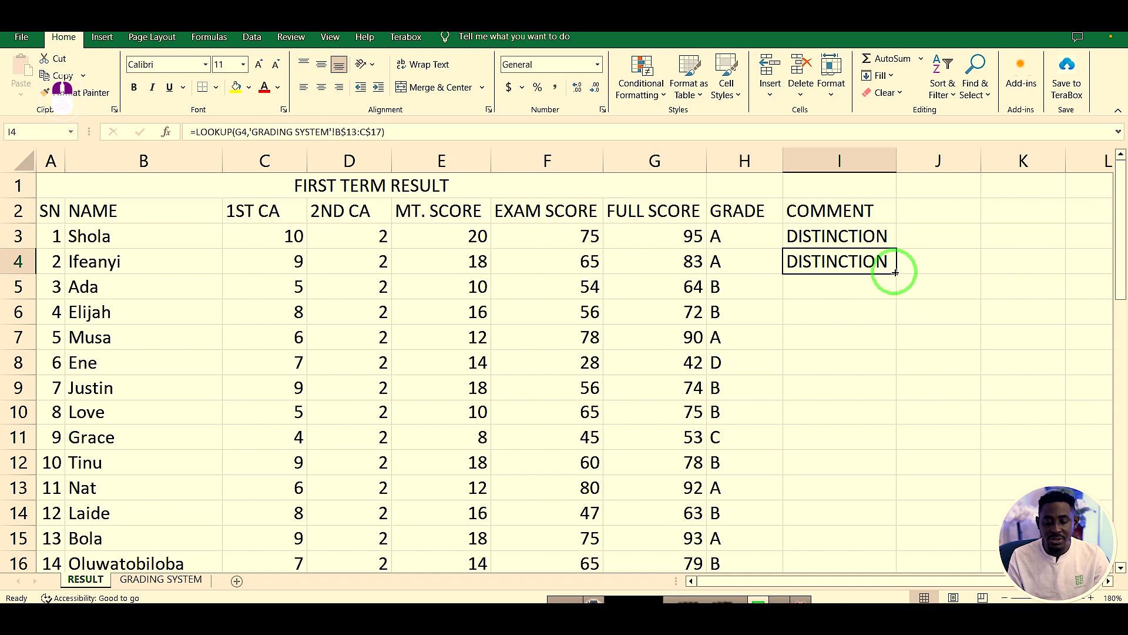
double_click(896, 274)
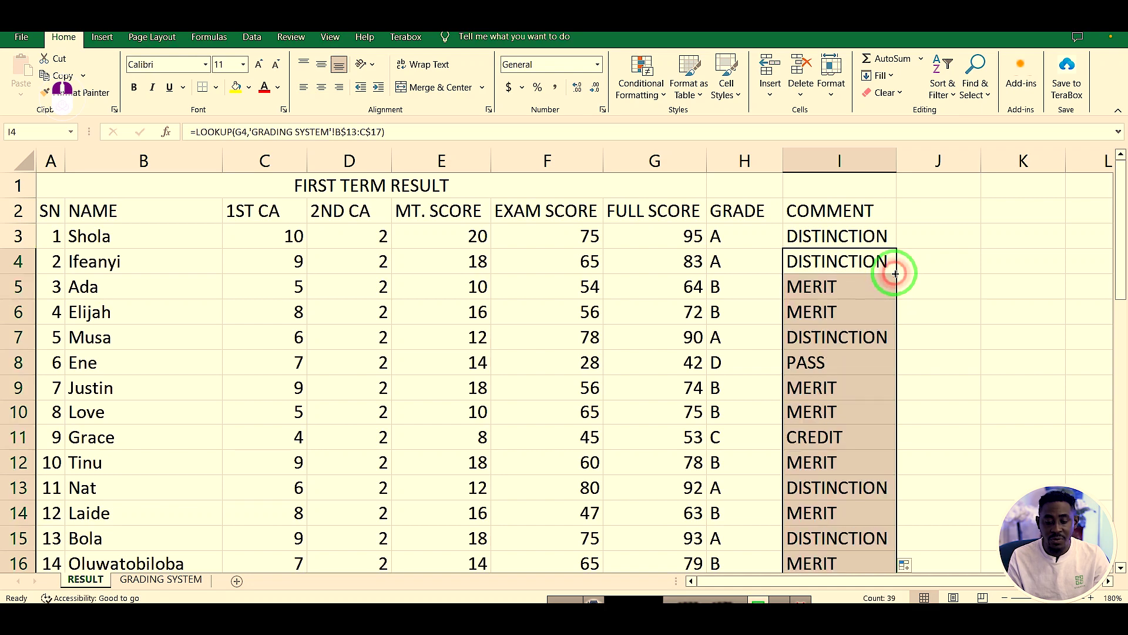
scroll(939, 335, down, 6)
scroll(934, 339, down, 5)
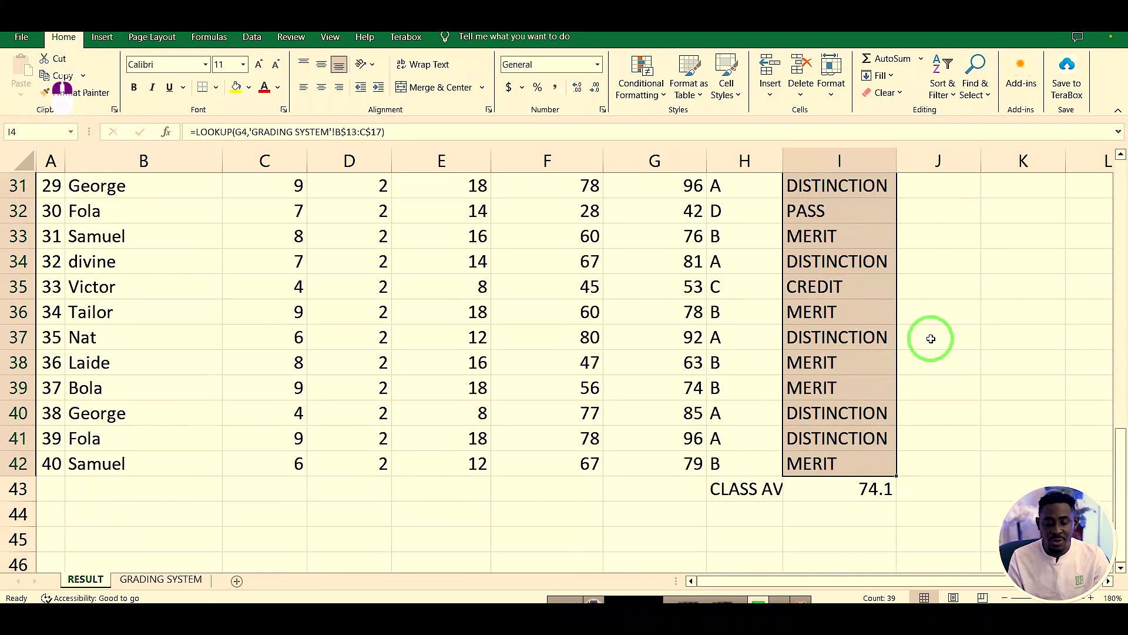
scroll(911, 333, up, 1)
- Review the comment boundaries on the GRADING SYSTEM sheet and check them against the comments on the RESULT sheet
click(154, 579)
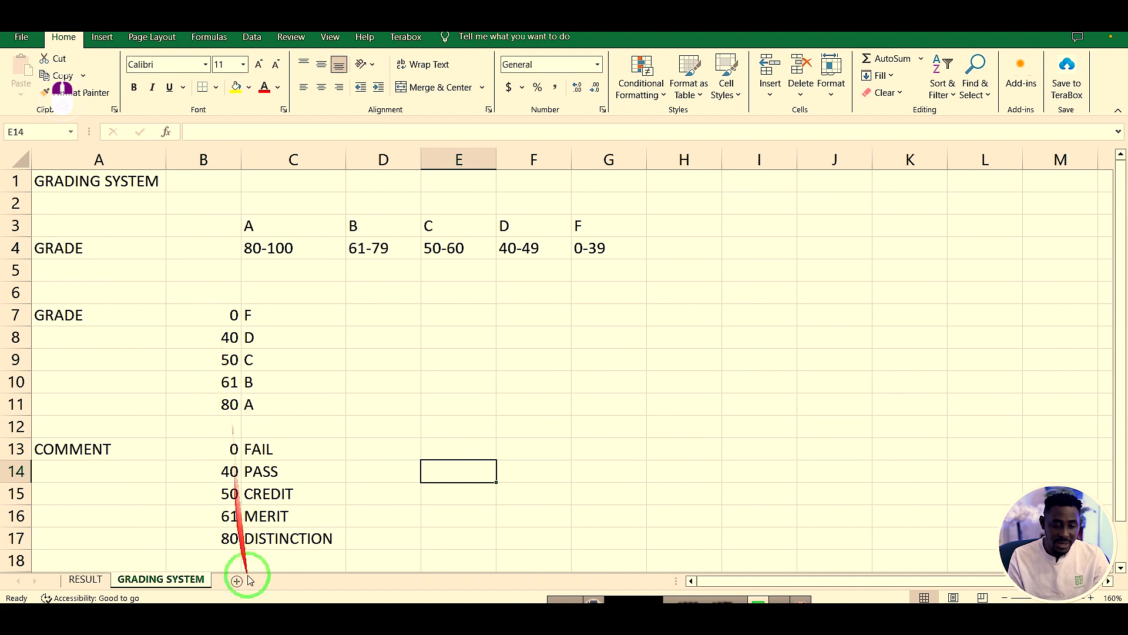
click(94, 579)
scroll(838, 347, up, 10)
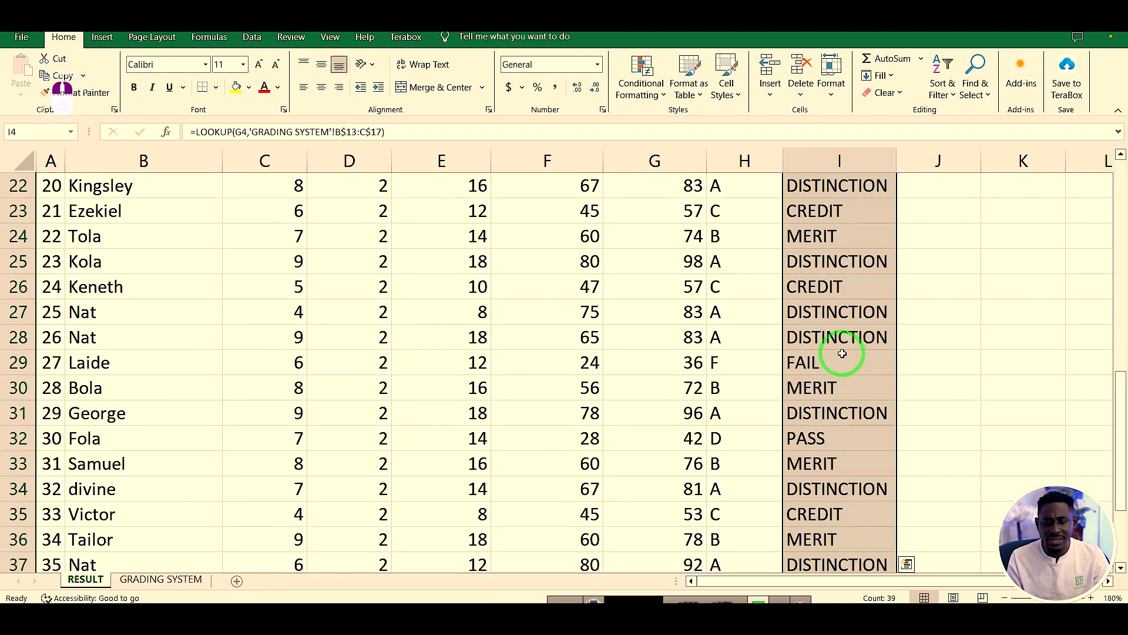
click(971, 311)
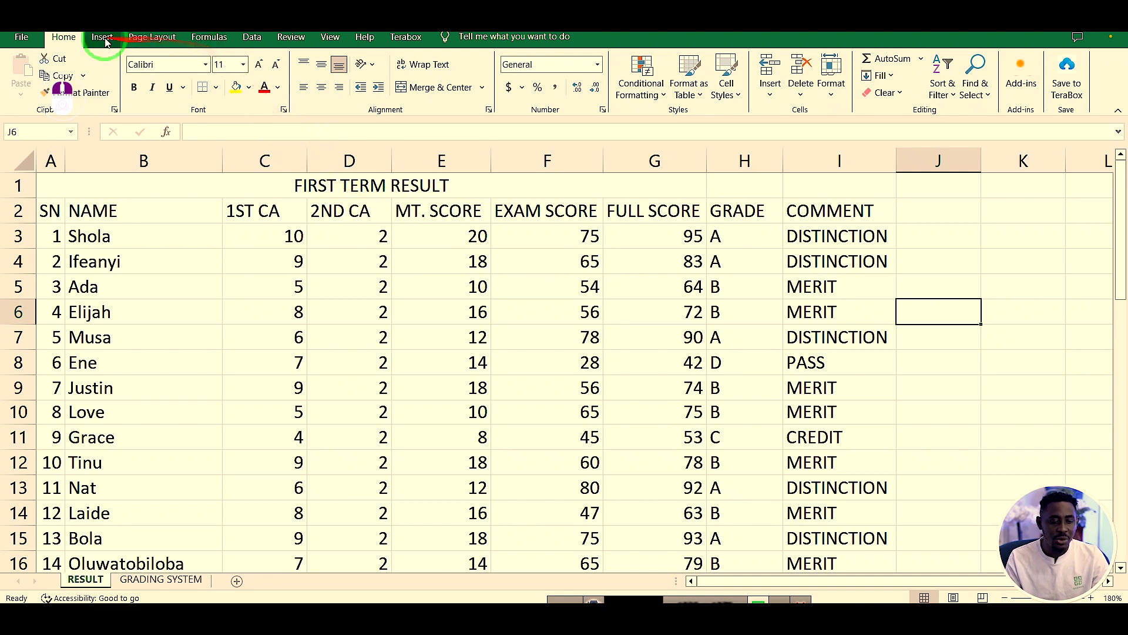
- Check the print preview of the unbordered RESULT sheet and return to the worksheet
click(37, 41)
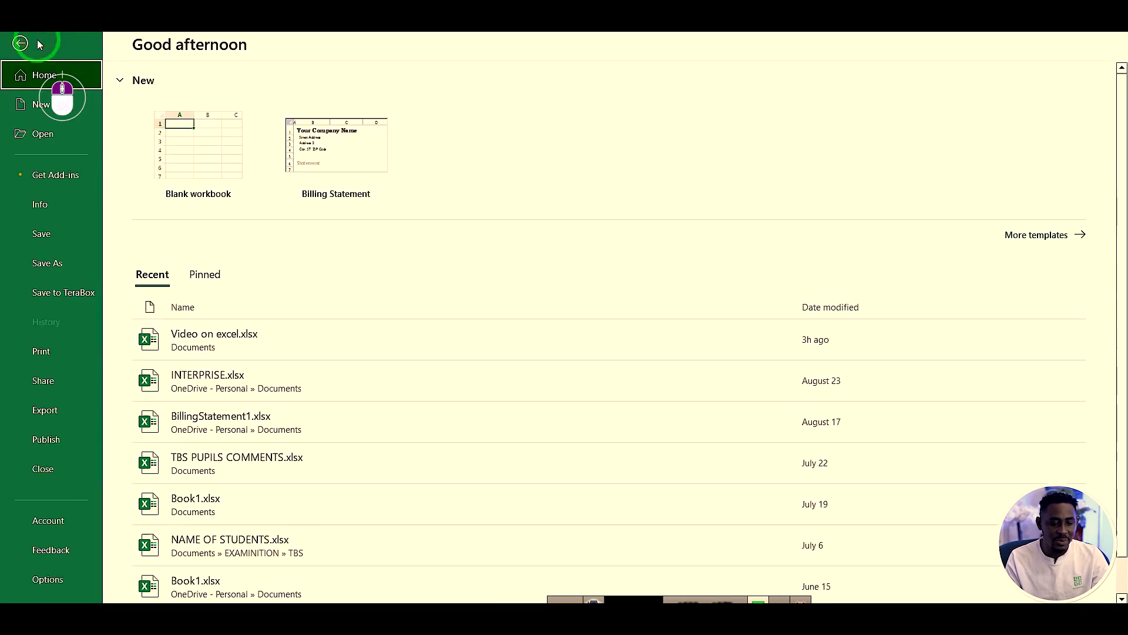
click(51, 353)
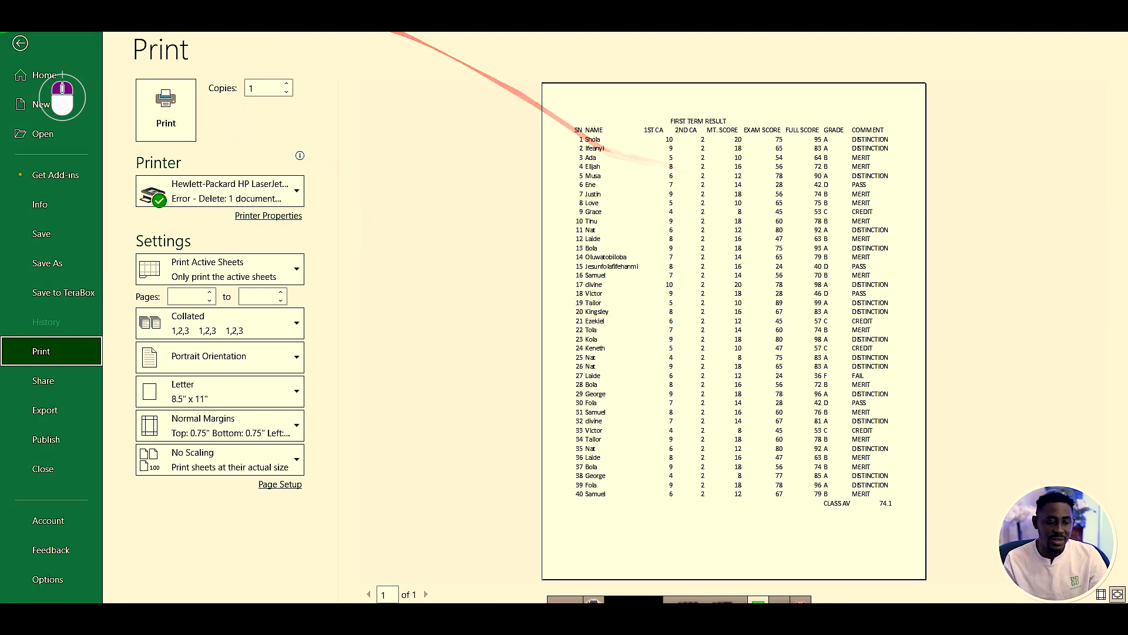
click(20, 42)
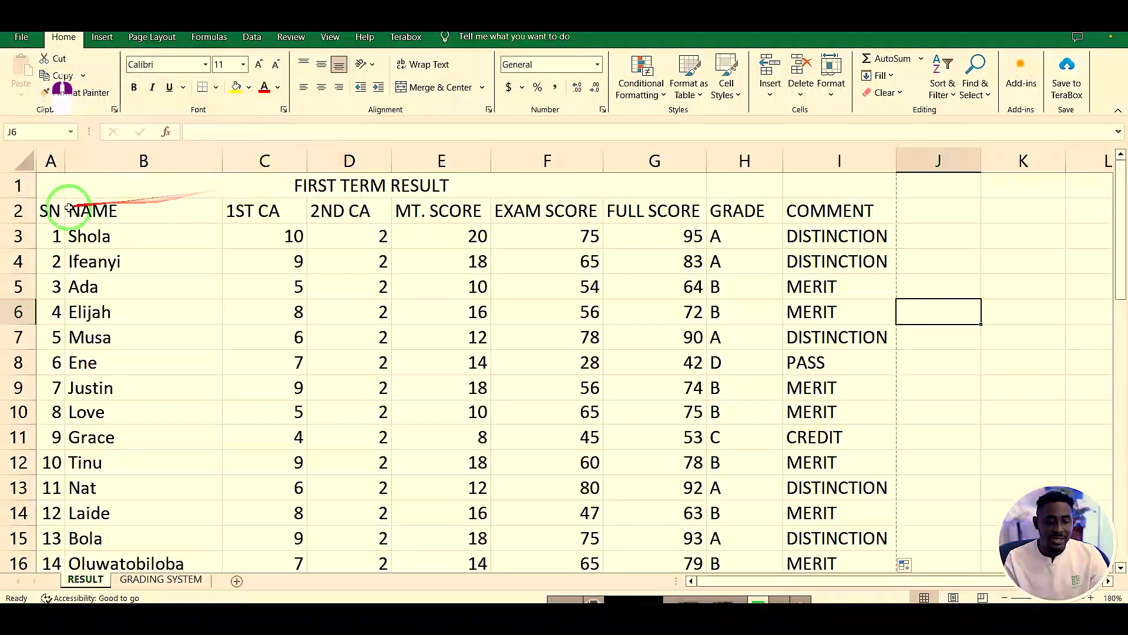
- Apply All Borders to the result table in A2:I43, from the header row through the class average row
drag(47, 209, 869, 407)
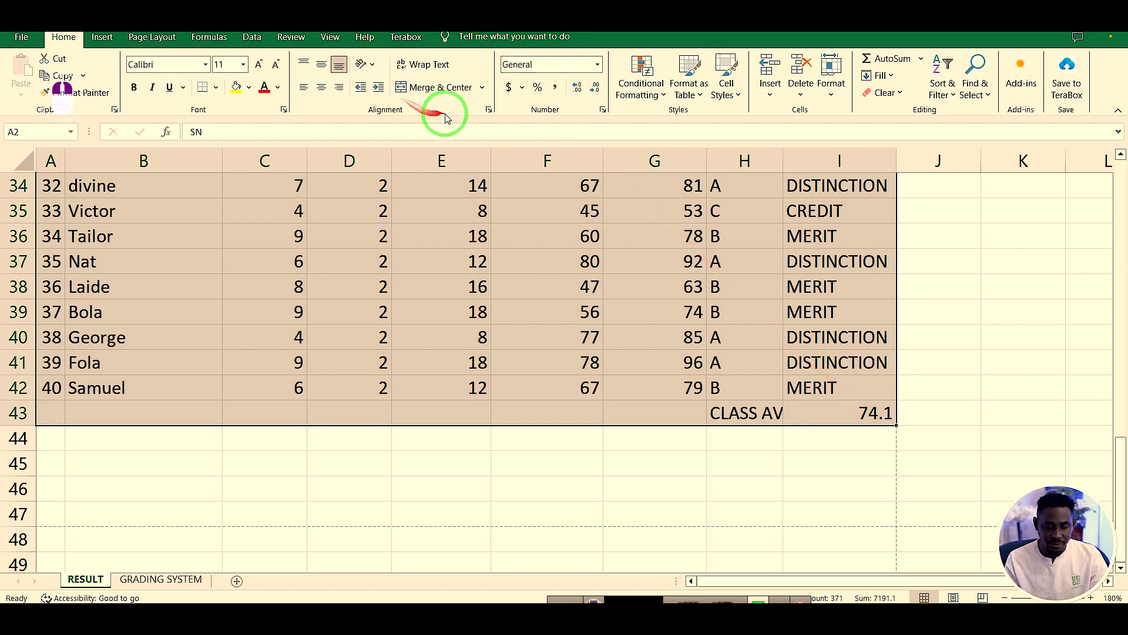
click(481, 90)
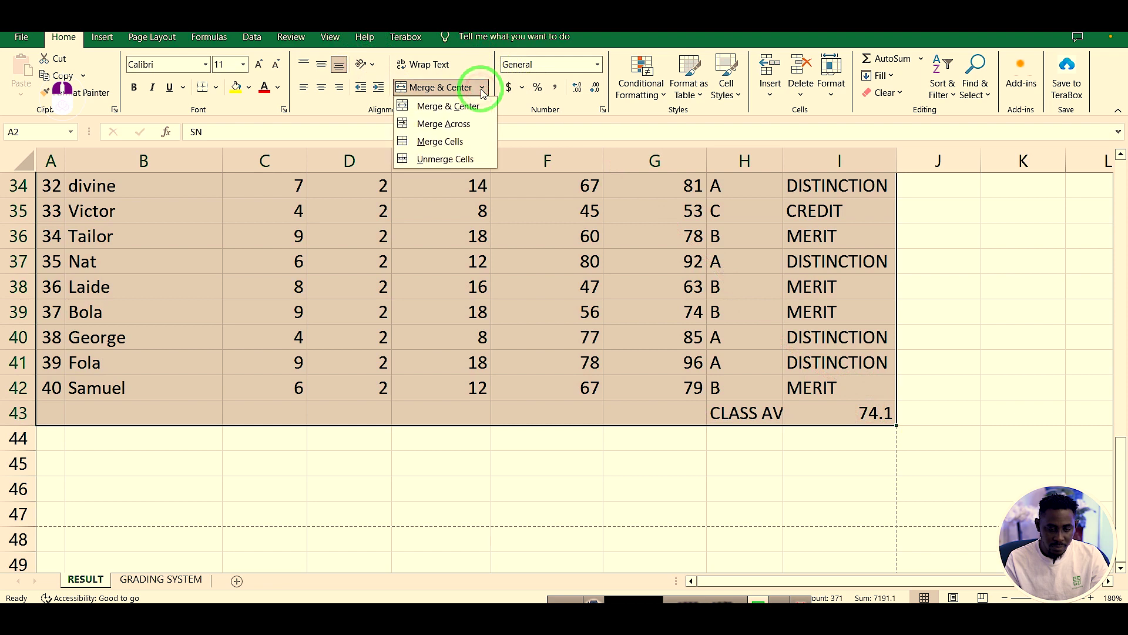
click(482, 91)
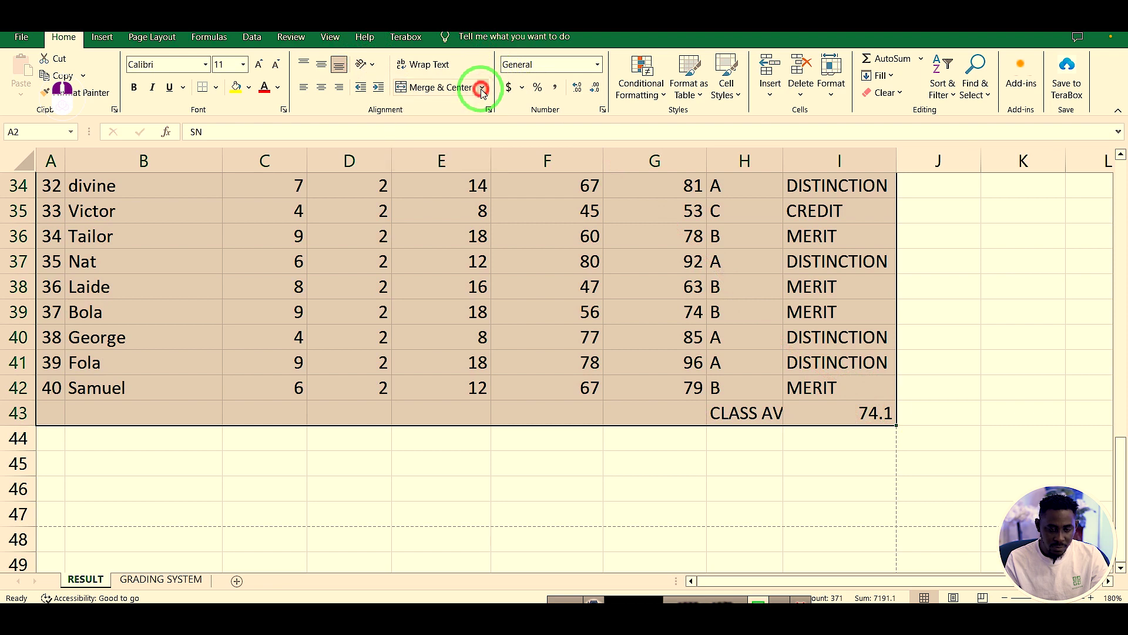
click(217, 88)
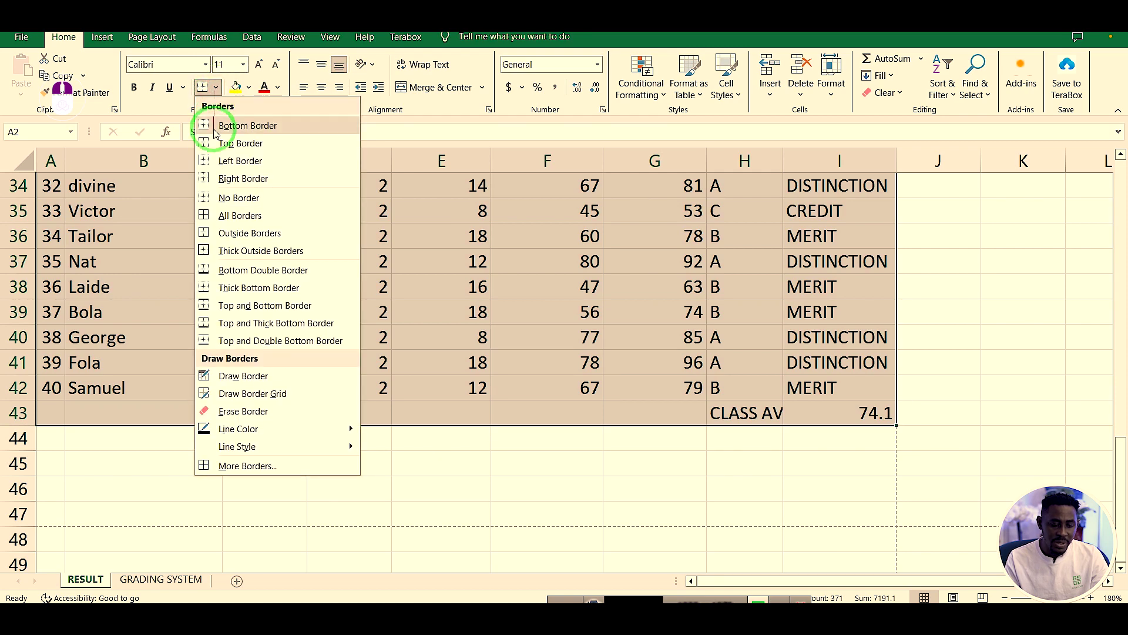
click(226, 216)
scroll(223, 216, up, 11)
click(464, 229)
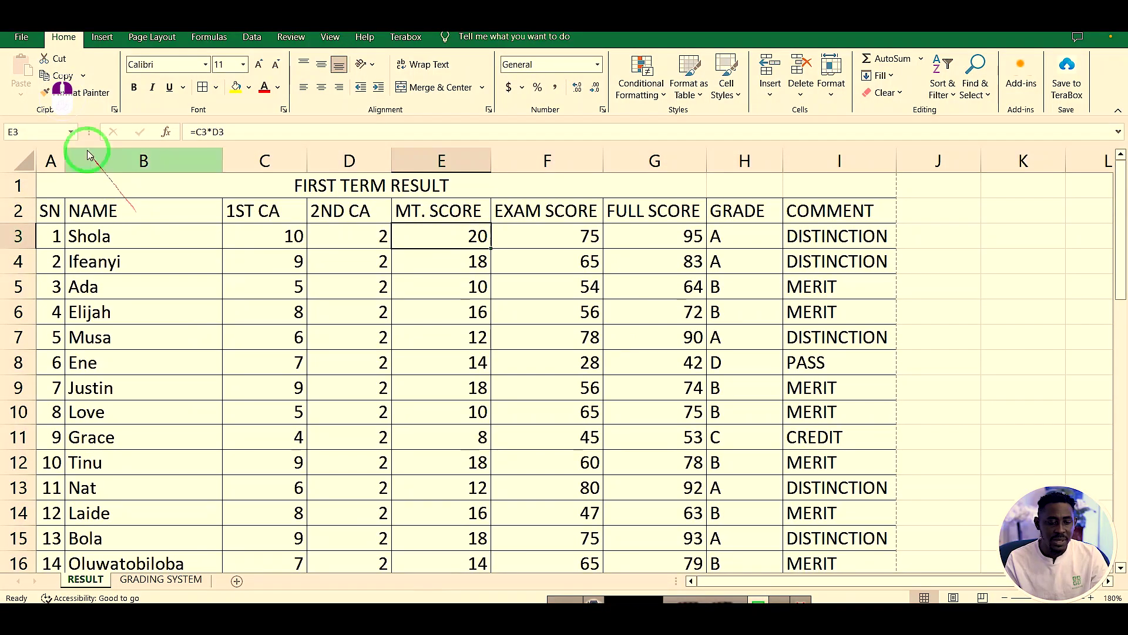
- Check how the bordered result table looks in print preview and return to the worksheet
click(21, 36)
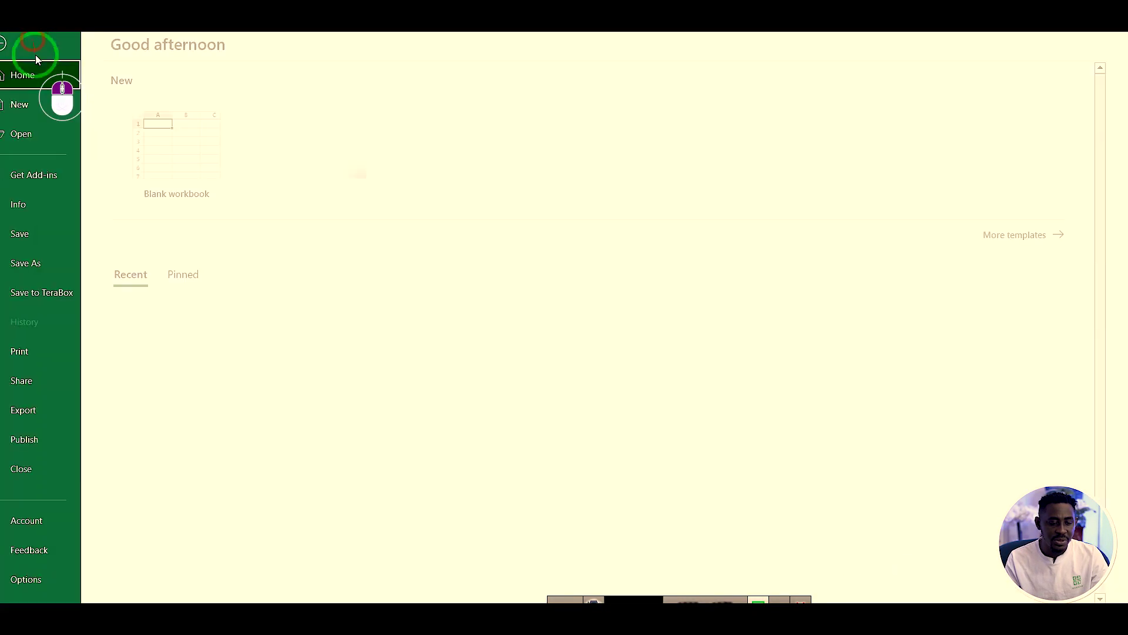
click(52, 356)
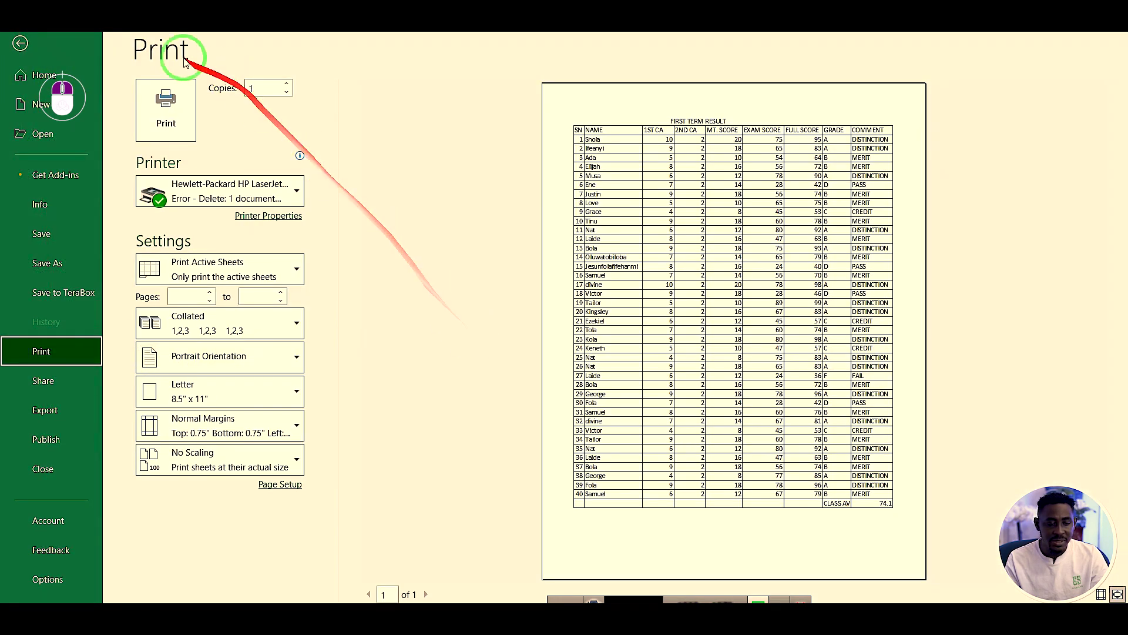
click(20, 43)
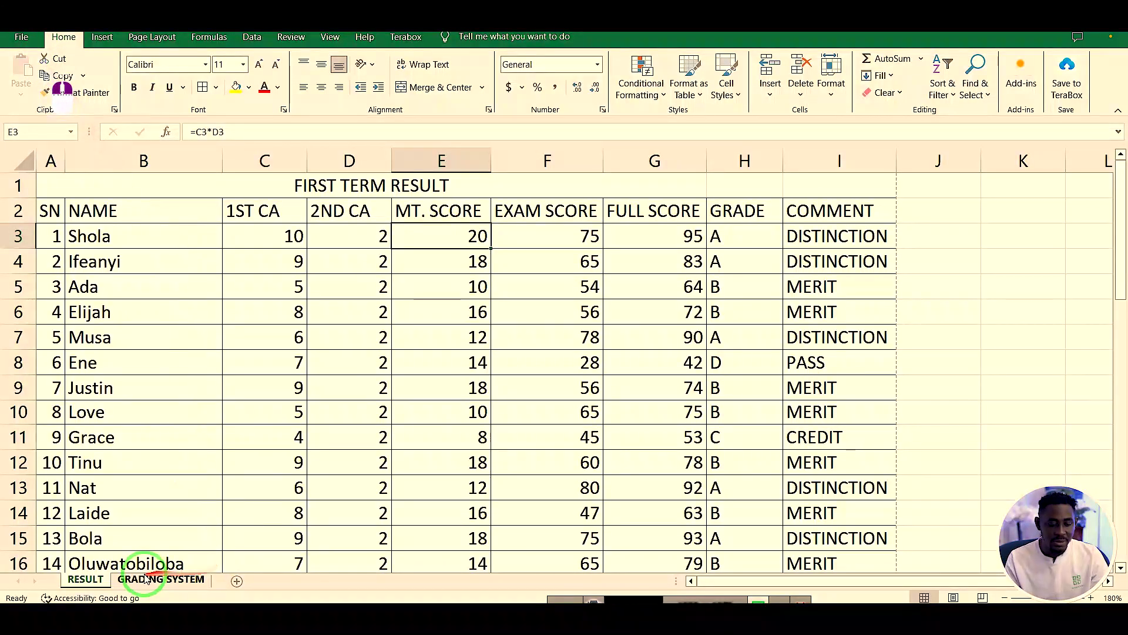
- On the GRADING SYSTEM sheet, apply all borders to the grade range table in A3:G4
click(161, 579)
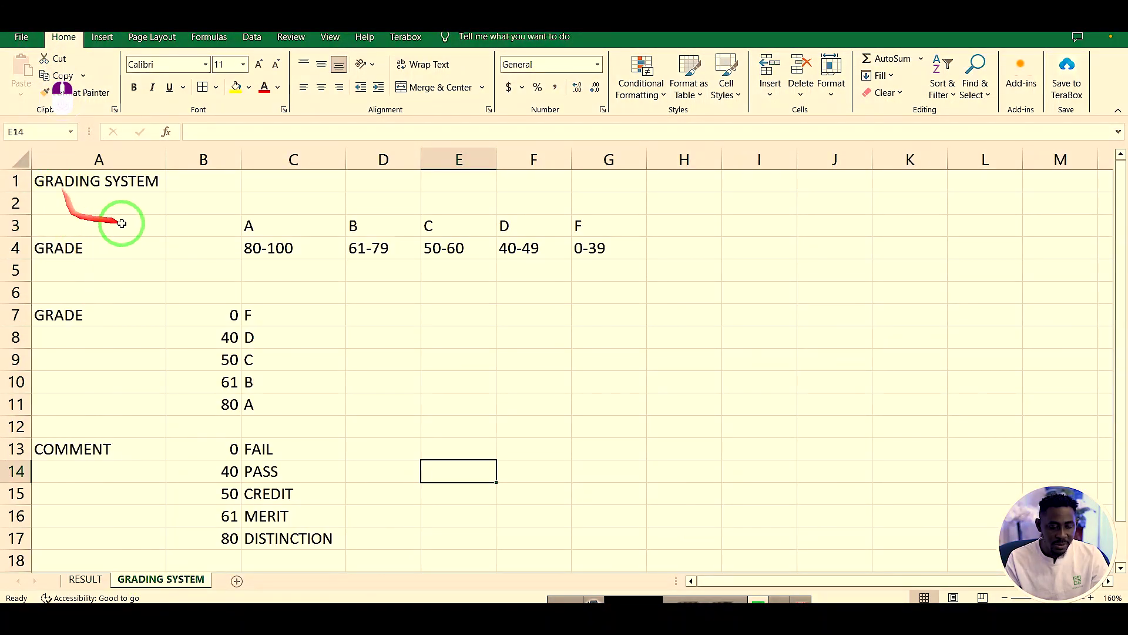
drag(116, 221, 607, 245)
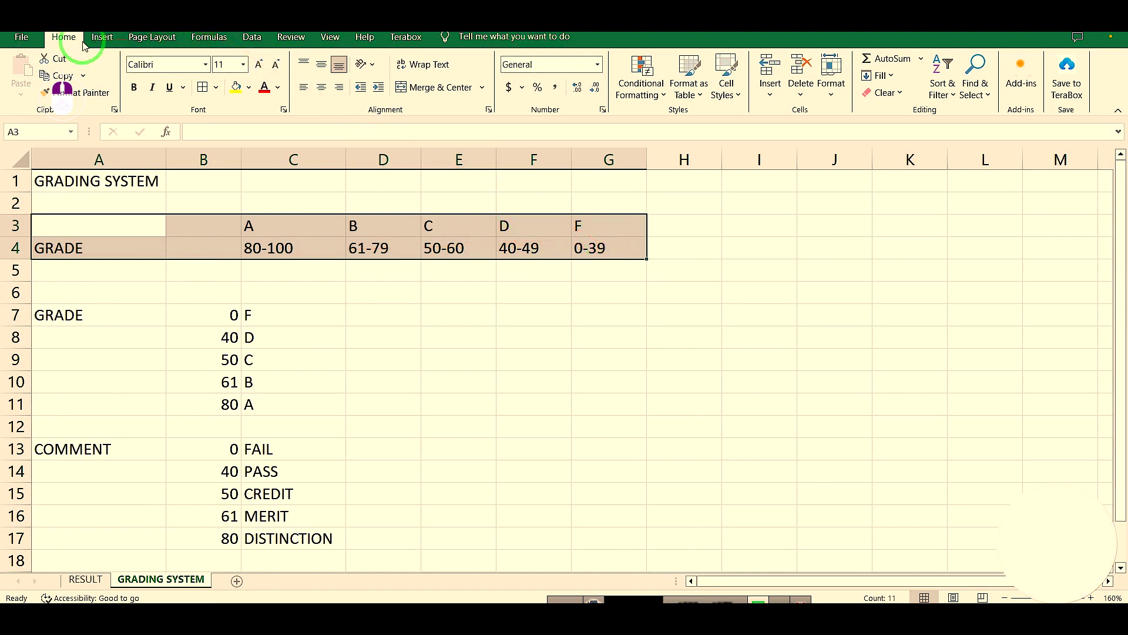
click(204, 88)
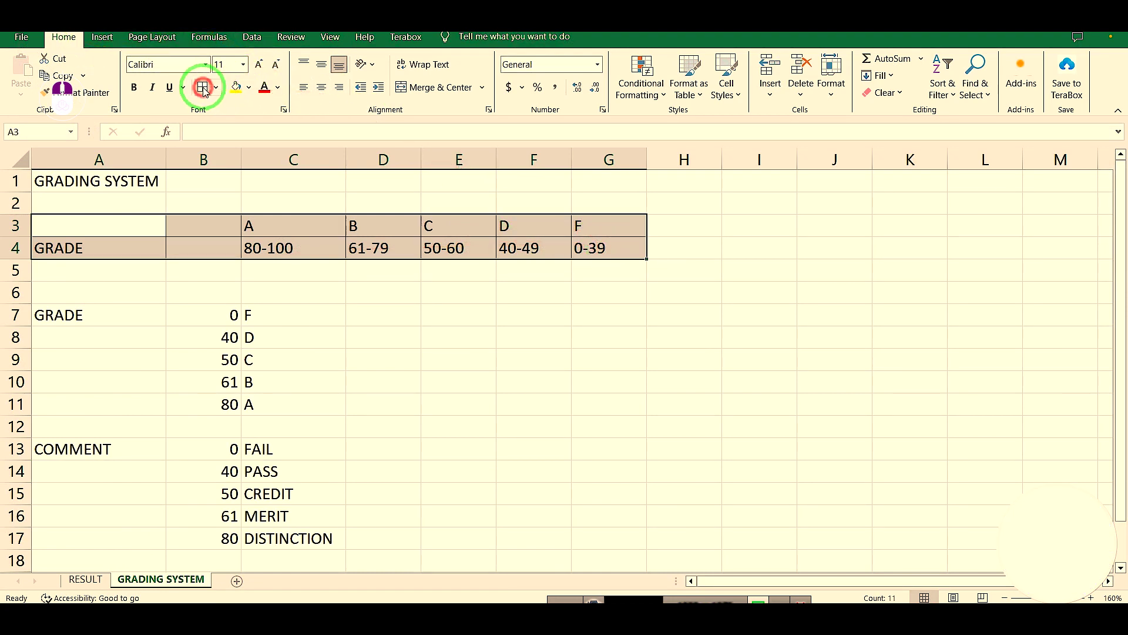
- Apply all borders to the GRADE lookup table in A7:C11 and the COMMENT lookup table in A13:C17
click(77, 322)
drag(76, 322, 262, 403)
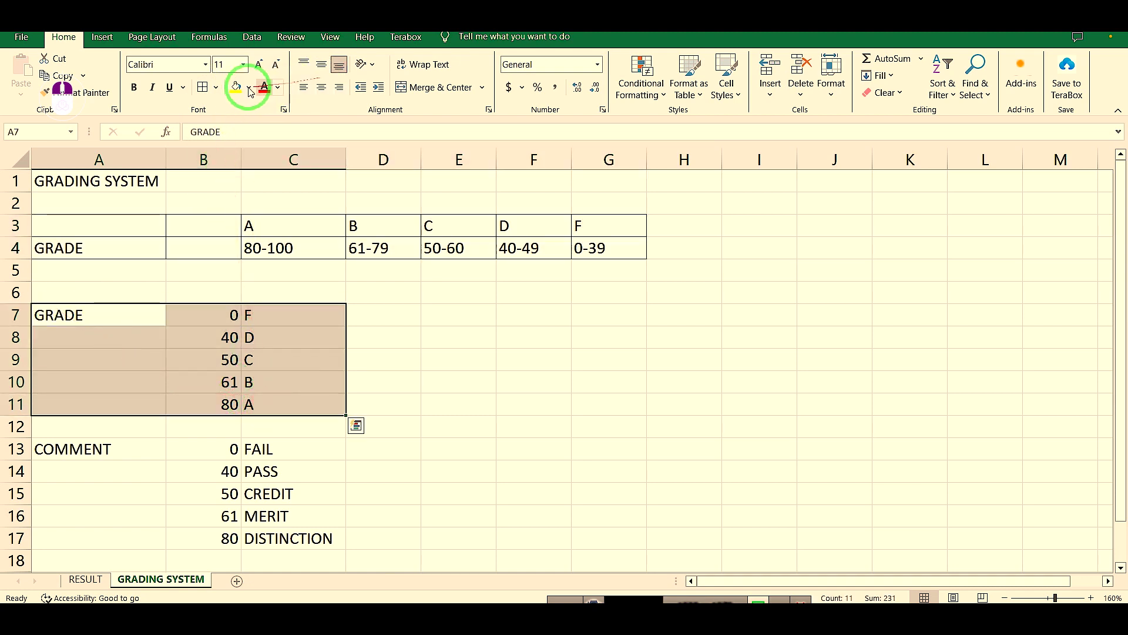
click(203, 87)
click(435, 400)
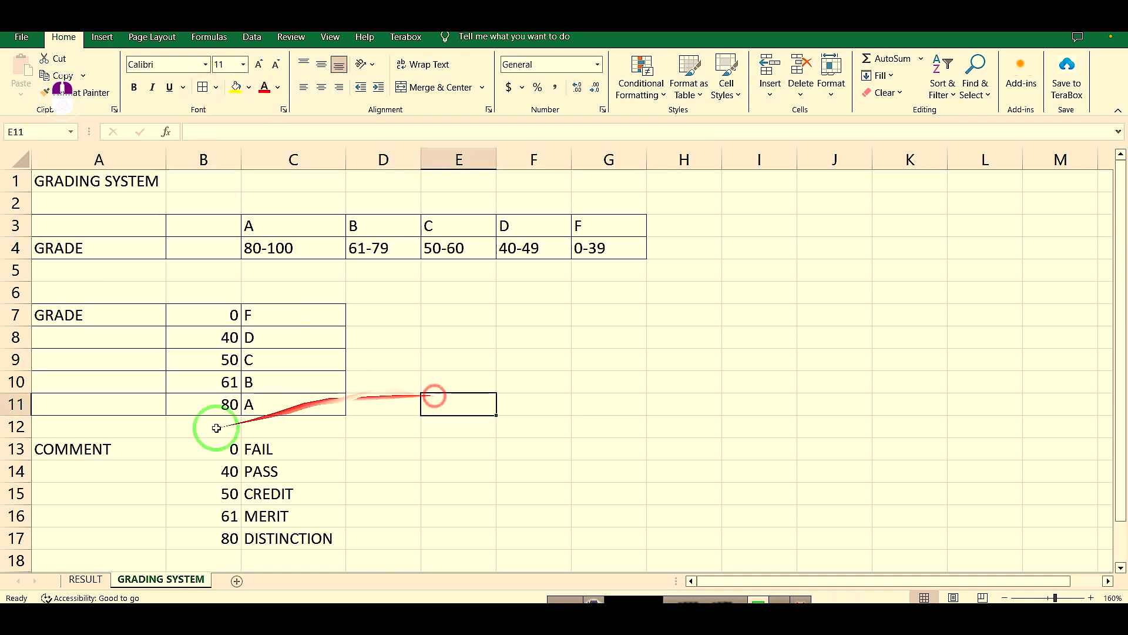
drag(85, 450, 247, 538)
click(203, 87)
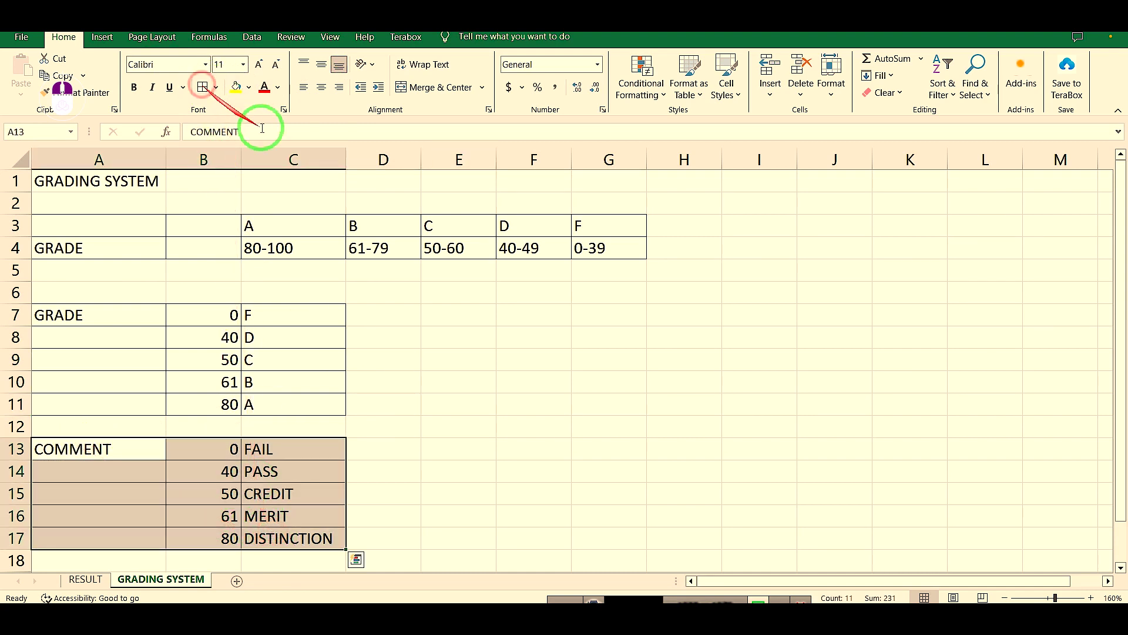
- Open the print preview of the GRADING SYSTEM sheet to examine its bordered tables
click(32, 40)
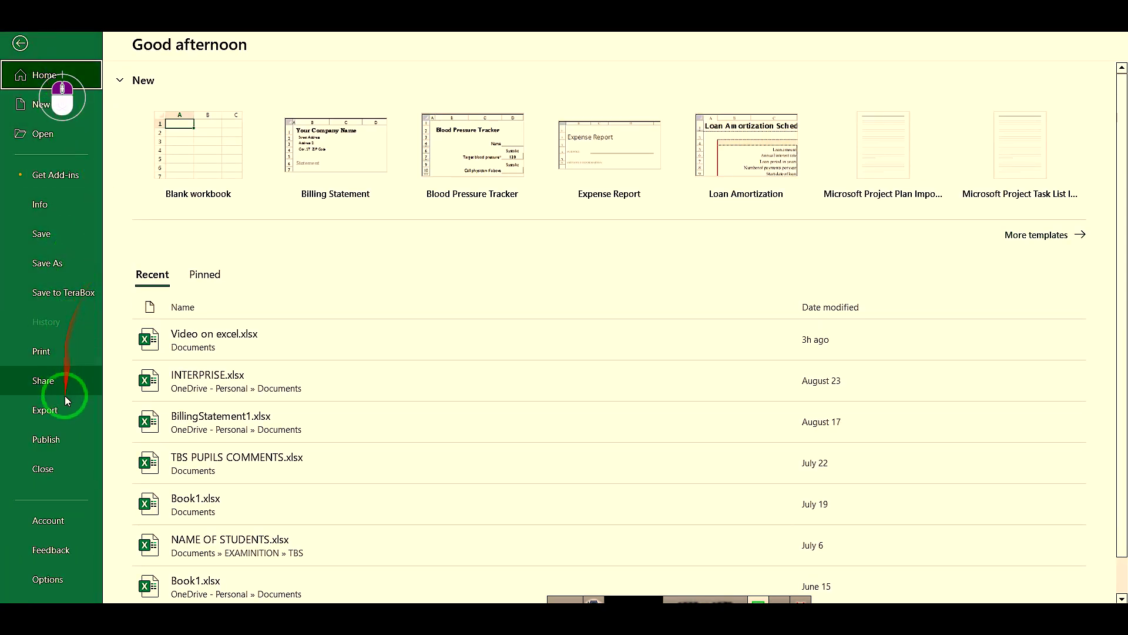
click(47, 351)
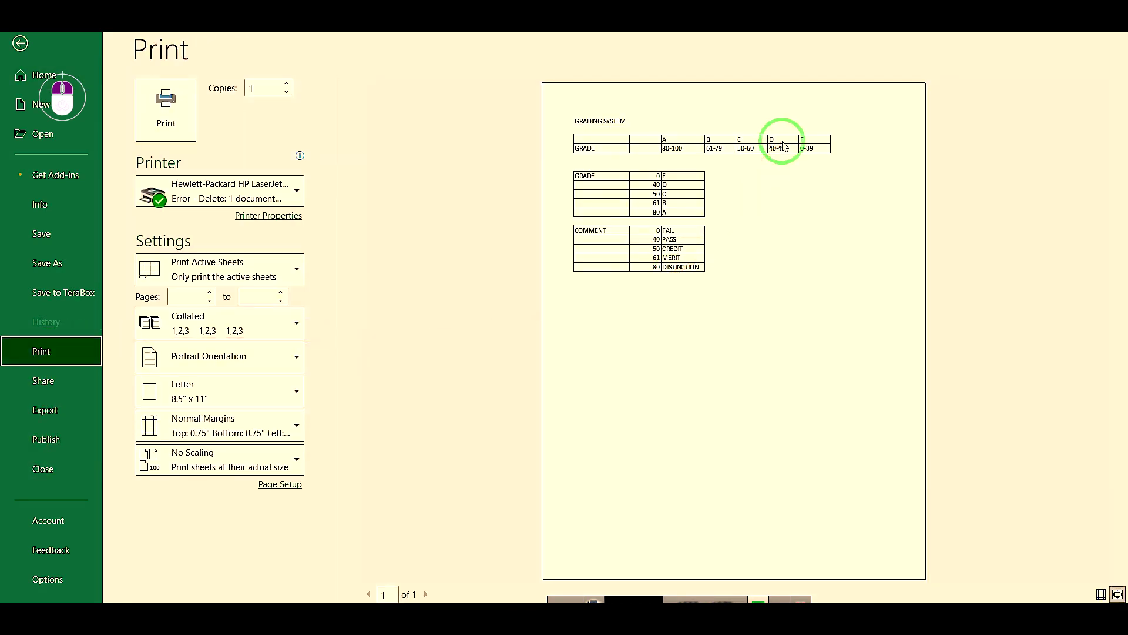